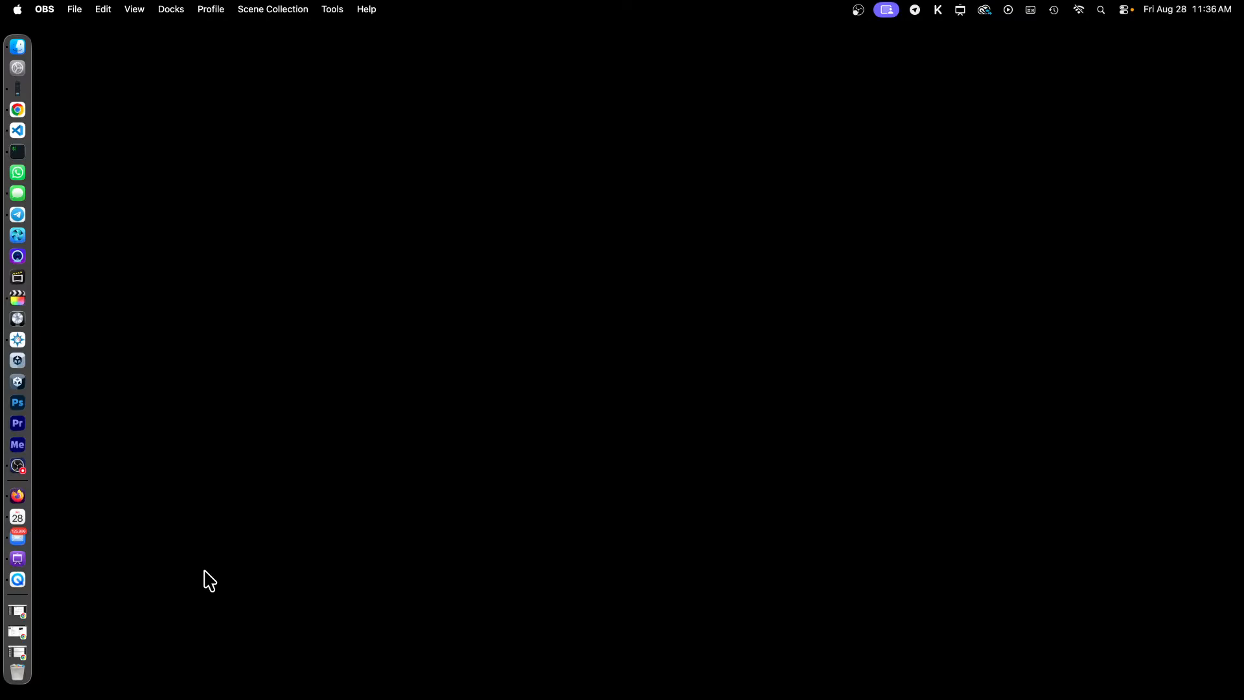
Step: Examine the description of the earlier "[43] Remixing a song with Logic Pro" video in YouTube Studio
click(16, 638)
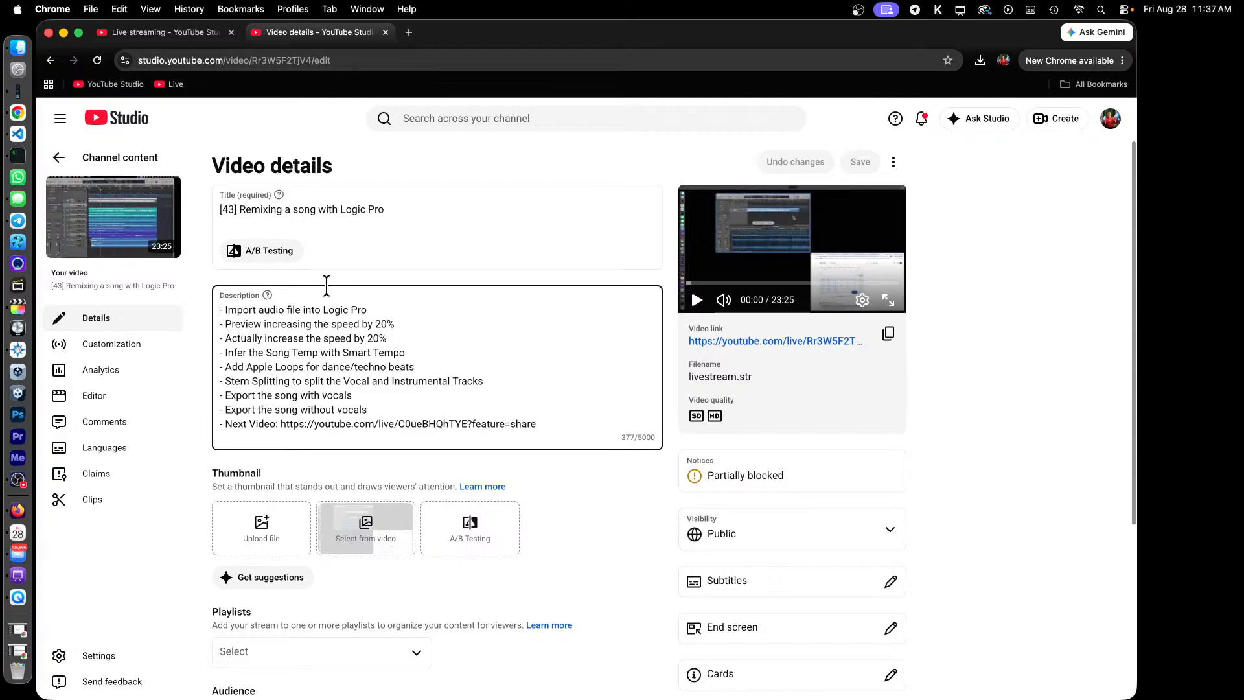
click(62, 33)
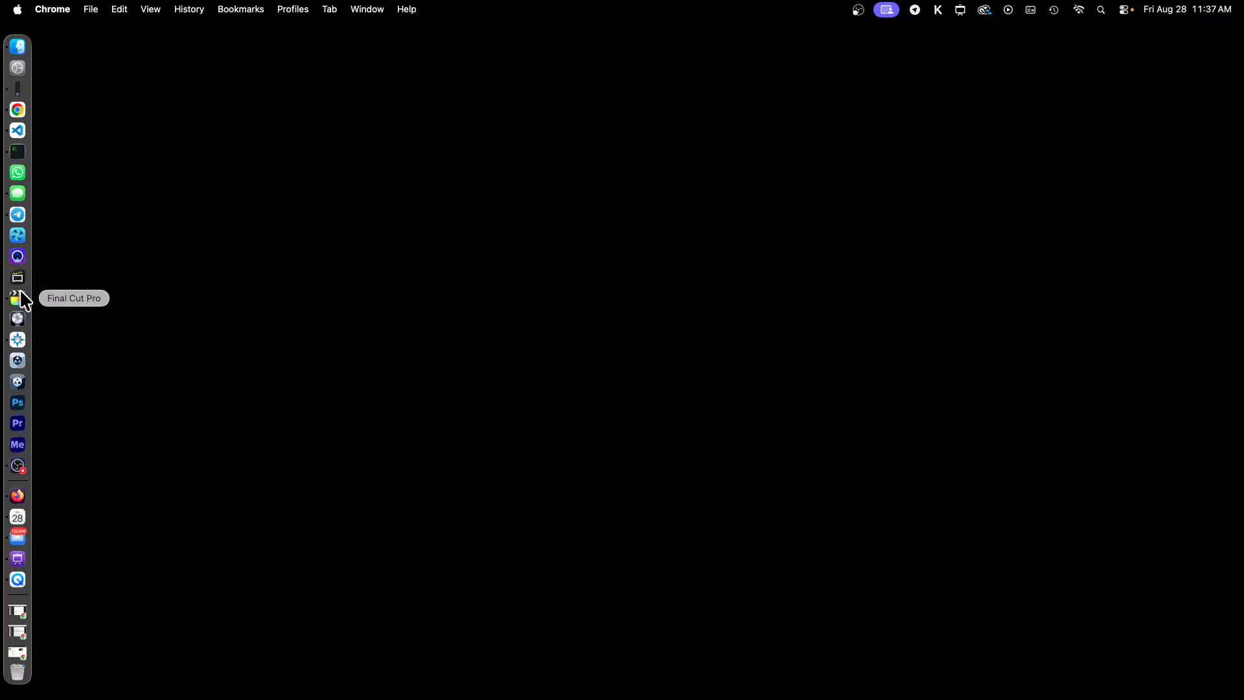
Step: Switch to Logic Pro, create an empty project with one Mic or Line audio track, and narrow the project window
click(18, 316)
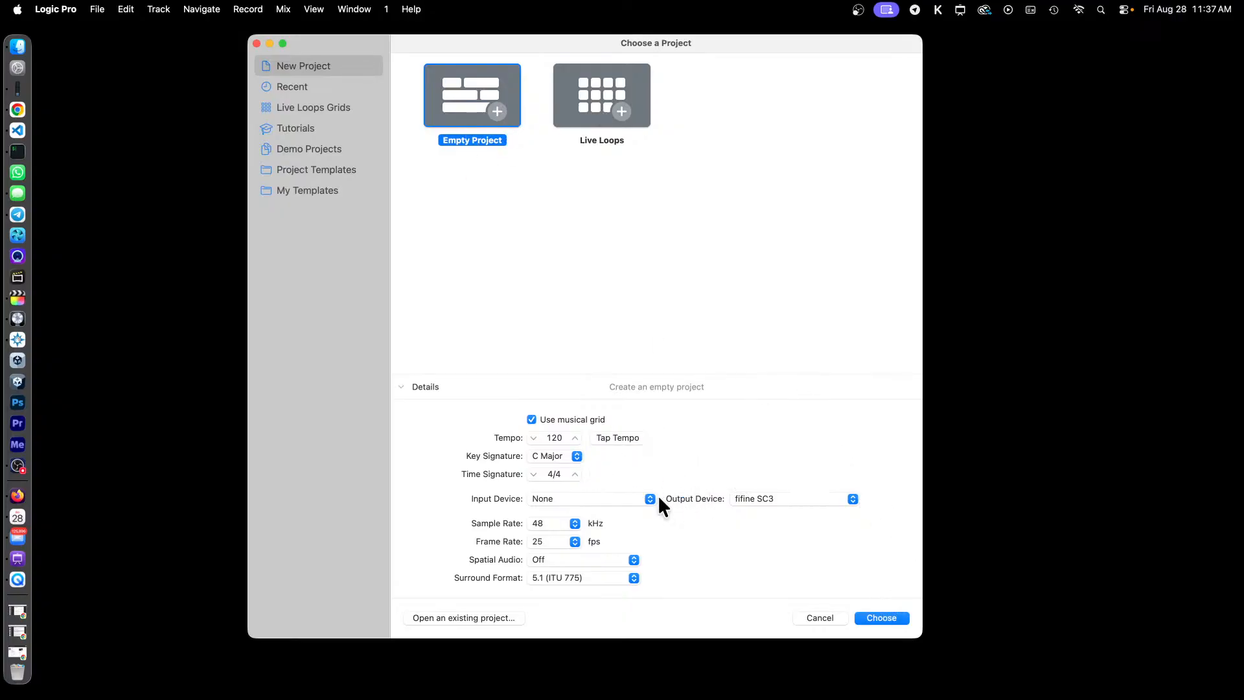
click(893, 615)
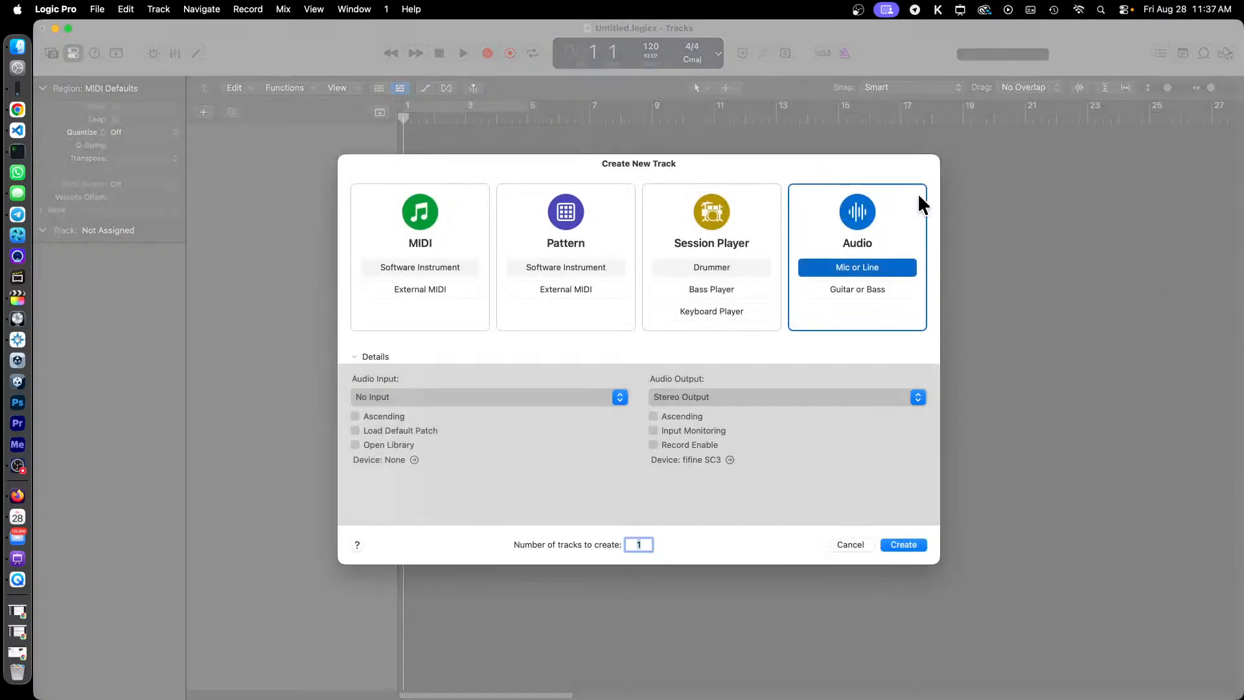
click(906, 543)
drag(1237, 427, 1112, 448)
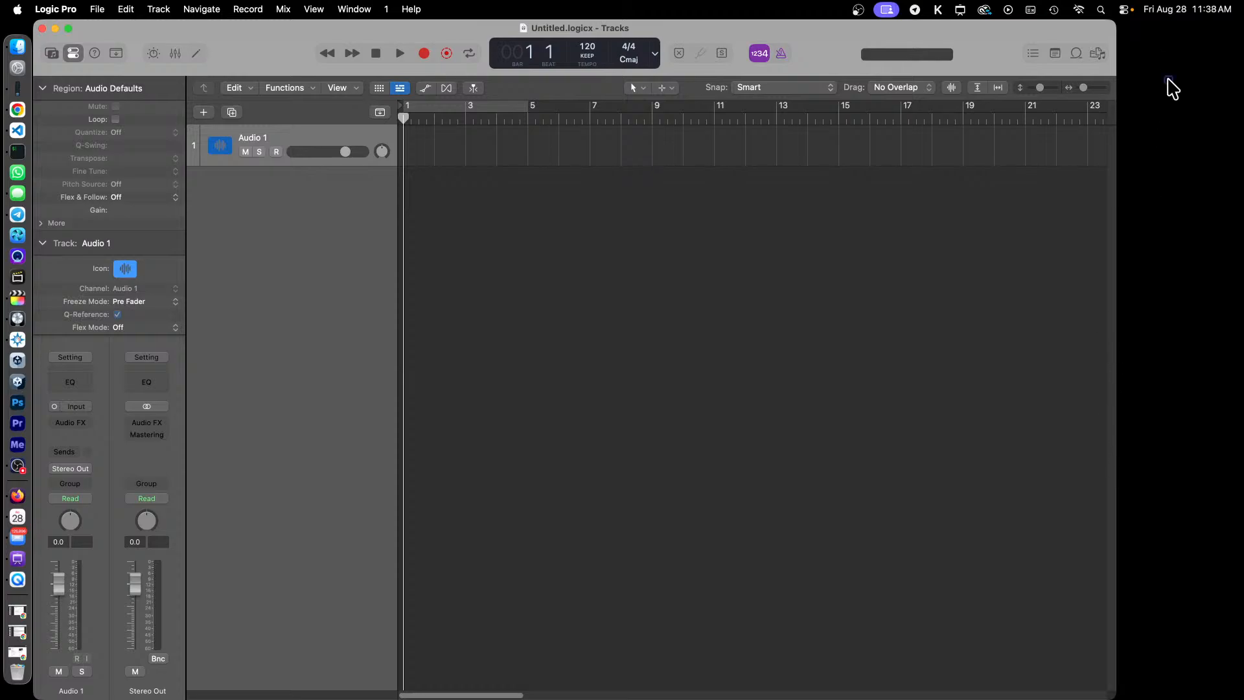
click(1173, 89)
click(1181, 254)
click(953, 220)
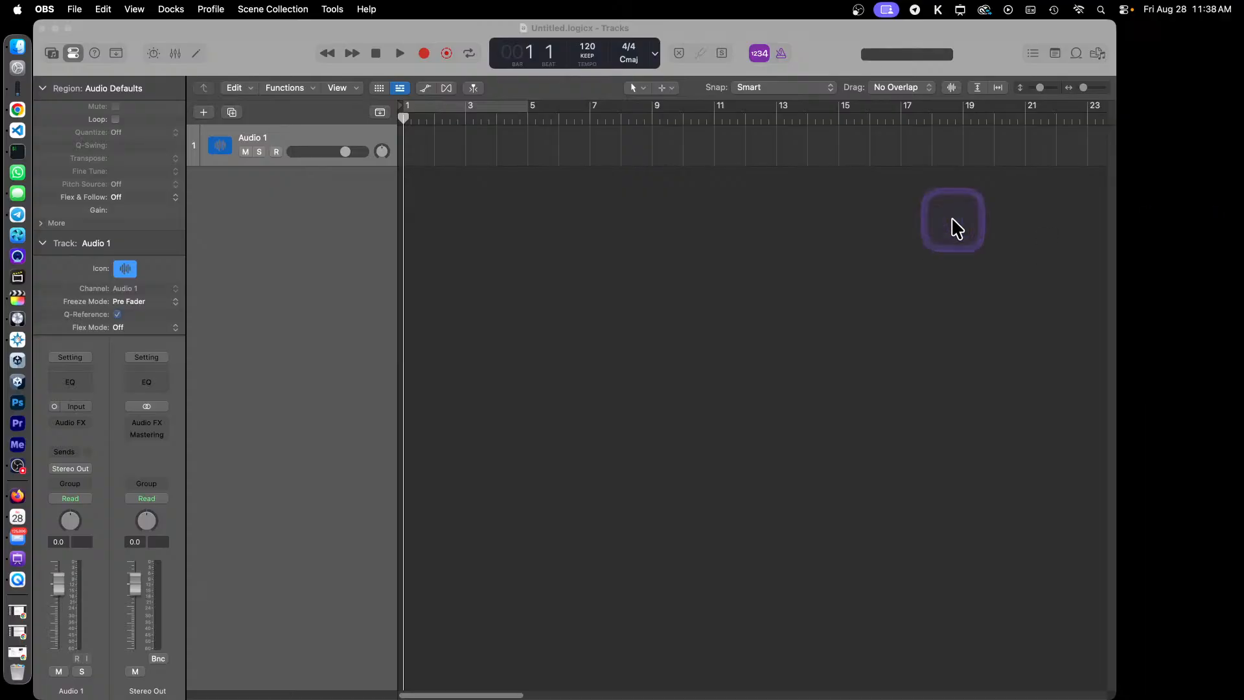
click(994, 329)
click(1212, 521)
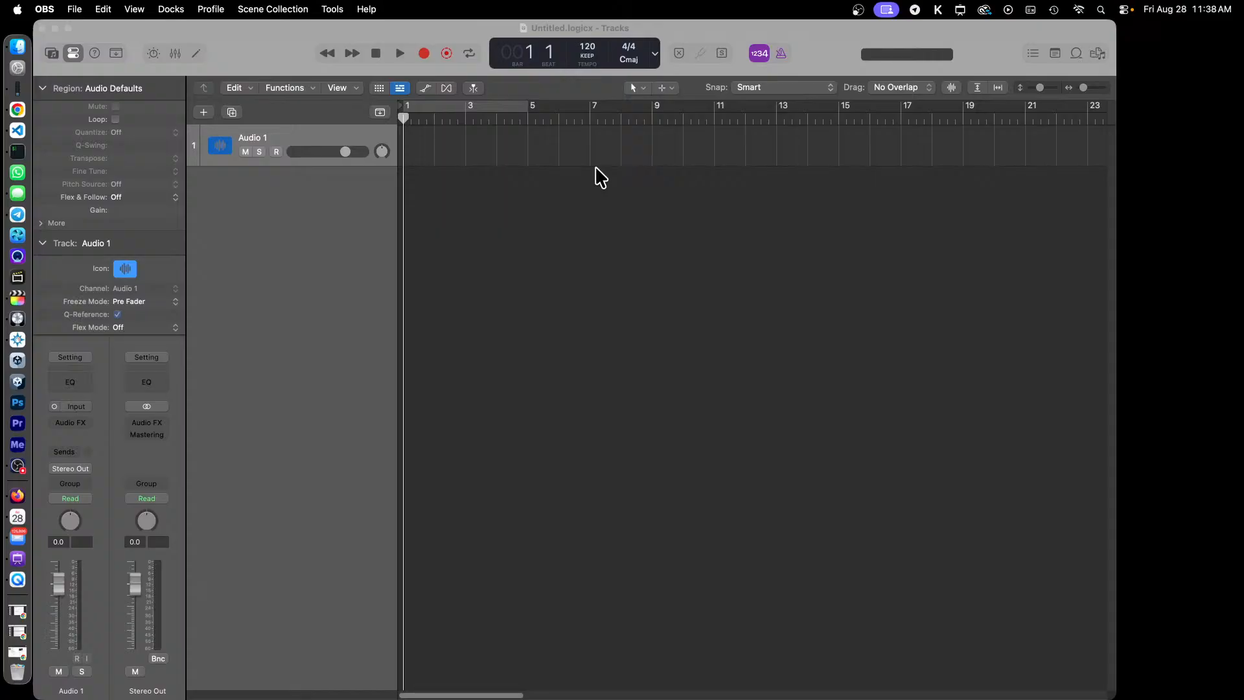
Step: Import the RAYE-WHERE-IS-MY-HUSBAND m4a file from the video360 folder onto the audio track, changing the project sample rate to 44.1 kHz
click(418, 145)
key(super+shift+i)
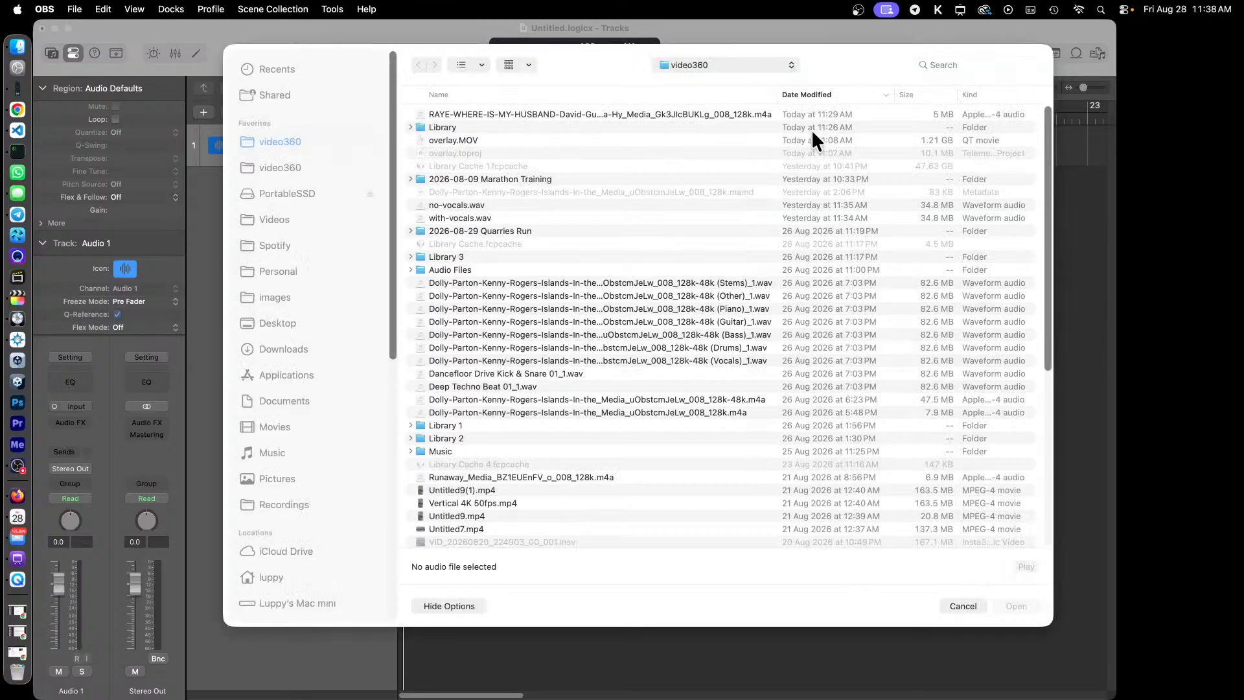
click(555, 114)
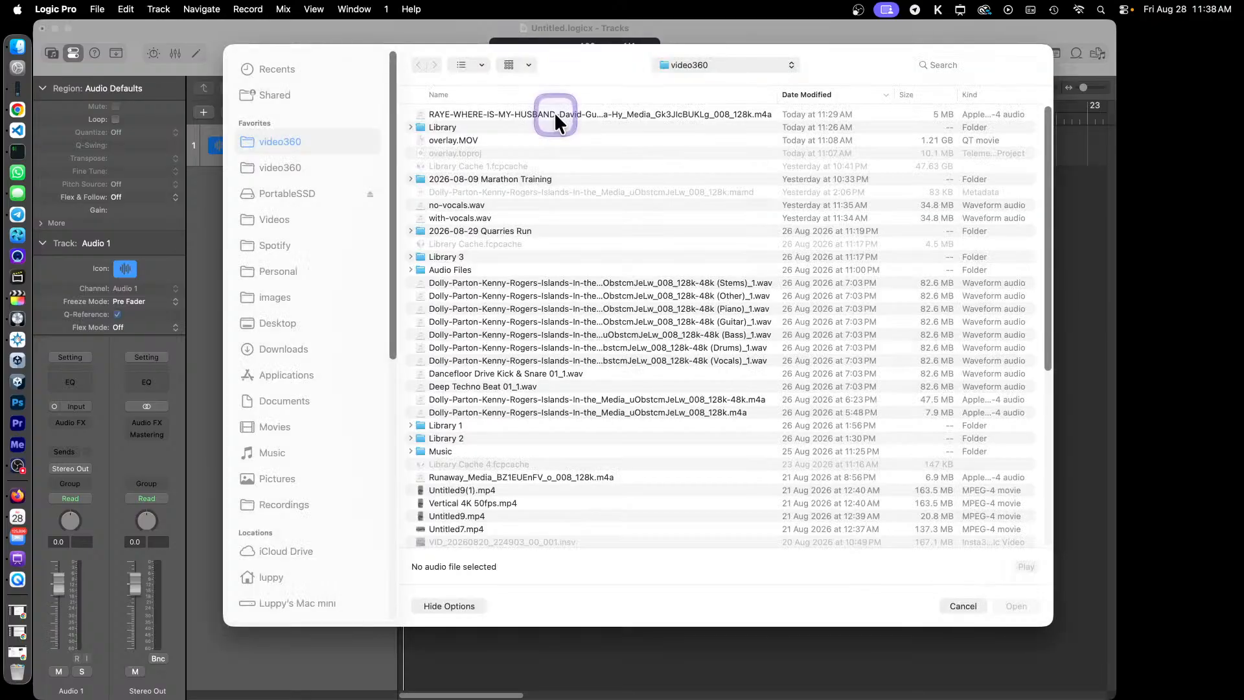
click(553, 114)
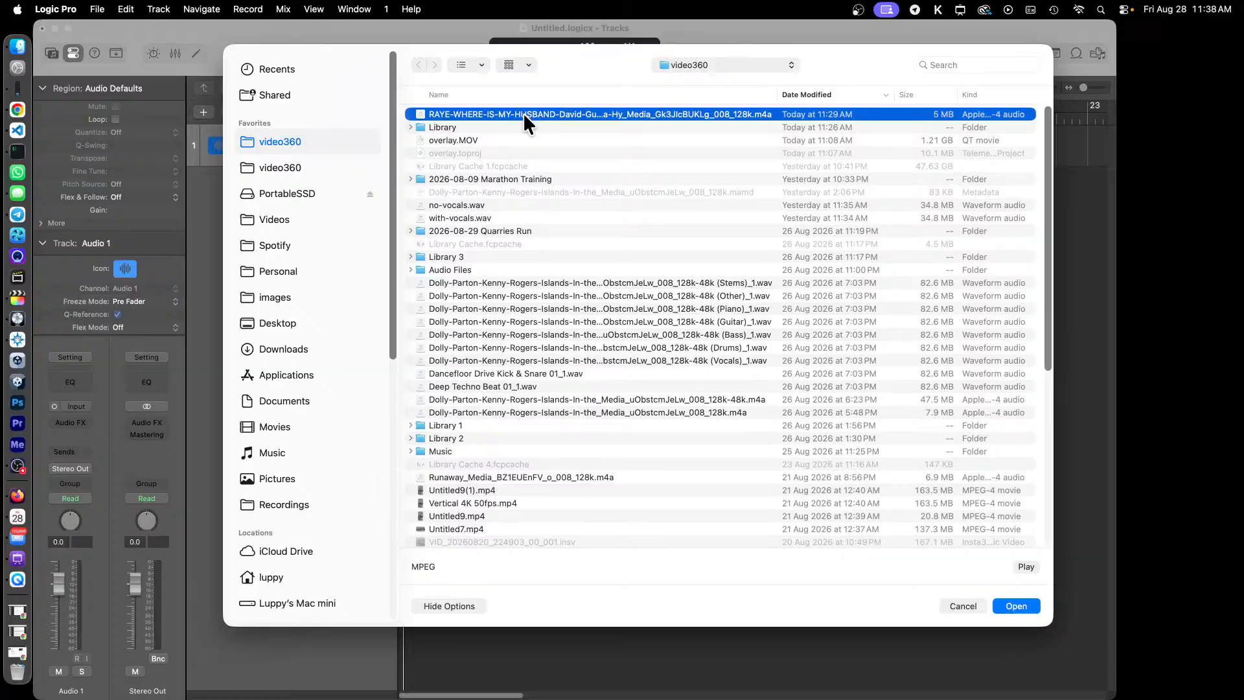
click(1016, 605)
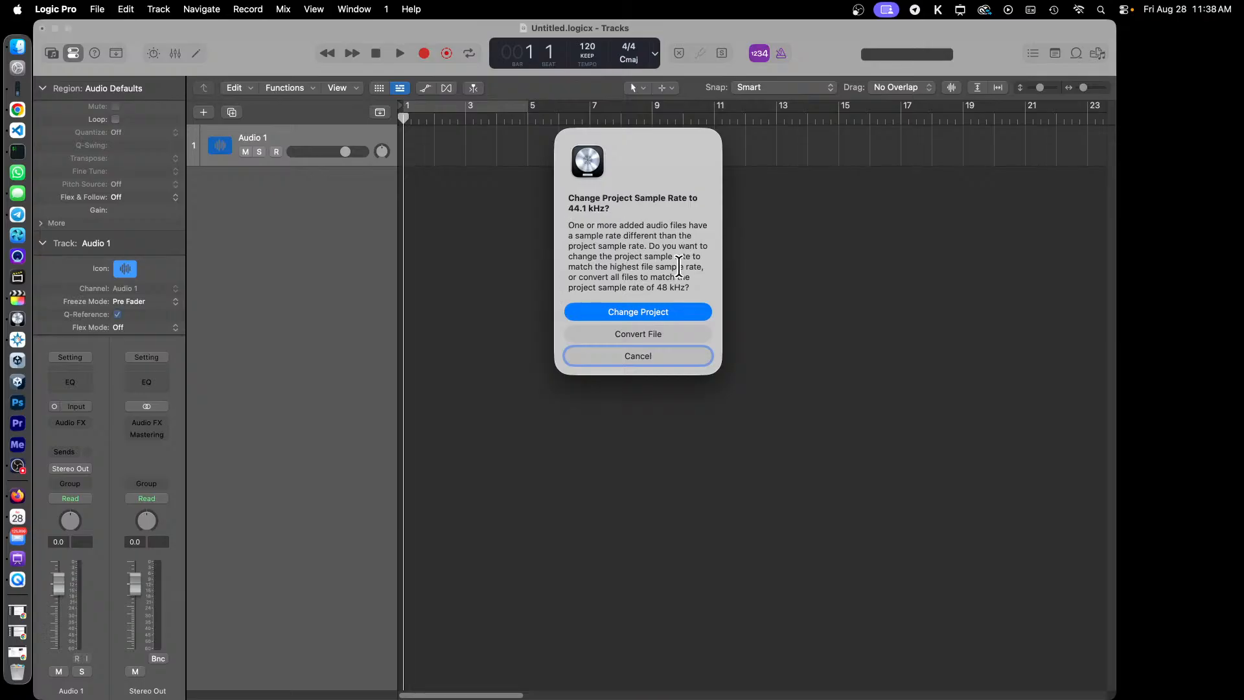
click(766, 309)
key(Return)
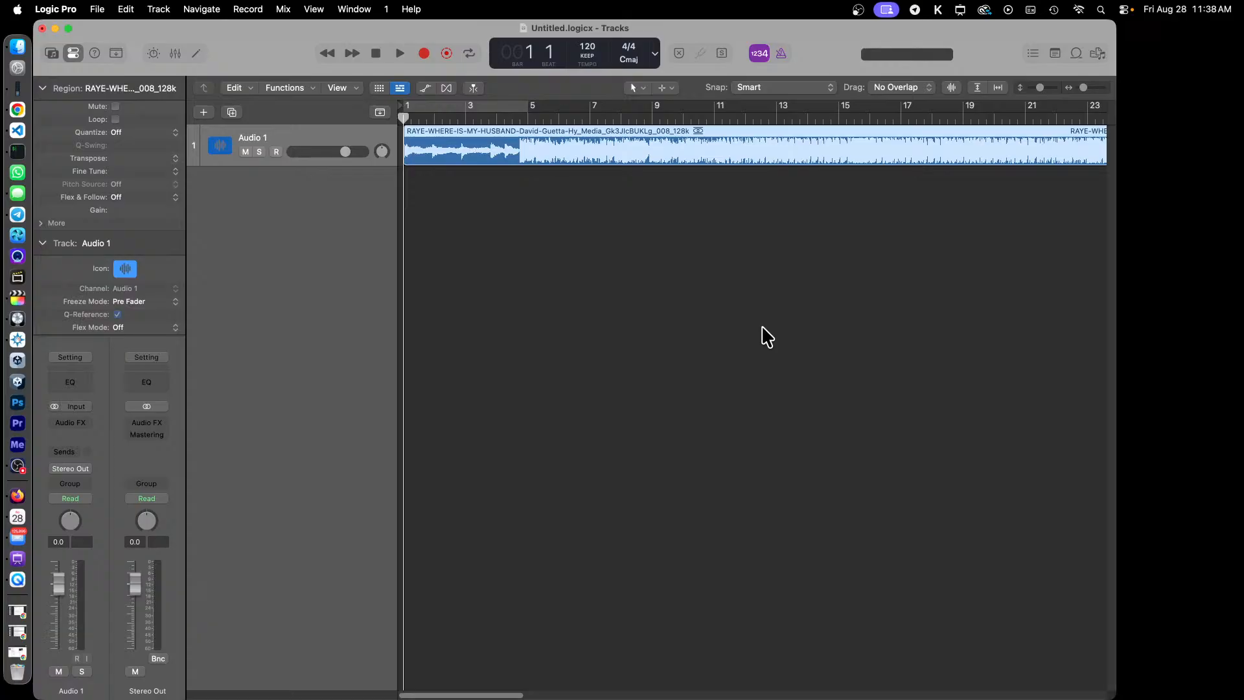
click(1157, 86)
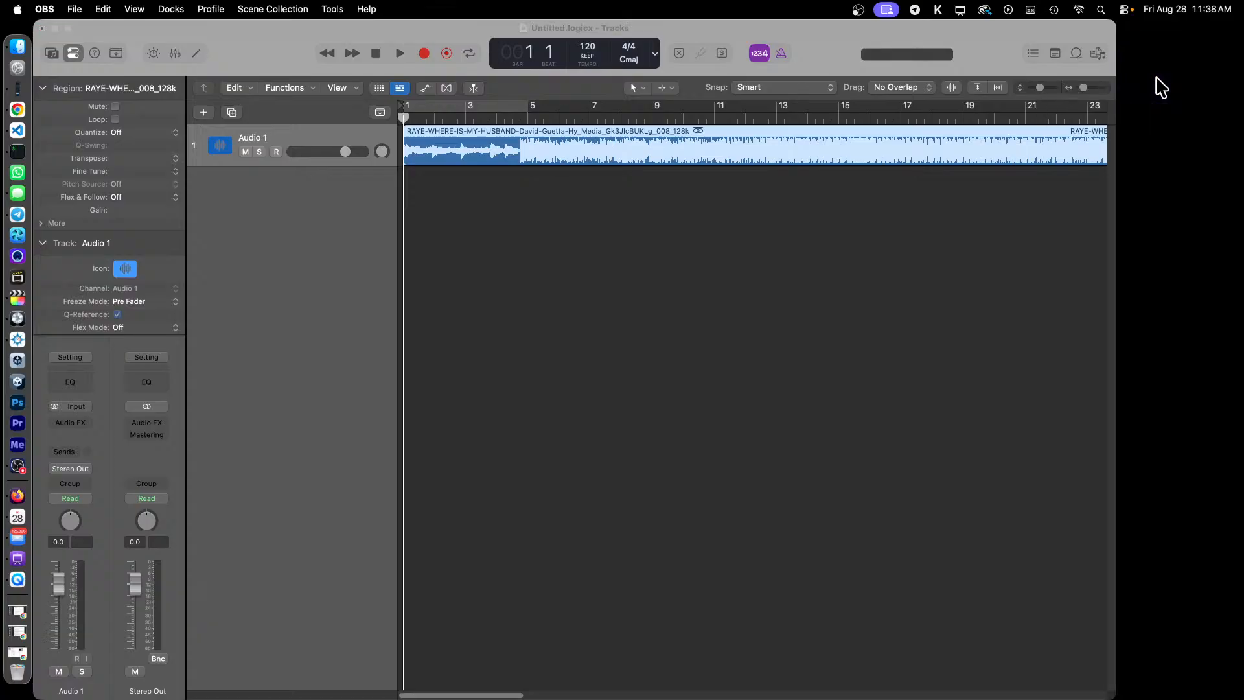
click(1186, 253)
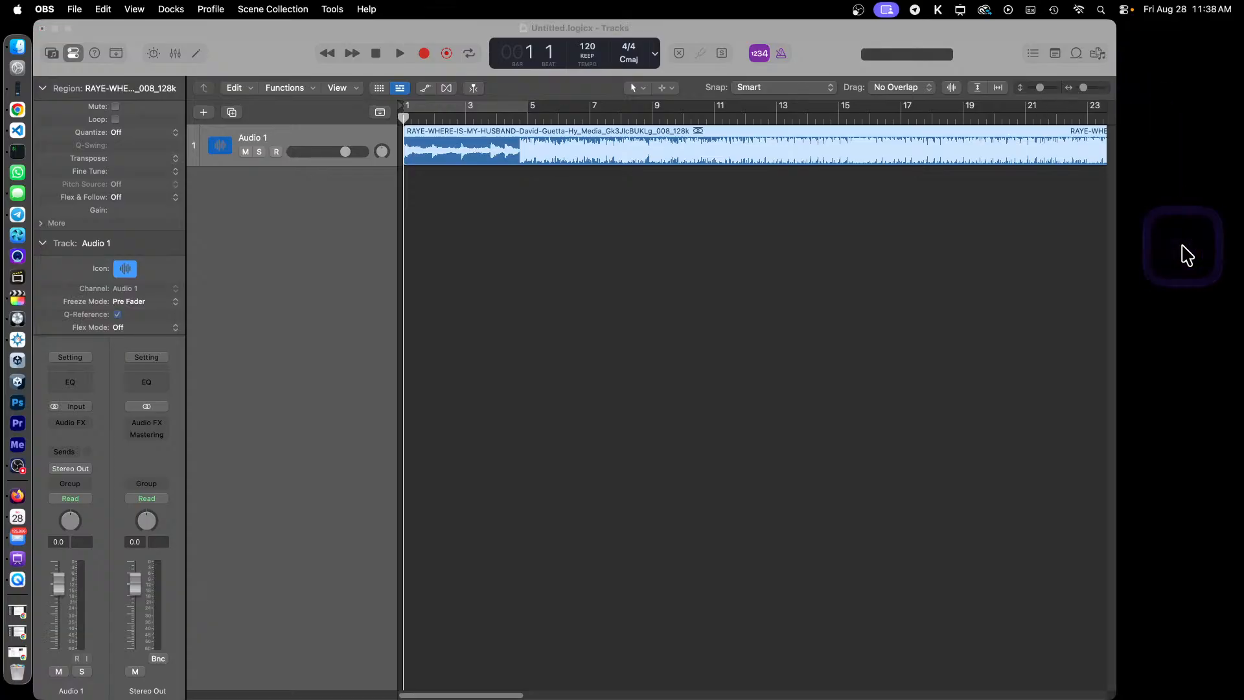
click(934, 217)
click(931, 202)
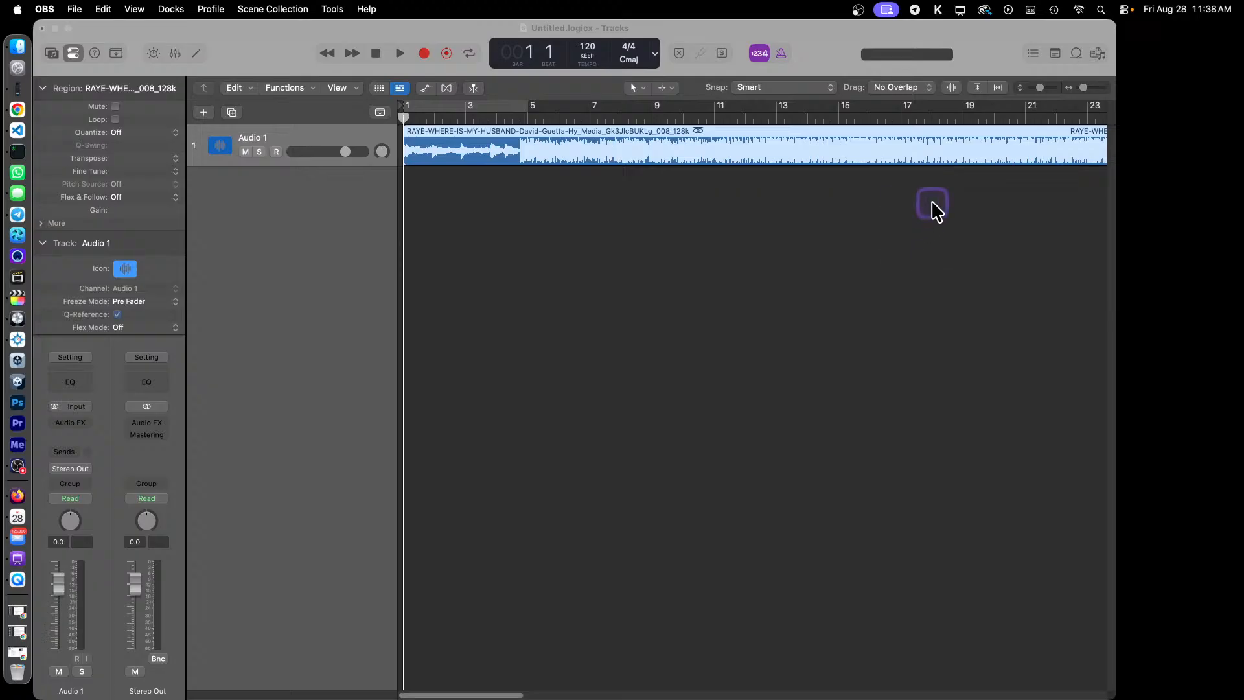
click(1205, 522)
Step: Play the imported song from the start of the project to preview it, and stop playback after a few bars
drag(440, 115, 399, 124)
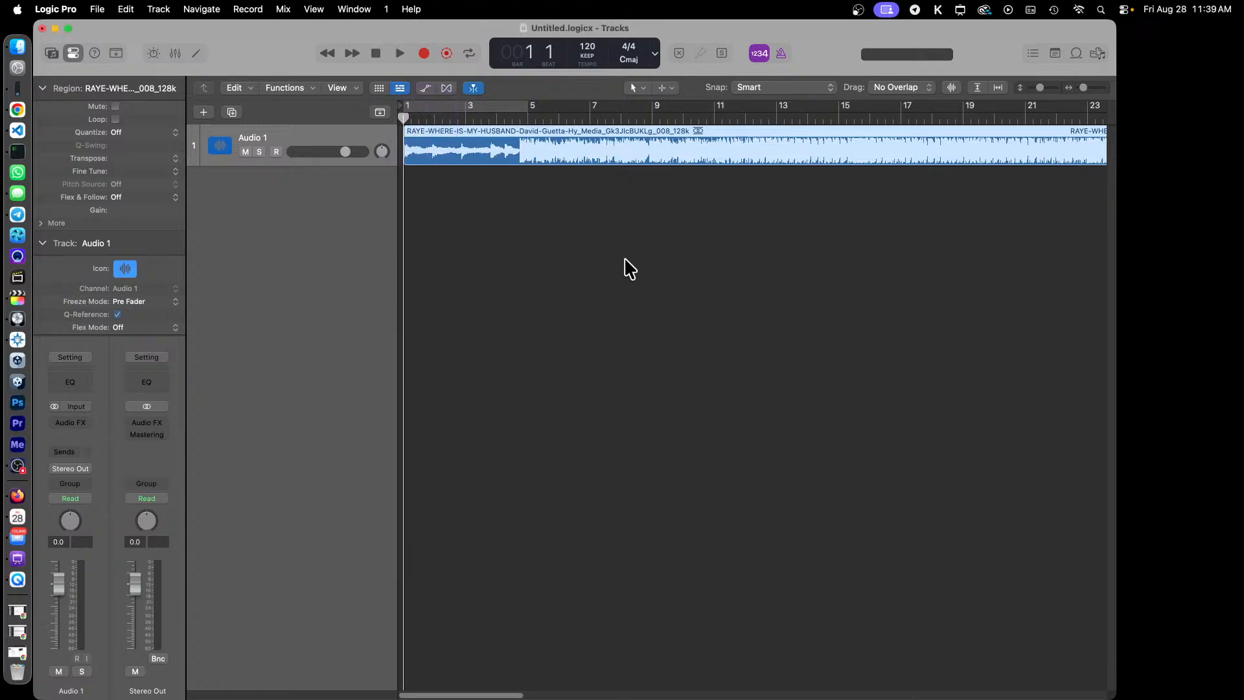
key(space)
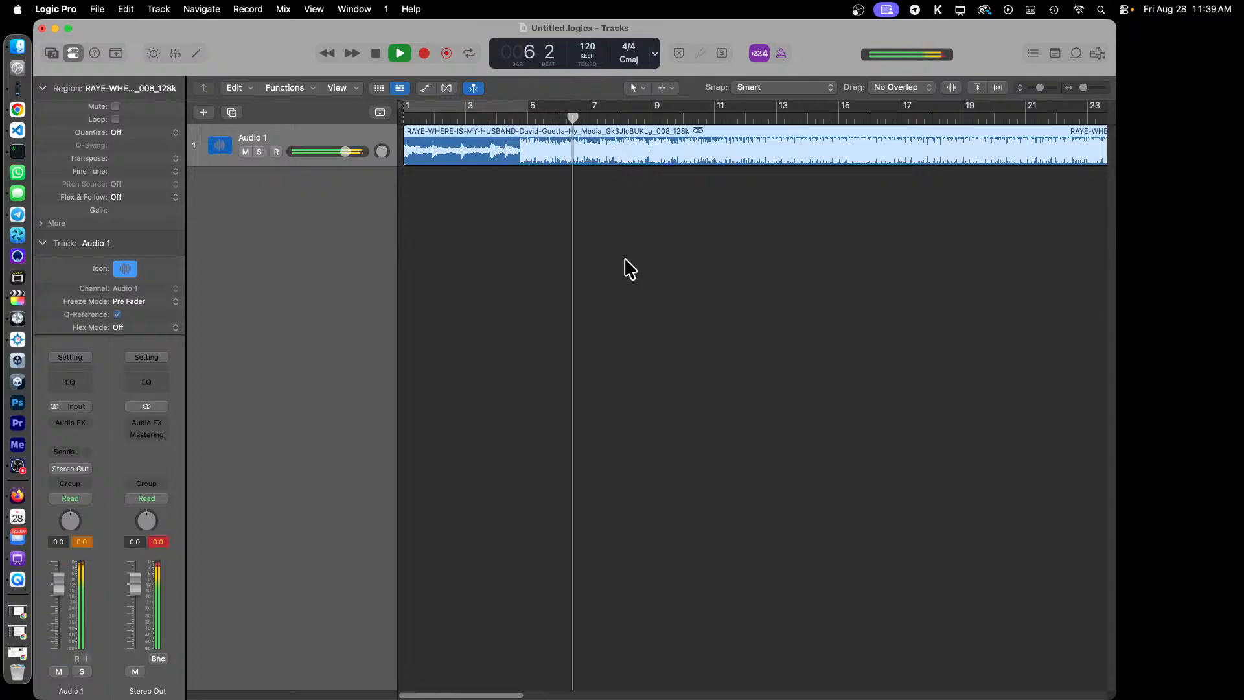
key(space)
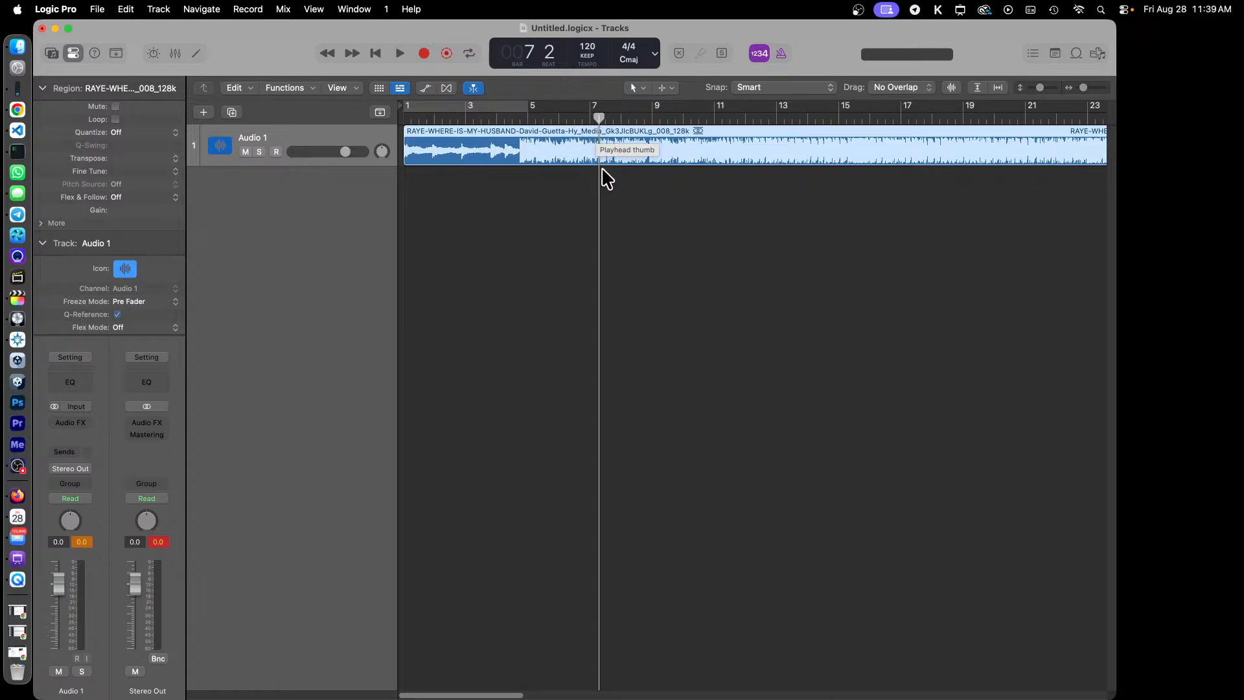
Step: Show the Smart Tempo editor for the song region and analyze its tempo
click(315, 11)
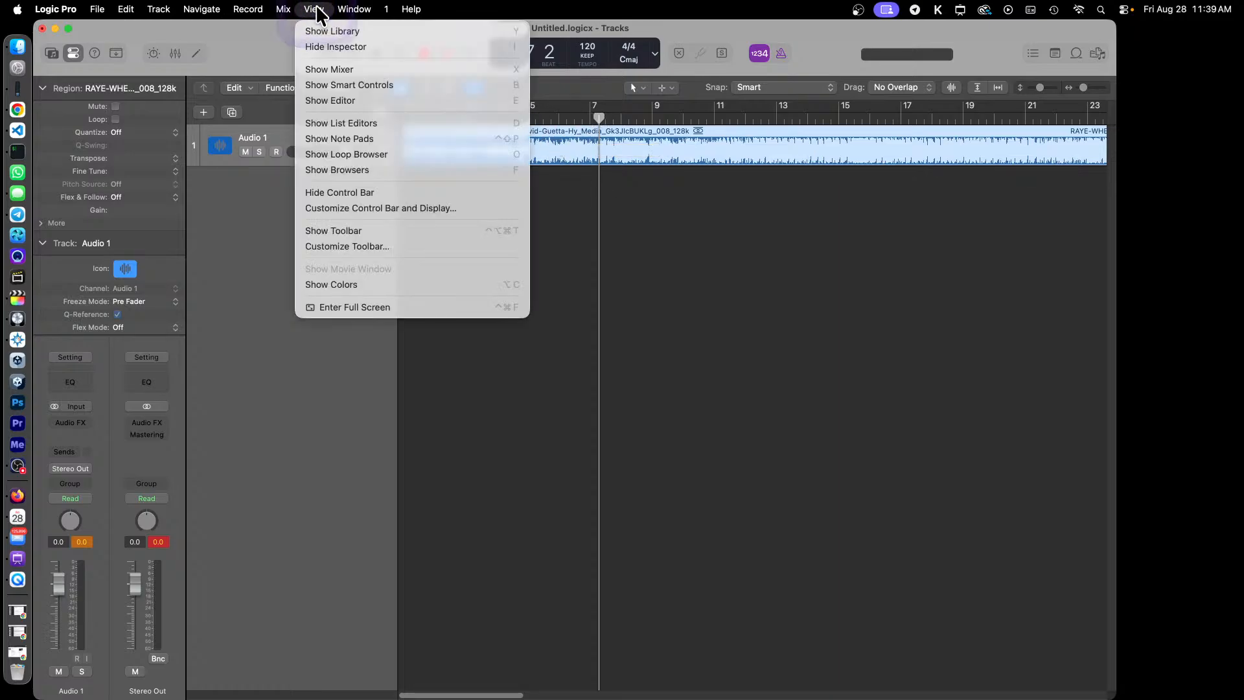
click(428, 96)
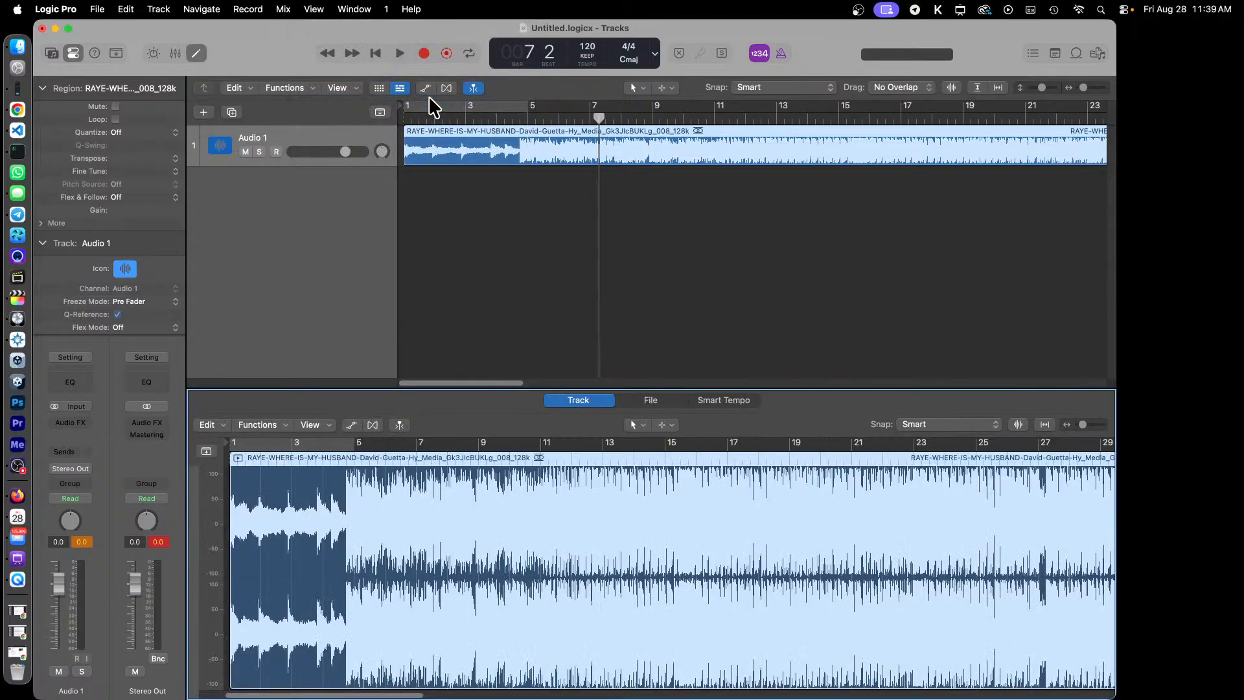
click(724, 398)
click(484, 145)
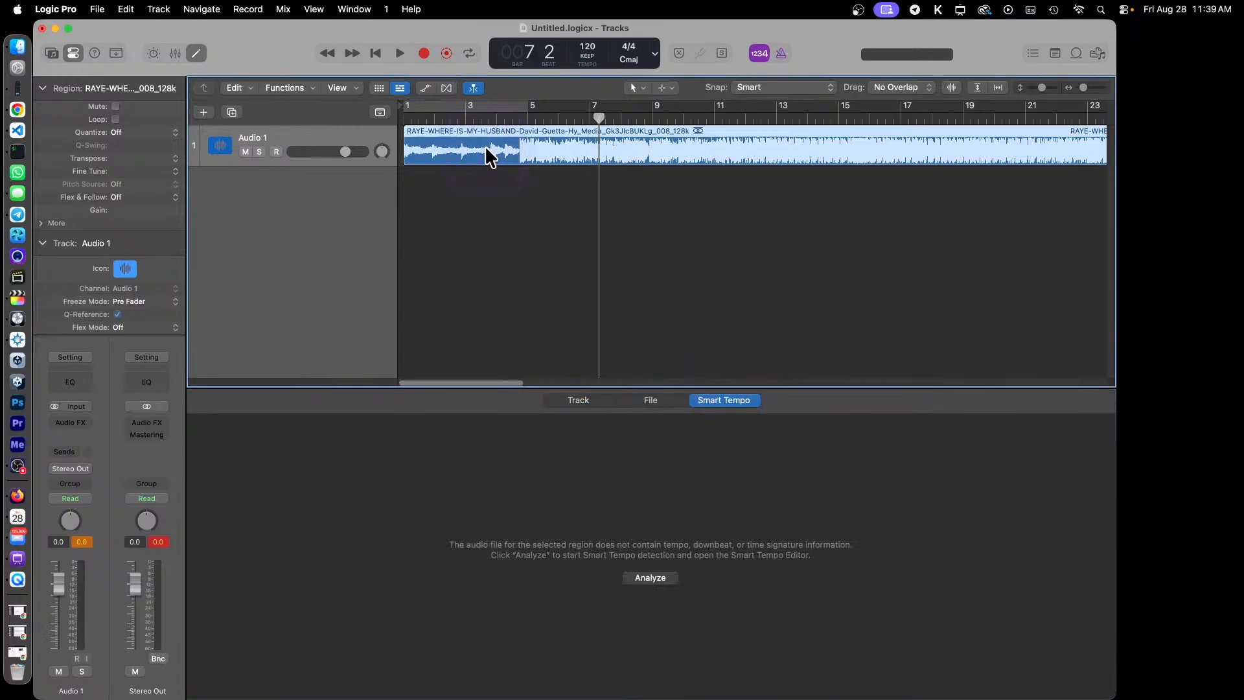
click(650, 577)
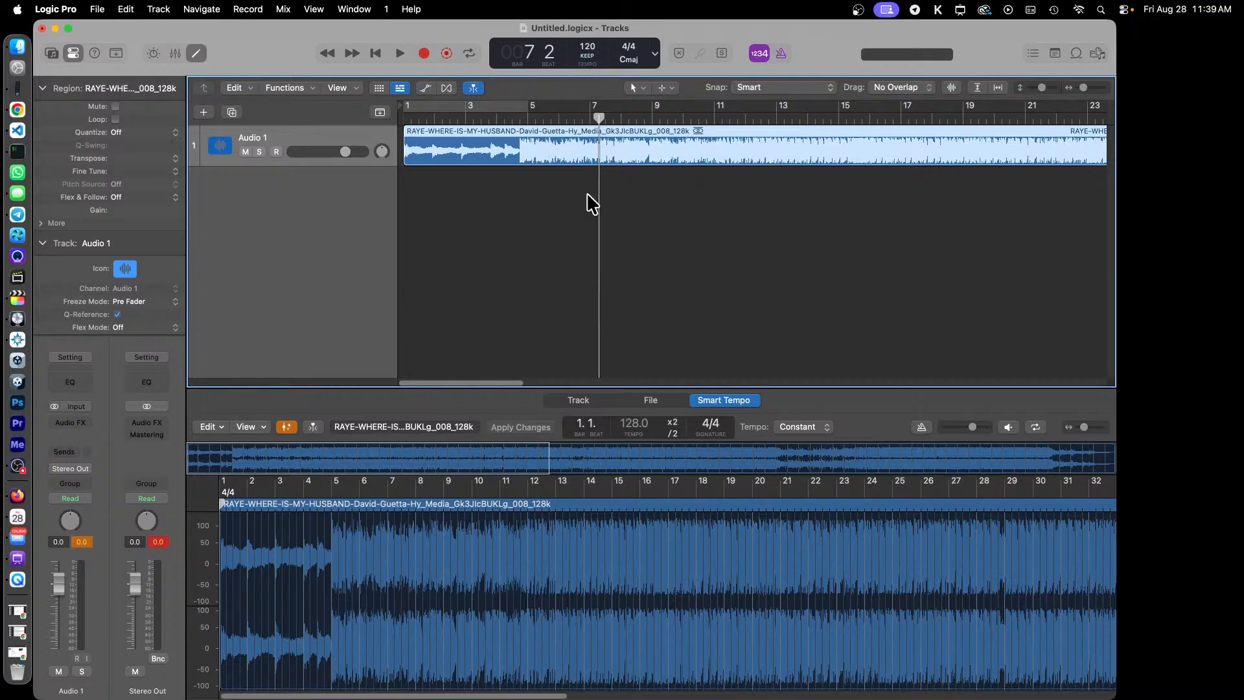
Step: Apply the region tempo to the project tempo, aligning the downbeat to the nearest project downbeat
click(222, 426)
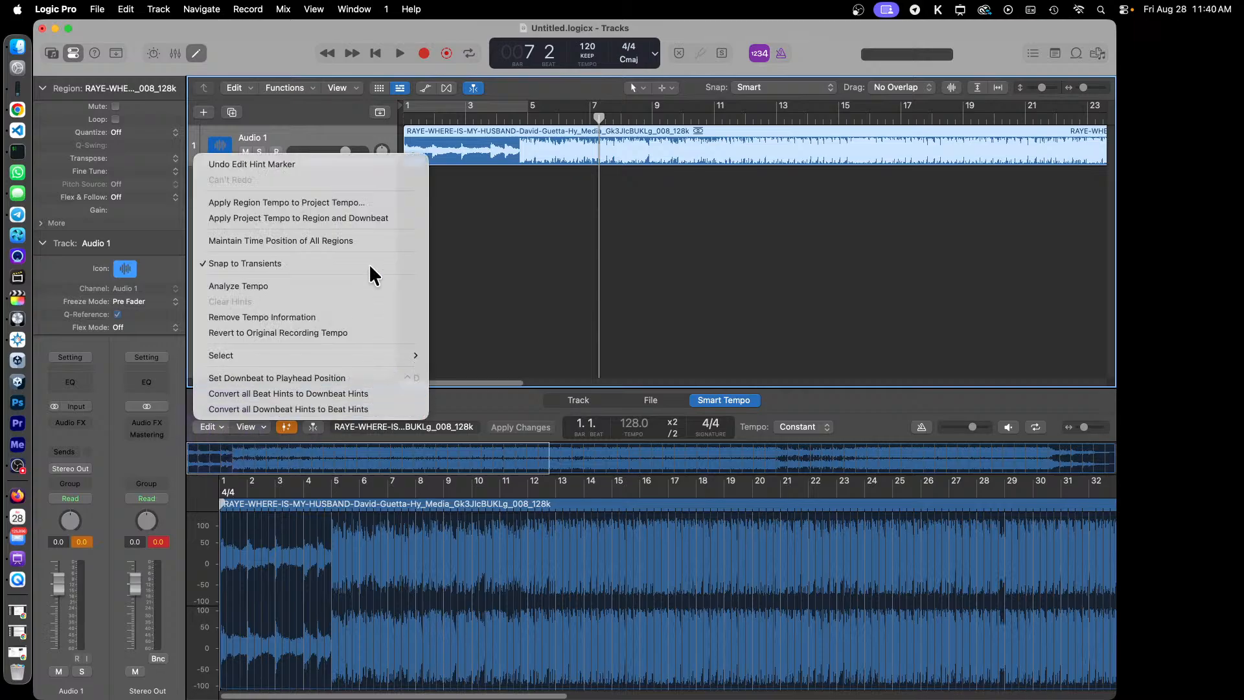
click(391, 201)
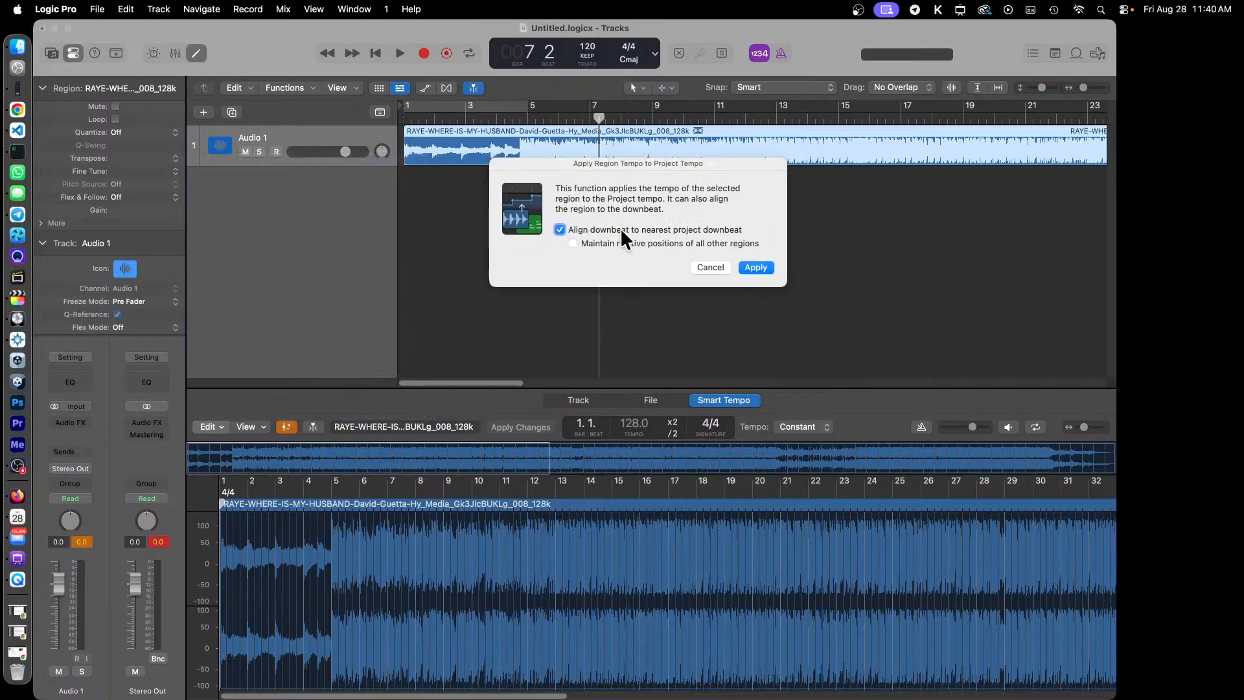
click(755, 268)
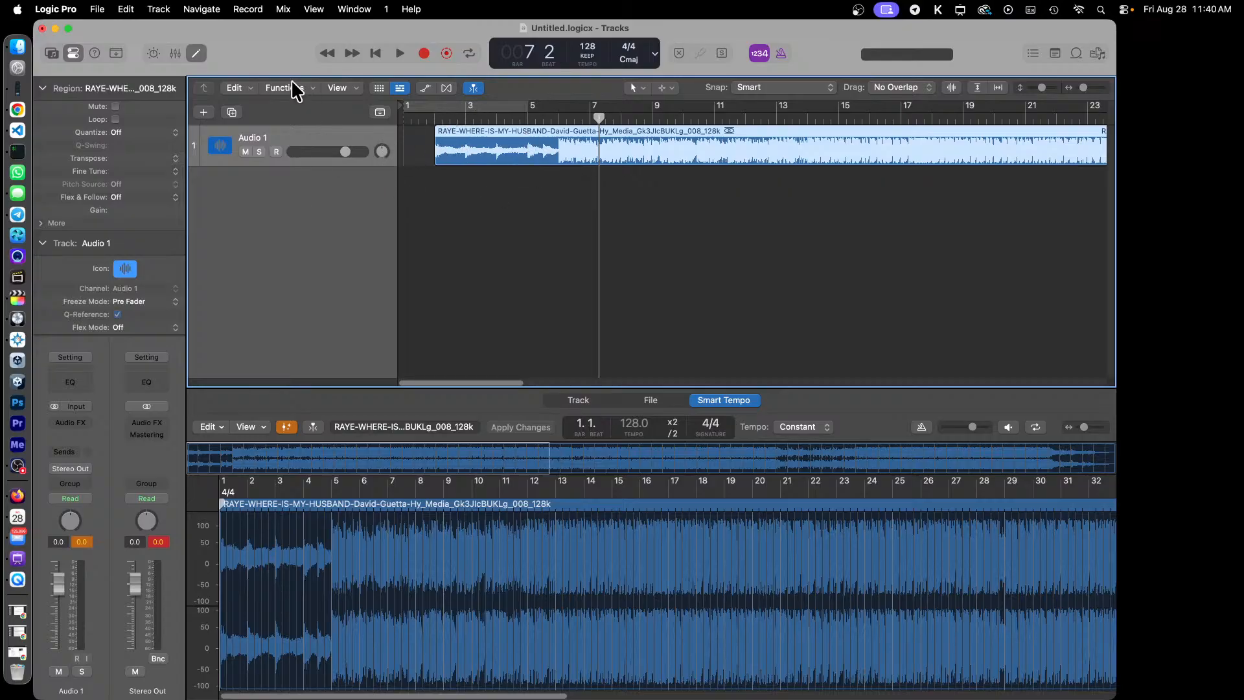
Step: Show the global Tempo track above the audio track
click(158, 9)
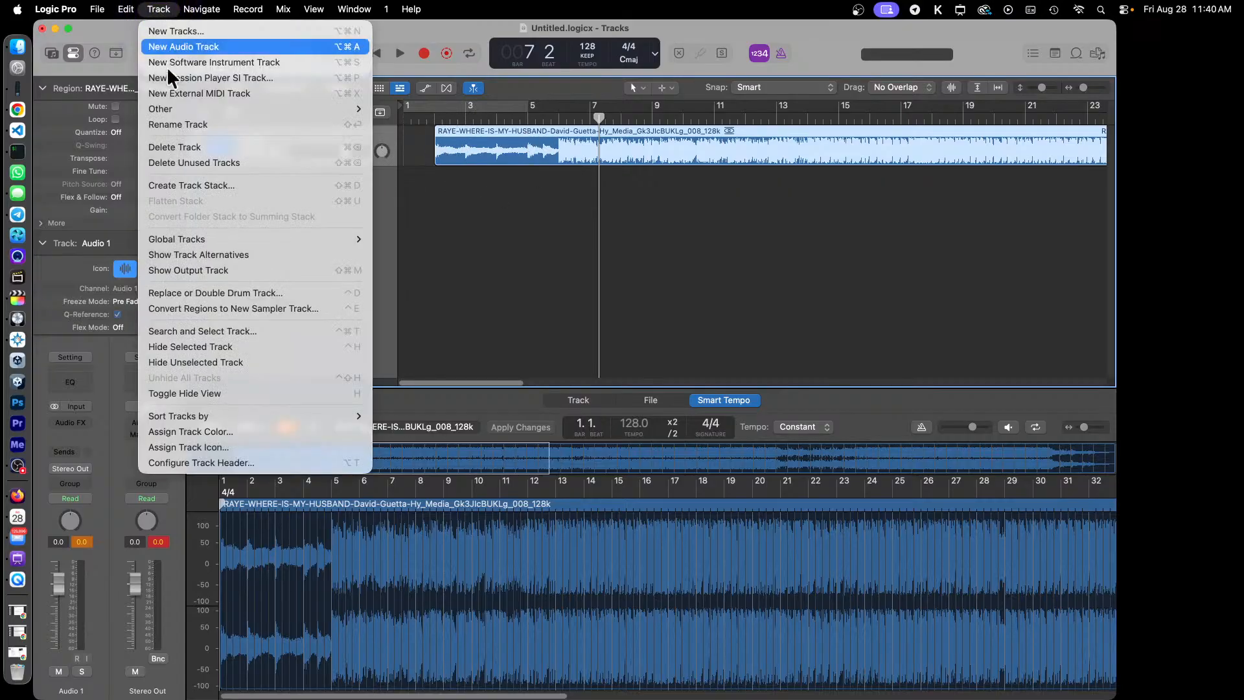
mouse_move(287, 248)
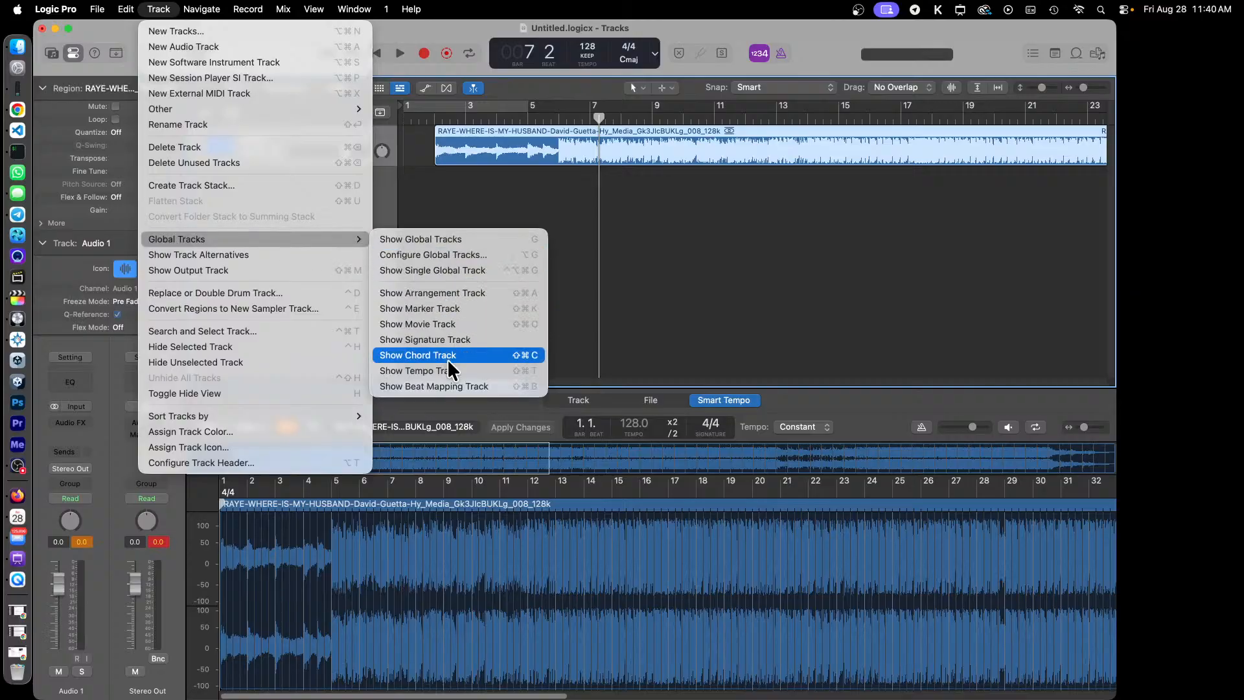
click(482, 371)
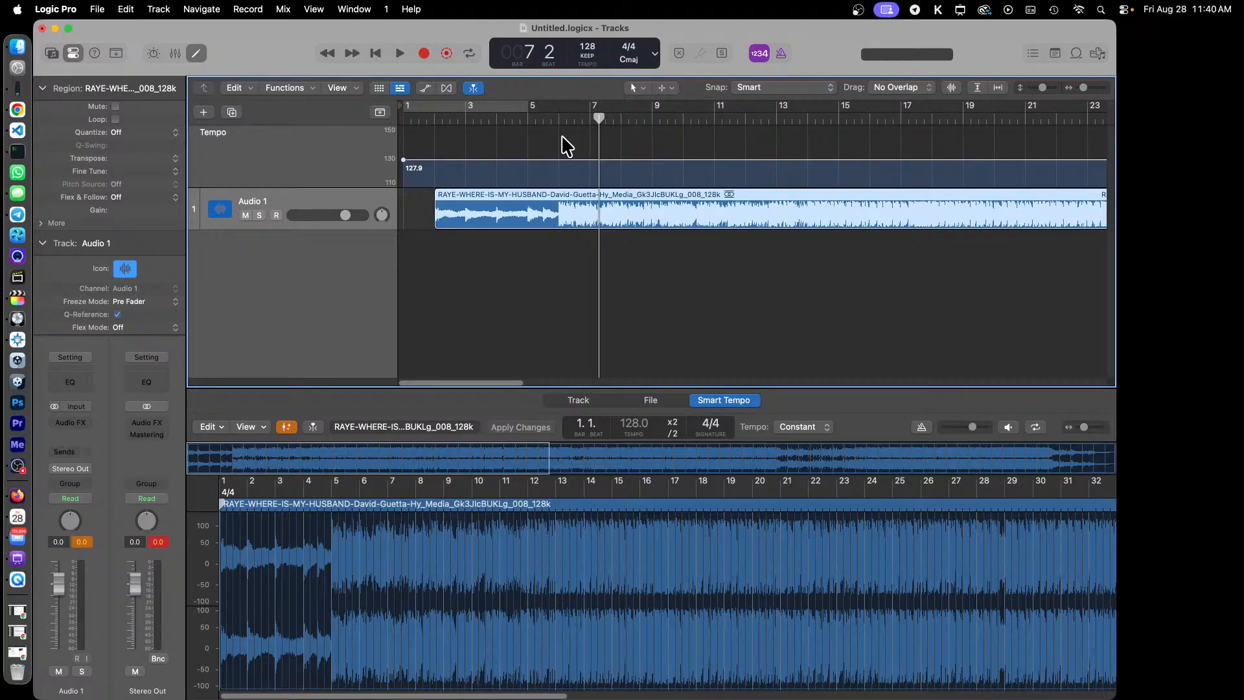
Step: Switch the control bar display to Custom and add Varispeed to it
click(655, 54)
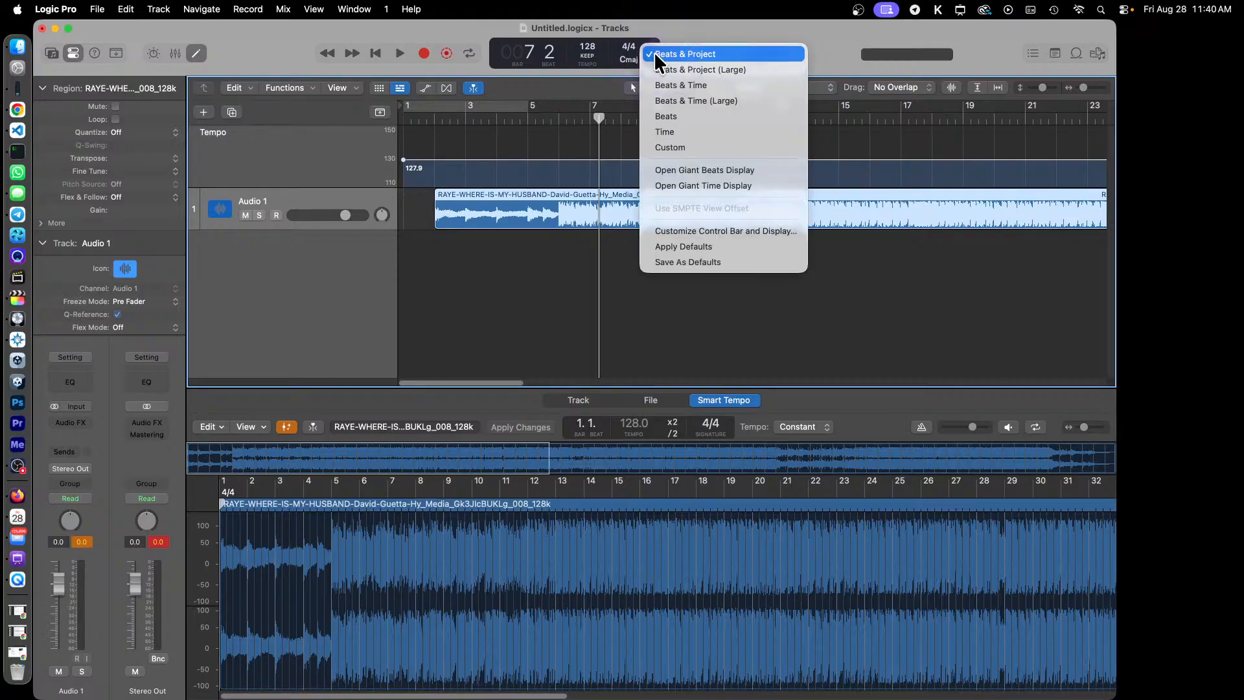
click(740, 147)
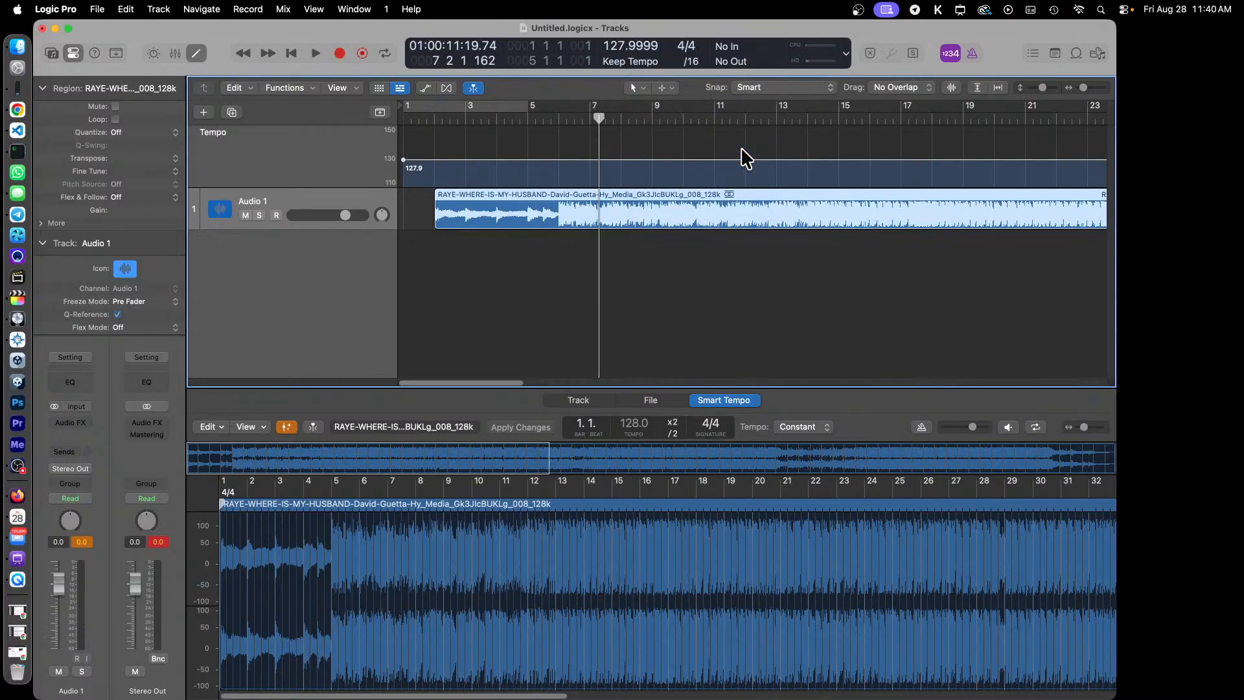
click(847, 52)
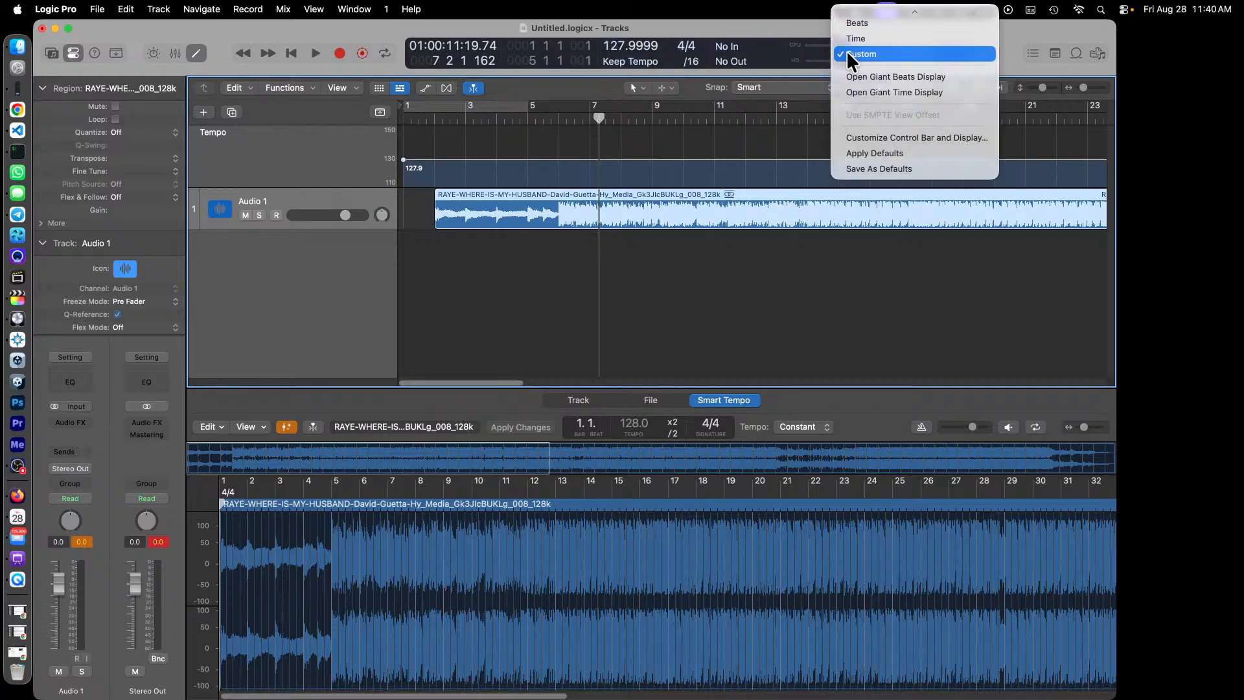
click(949, 135)
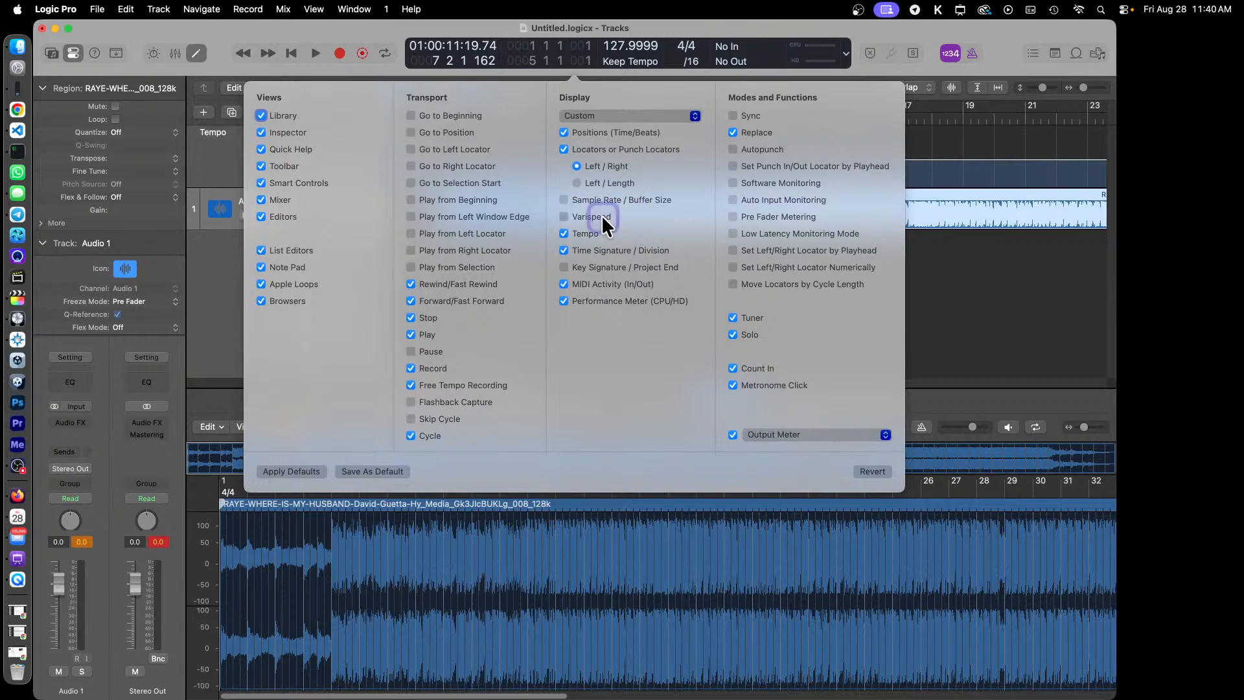
click(601, 217)
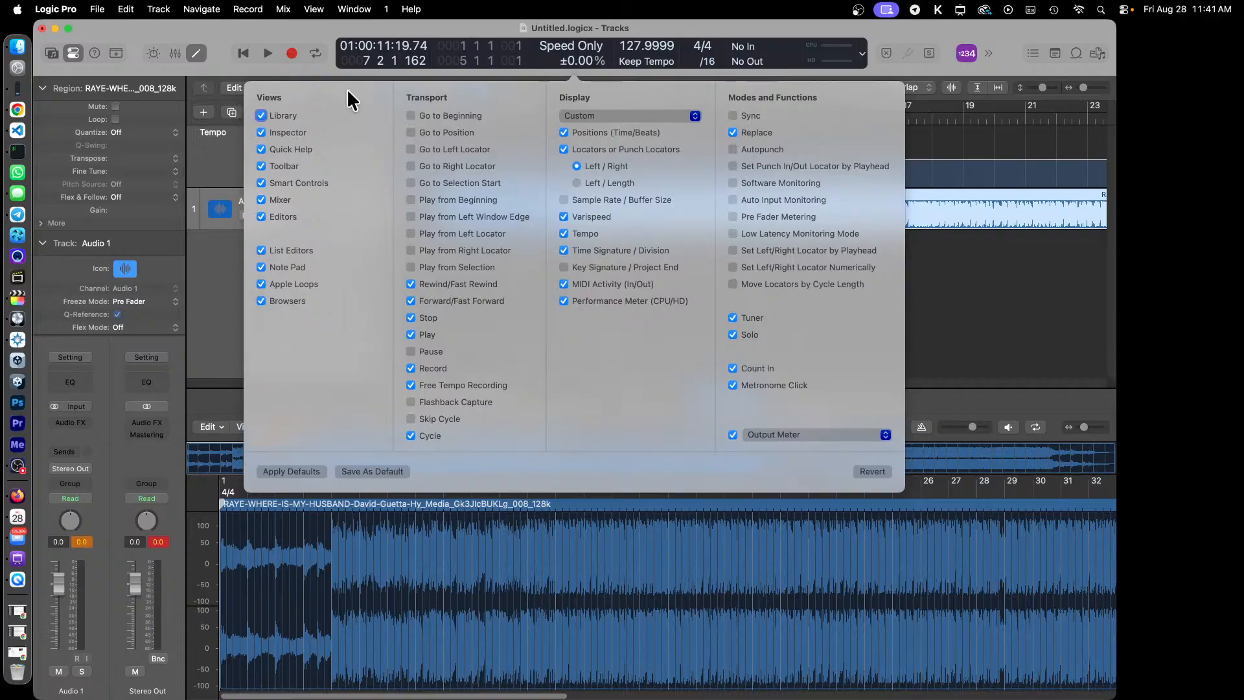
click(893, 24)
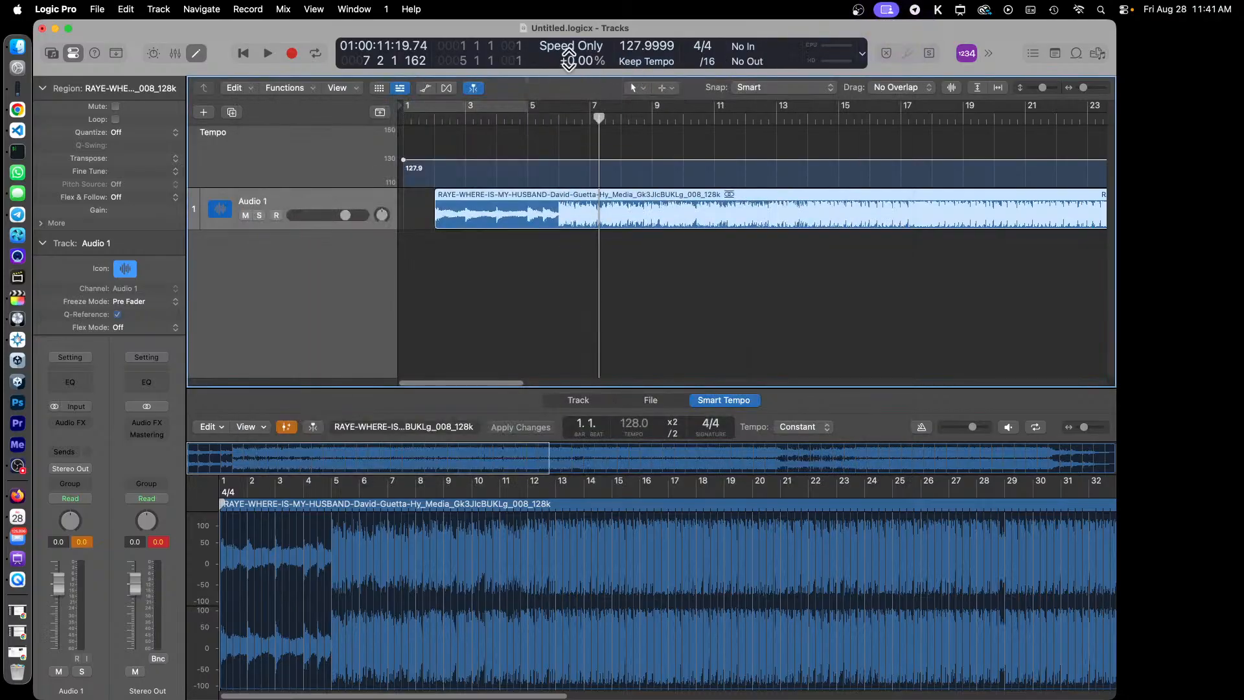
Step: Set the Speed Only Varispeed amount to +20.00%
drag(568, 55, 568, 46)
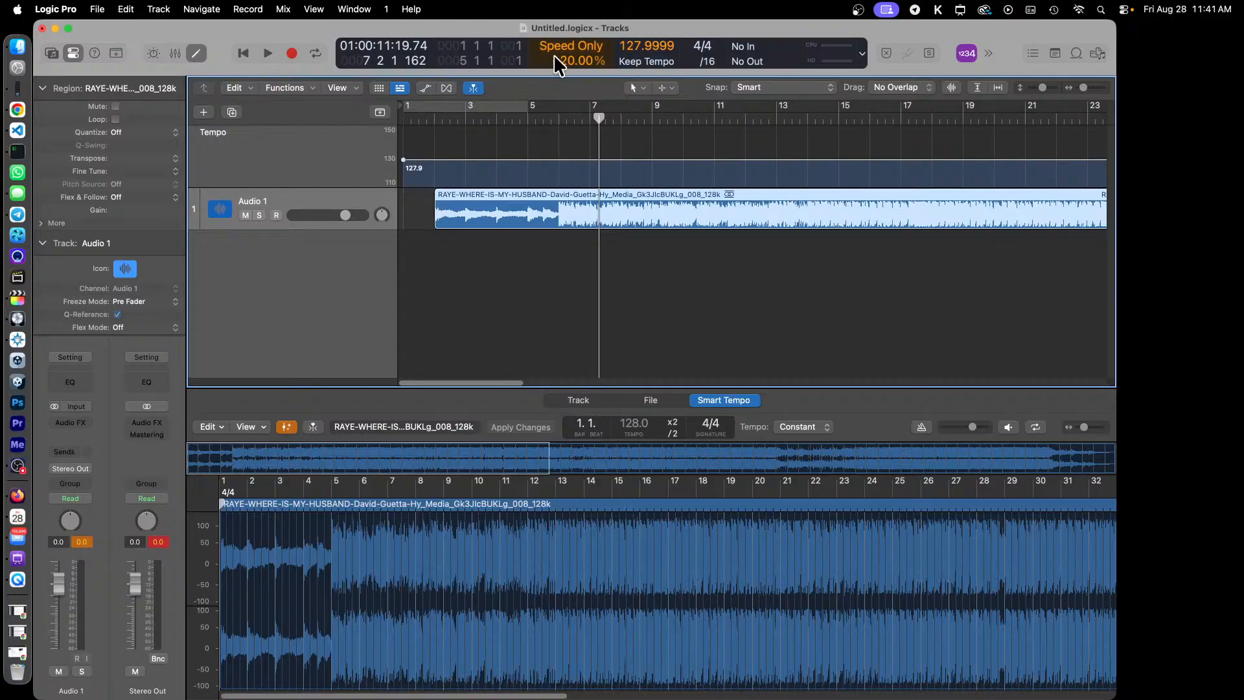
Step: Play the song from near the start of bar 1 to preview it at the faster Varispeed setting
click(410, 122)
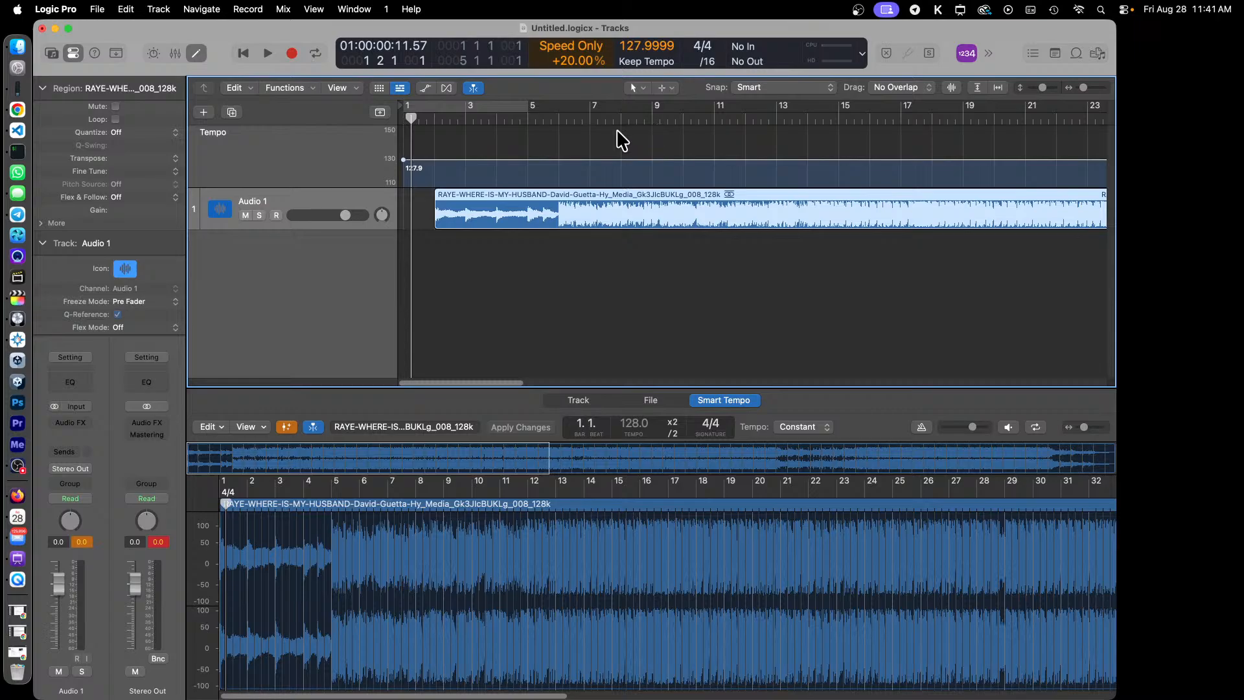
key(space)
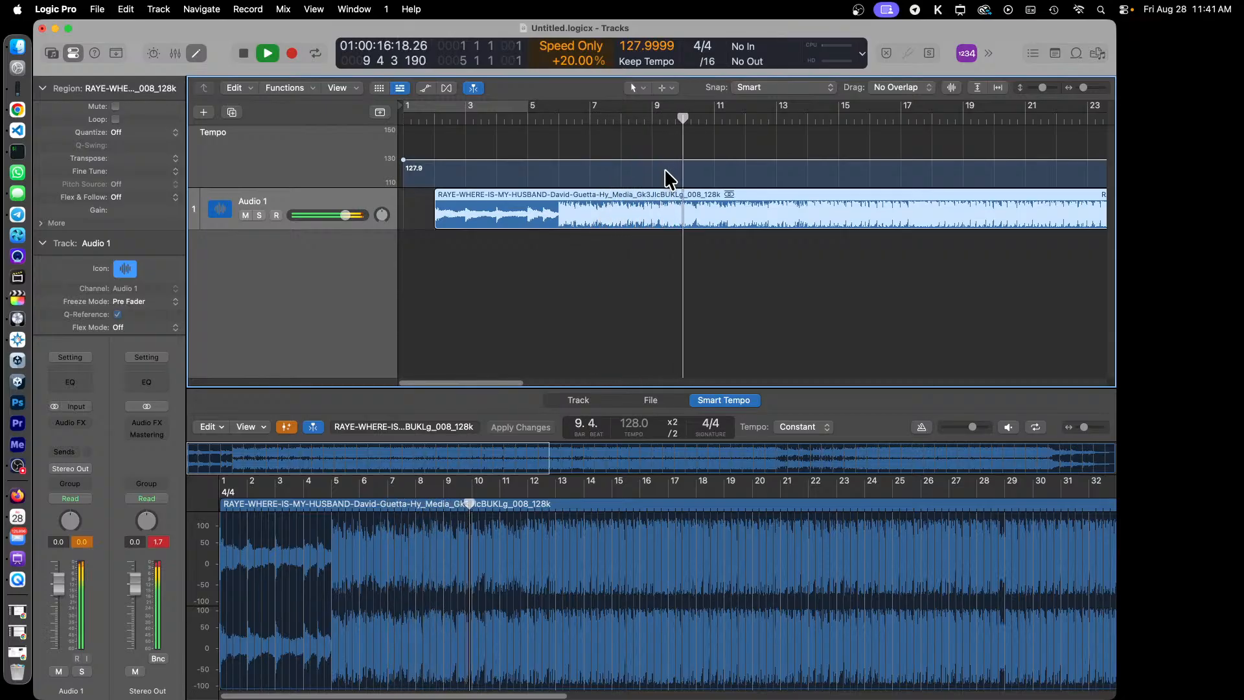
key(space)
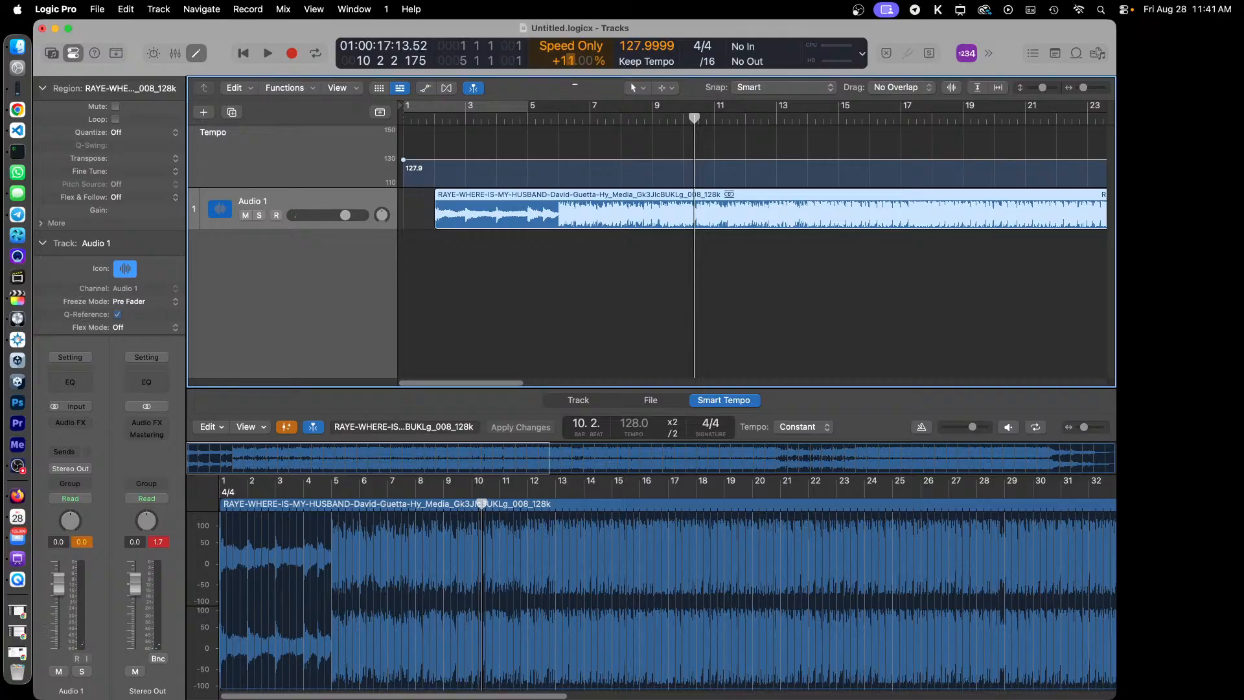
Step: Set the Speed Only Varispeed amount to +10.00% and preview the song
click(577, 121)
drag(577, 120, 550, 120)
key(space)
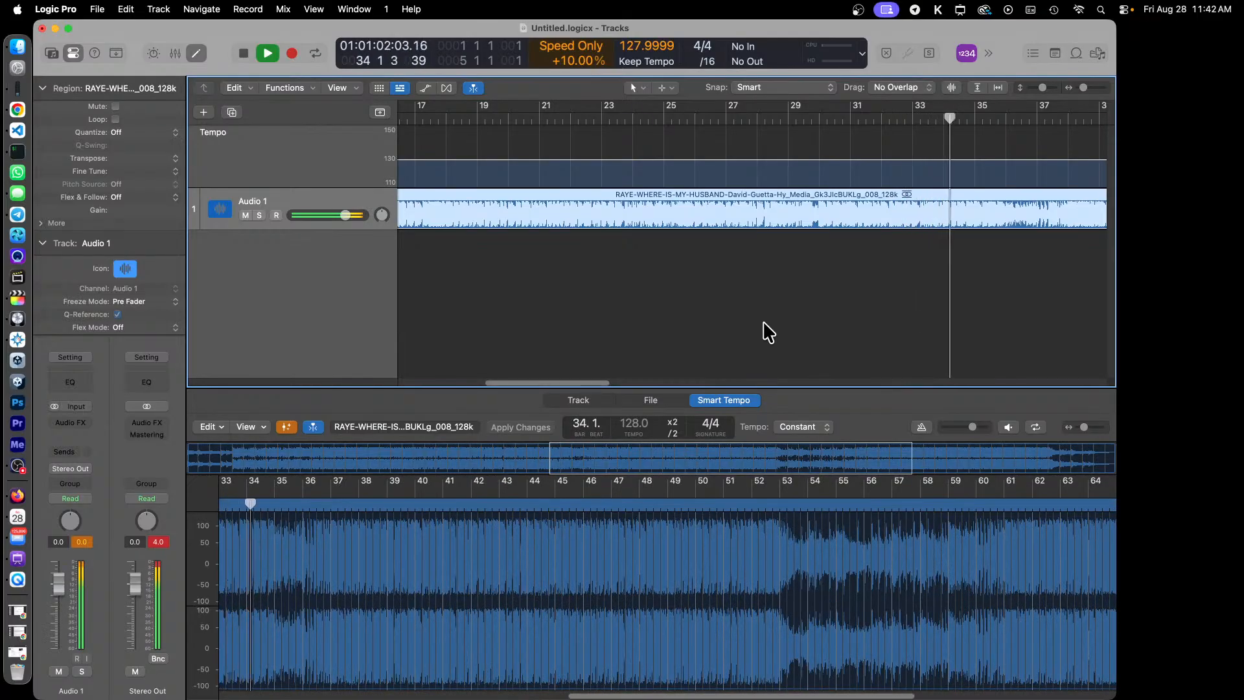
key(space)
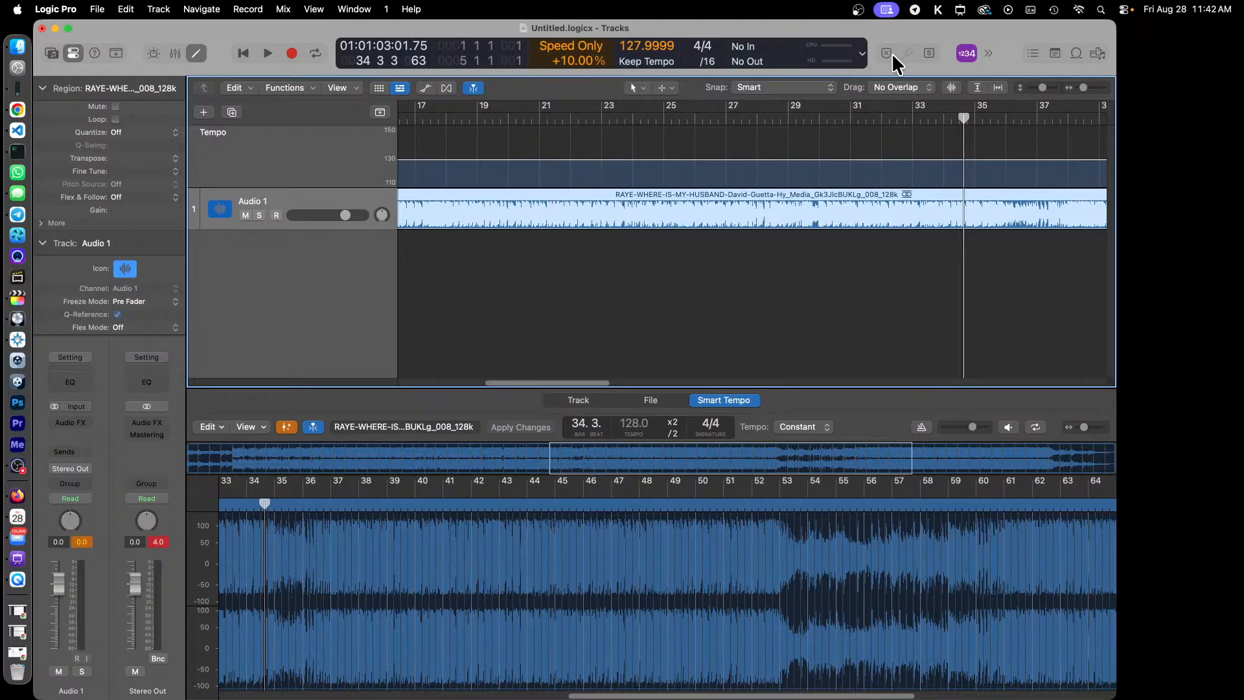
Step: Turn Varispeed off and play the song briefly at its normal speed
click(986, 52)
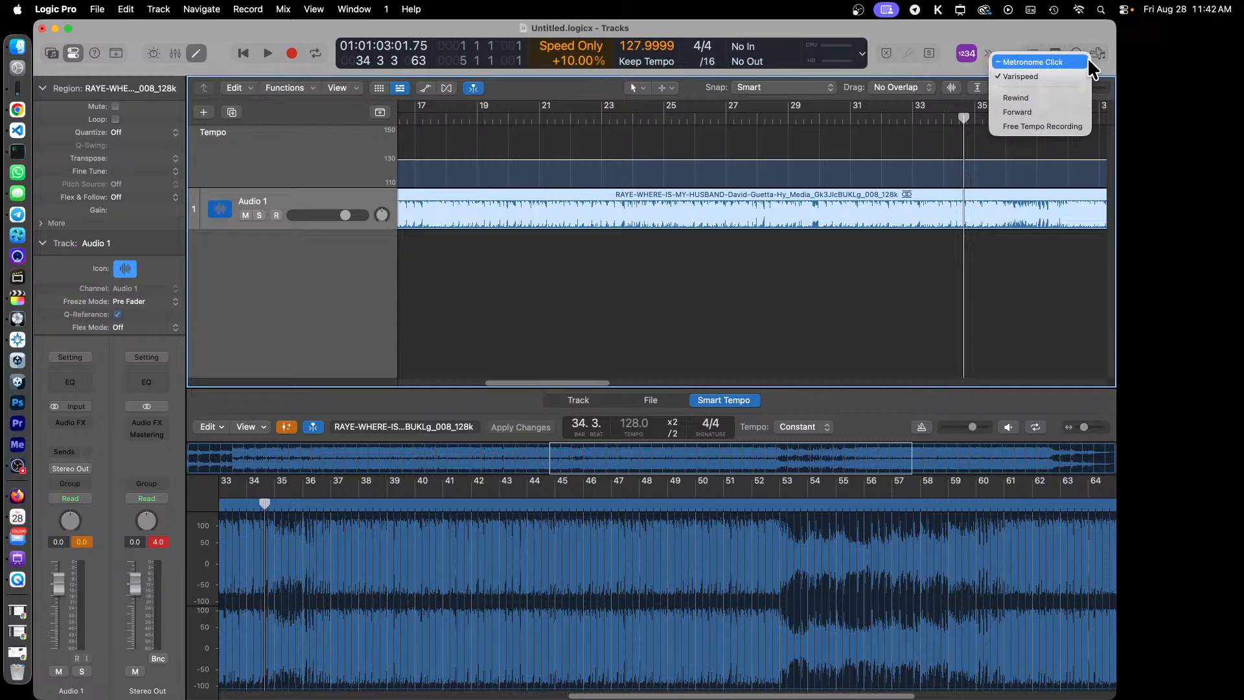
click(1044, 76)
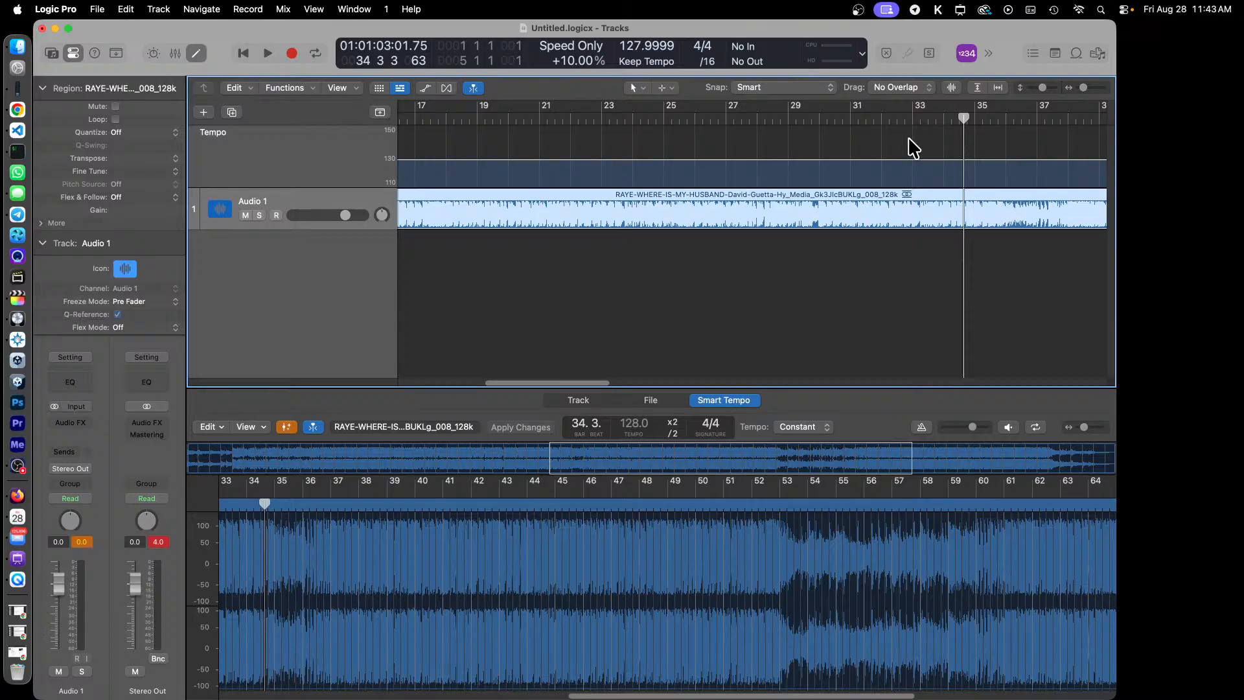
key(space)
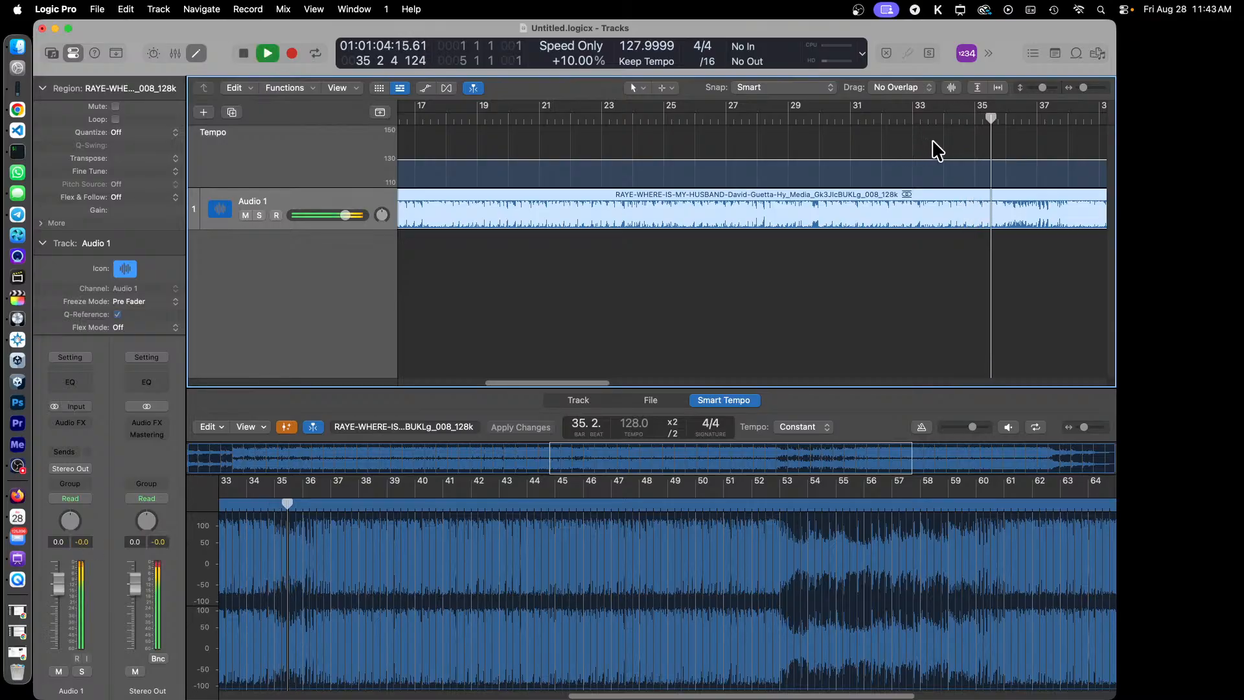
key(space)
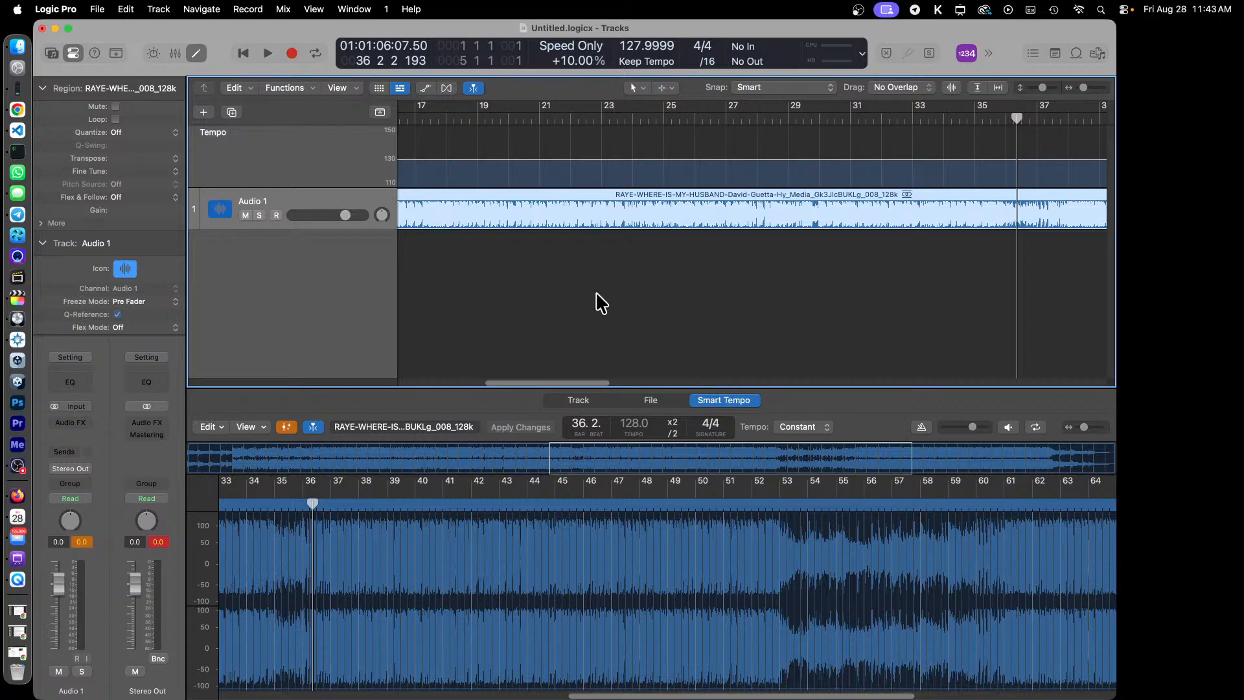
Step: Undo the applied project tempo and the downbeat alignment of the audio region
key(super+z)
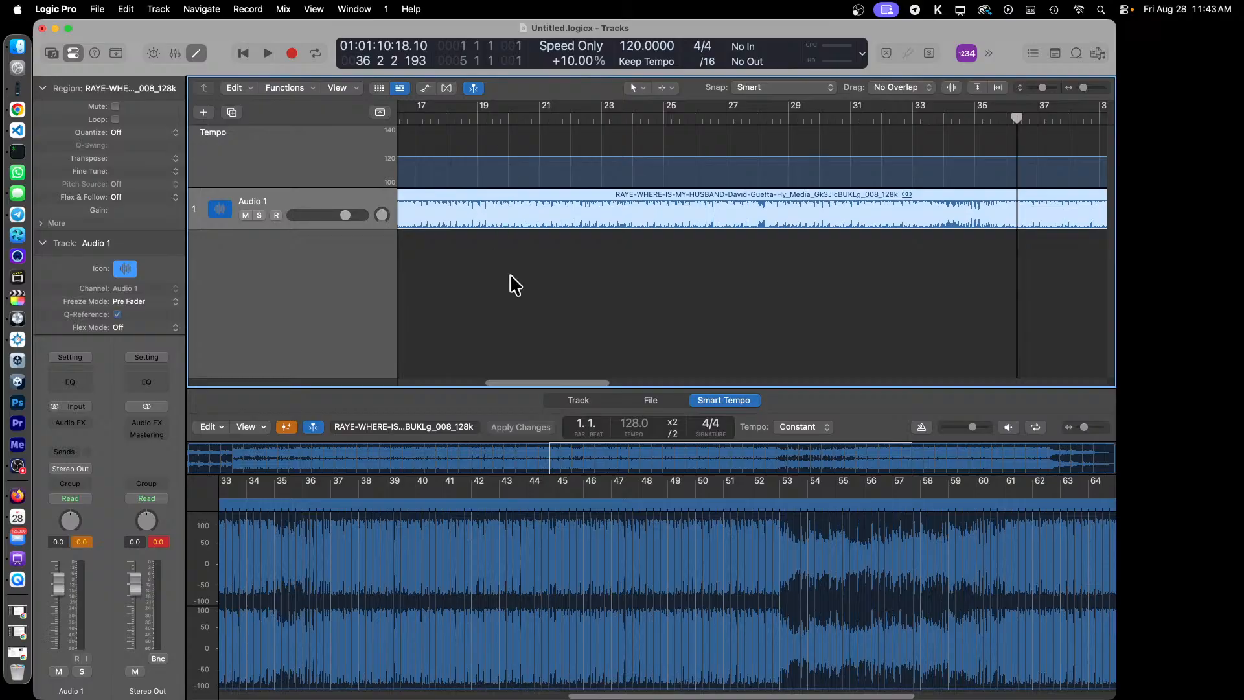
drag(580, 383, 448, 388)
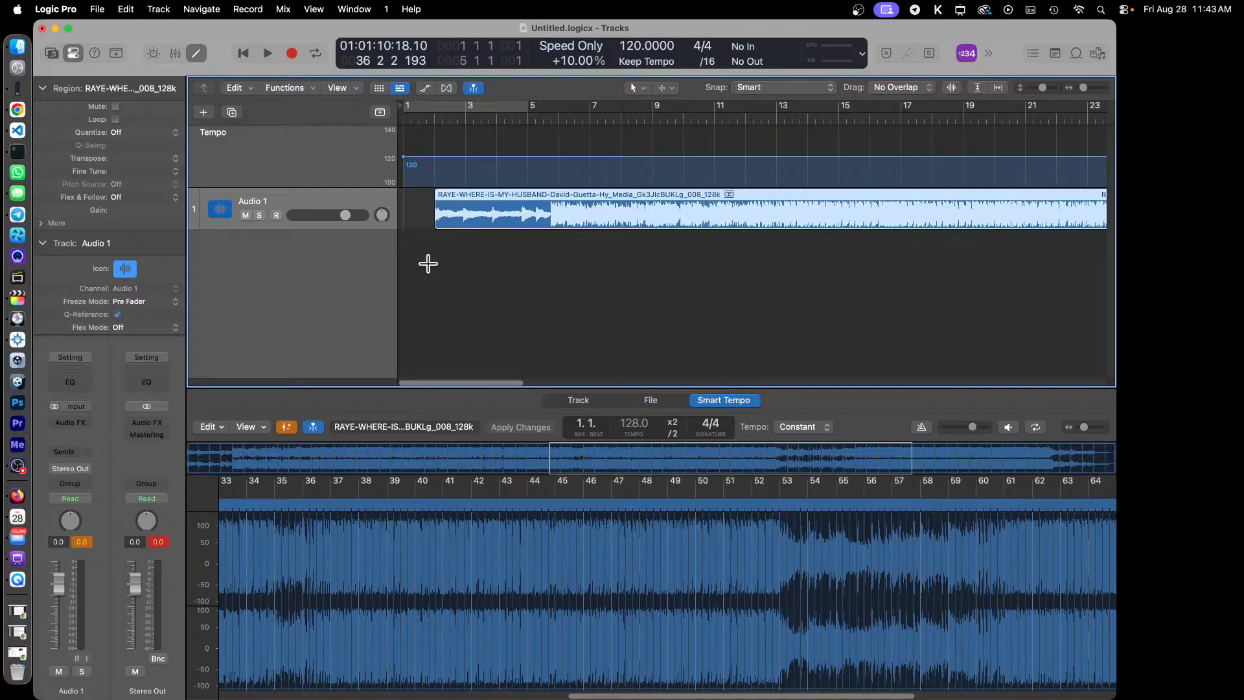
key(super+z)
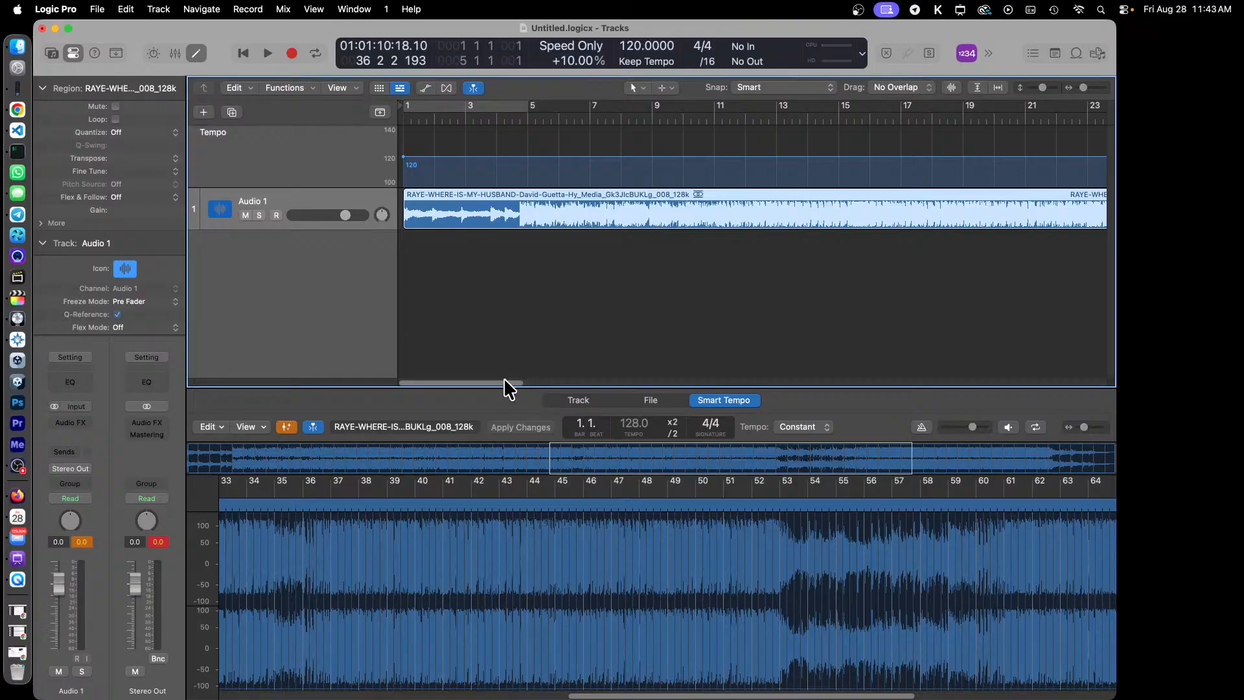
Step: Time-compress the audio region by pulling its end back to bar 70, converting the compressed file to a new audio file for processing
drag(504, 381, 868, 399)
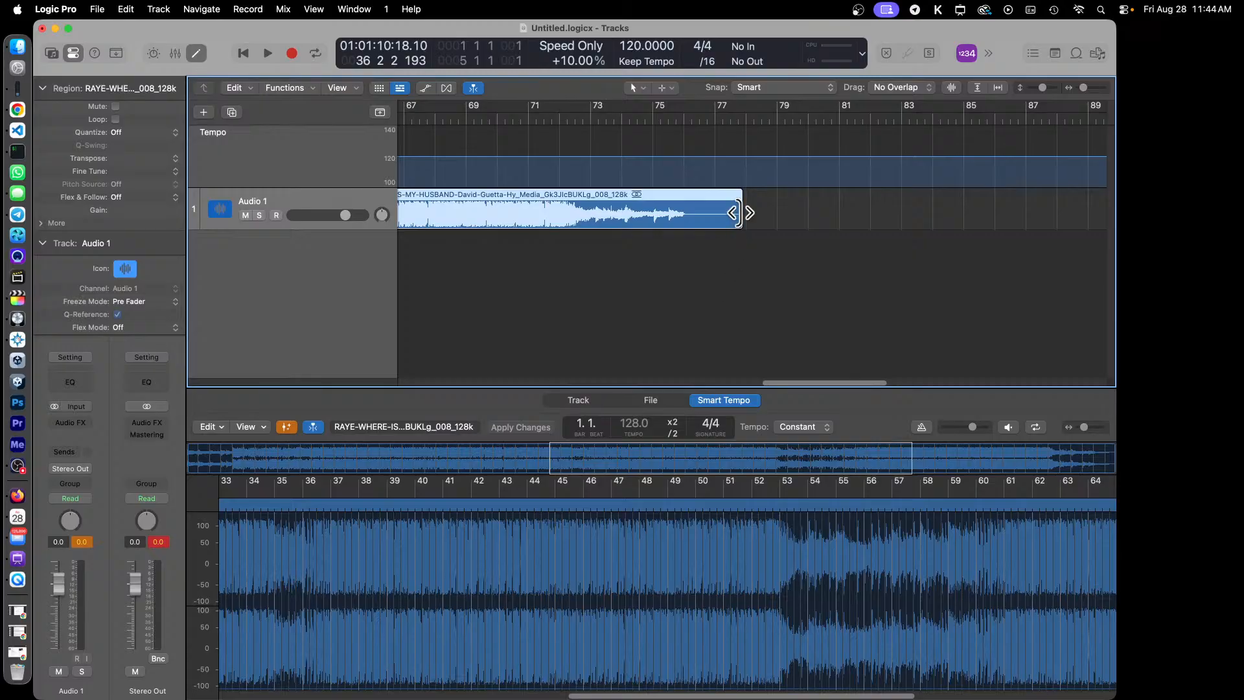
key(alt)
key(alt)
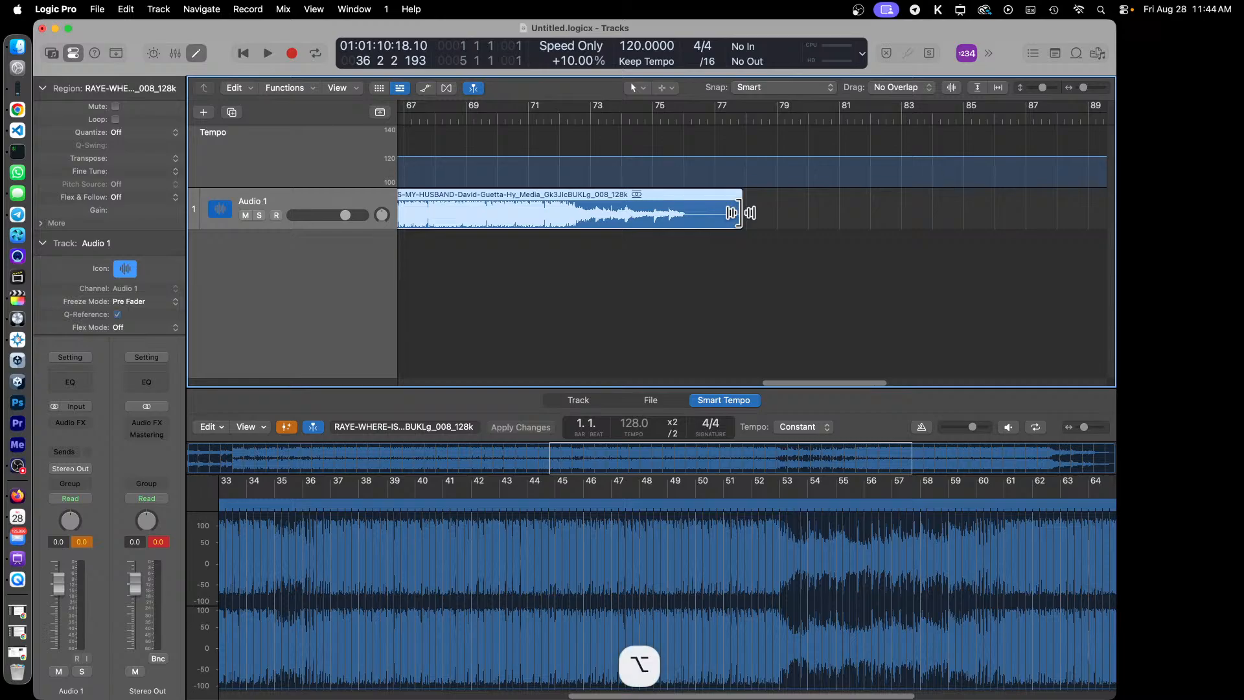
drag(738, 212, 496, 234)
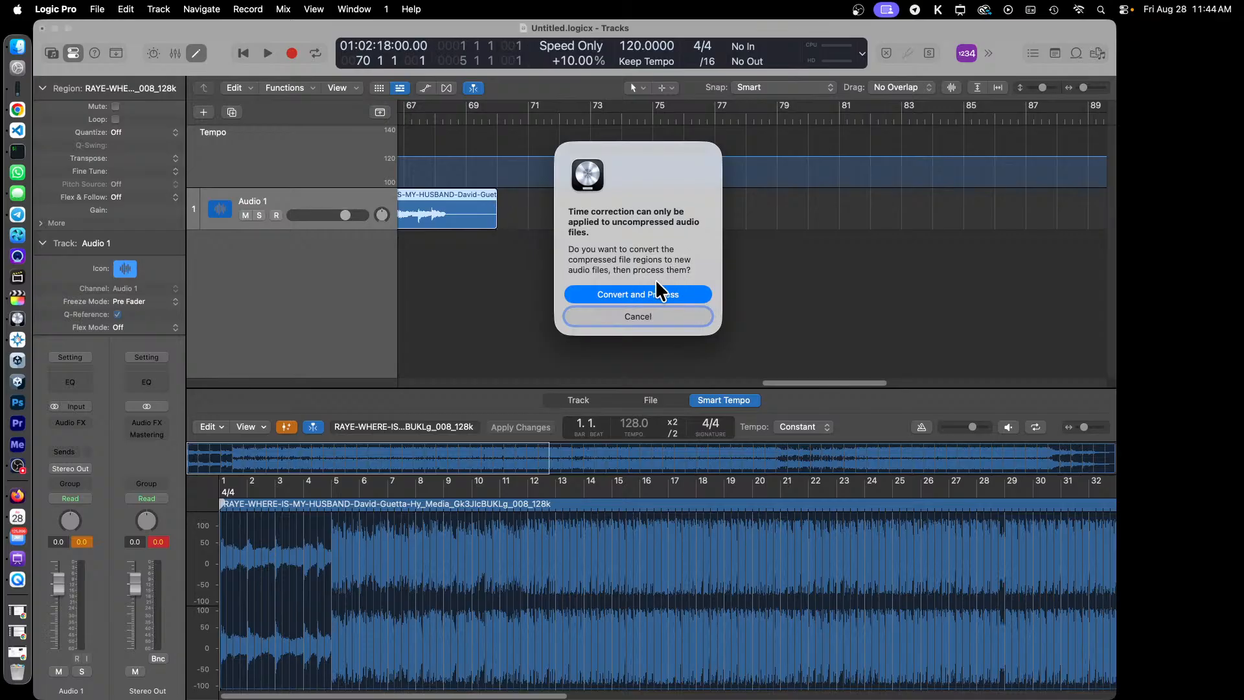
click(700, 296)
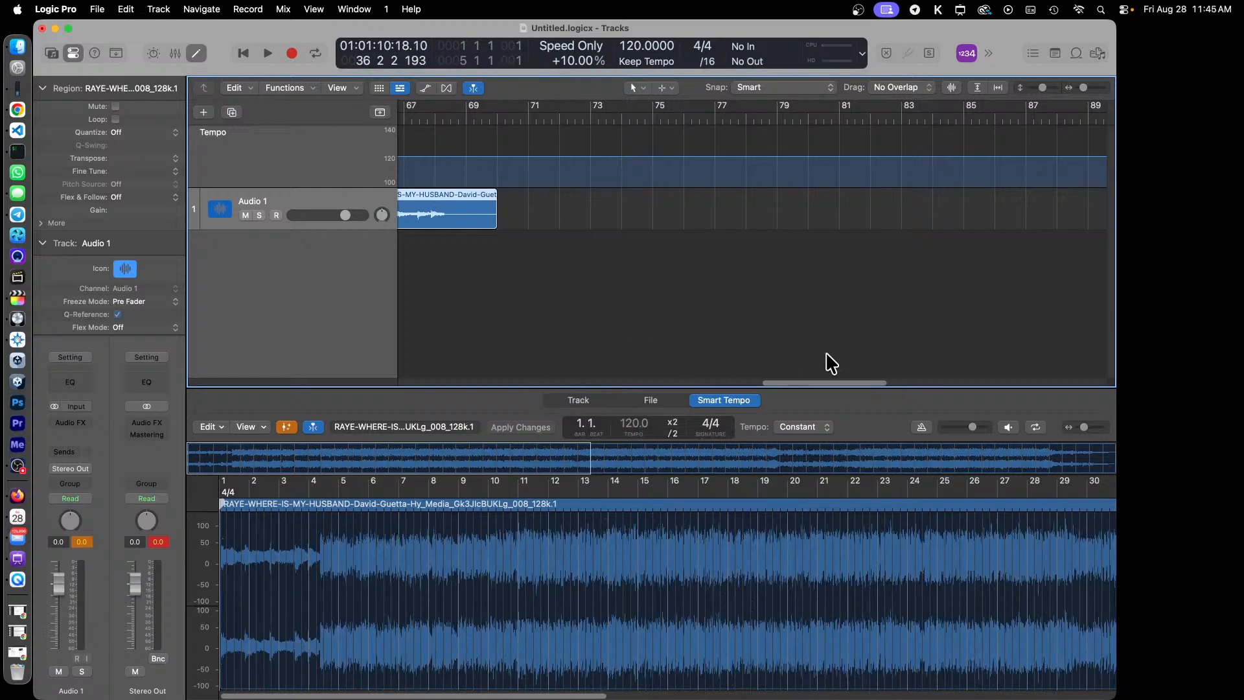
Step: Analyze the tempo of the time-compressed region in Smart Tempo
drag(818, 382, 373, 380)
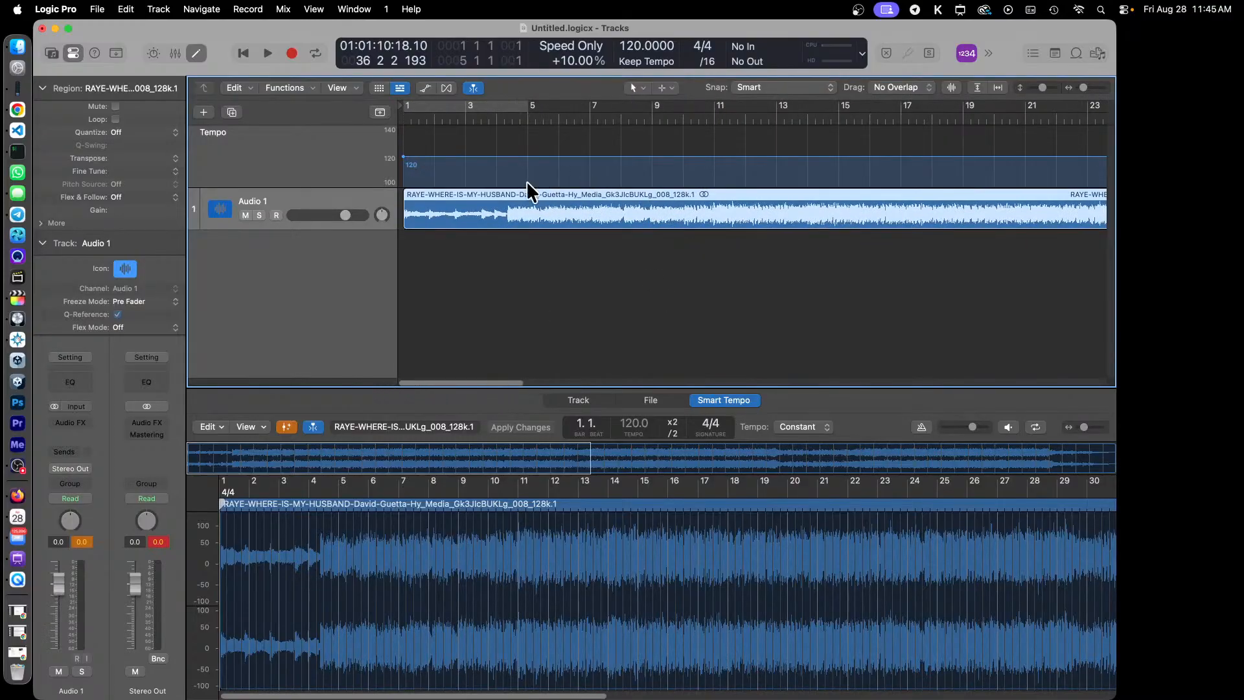
click(740, 398)
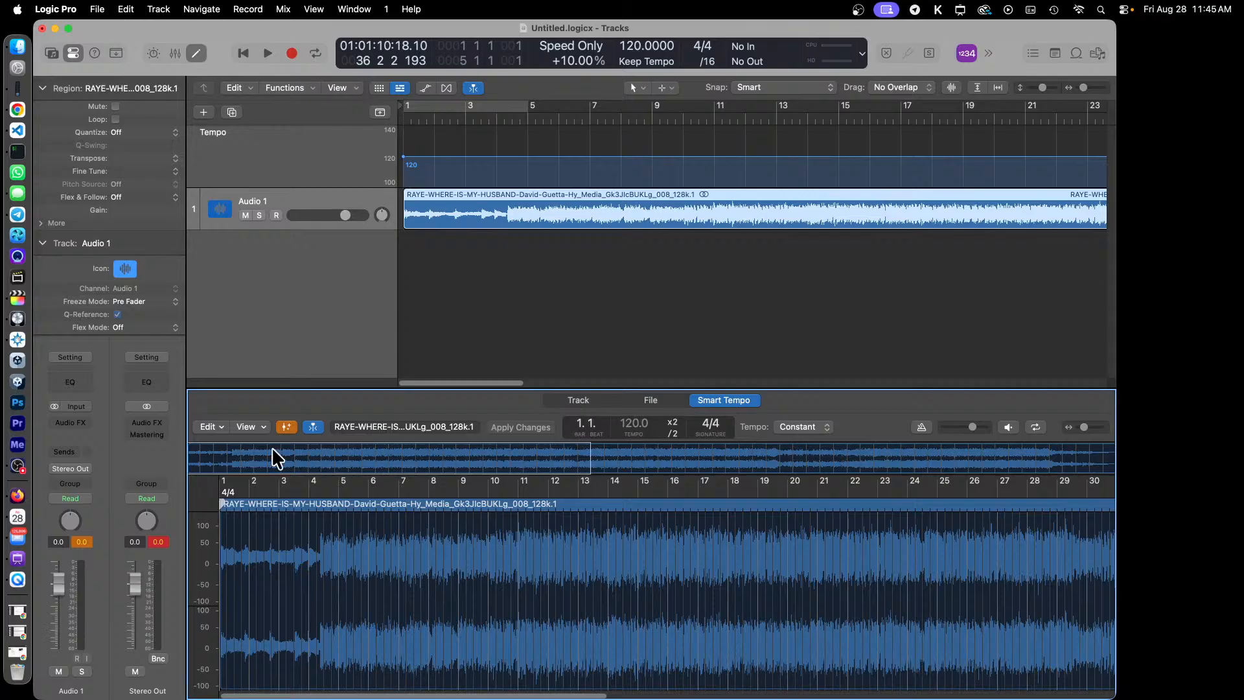
click(217, 421)
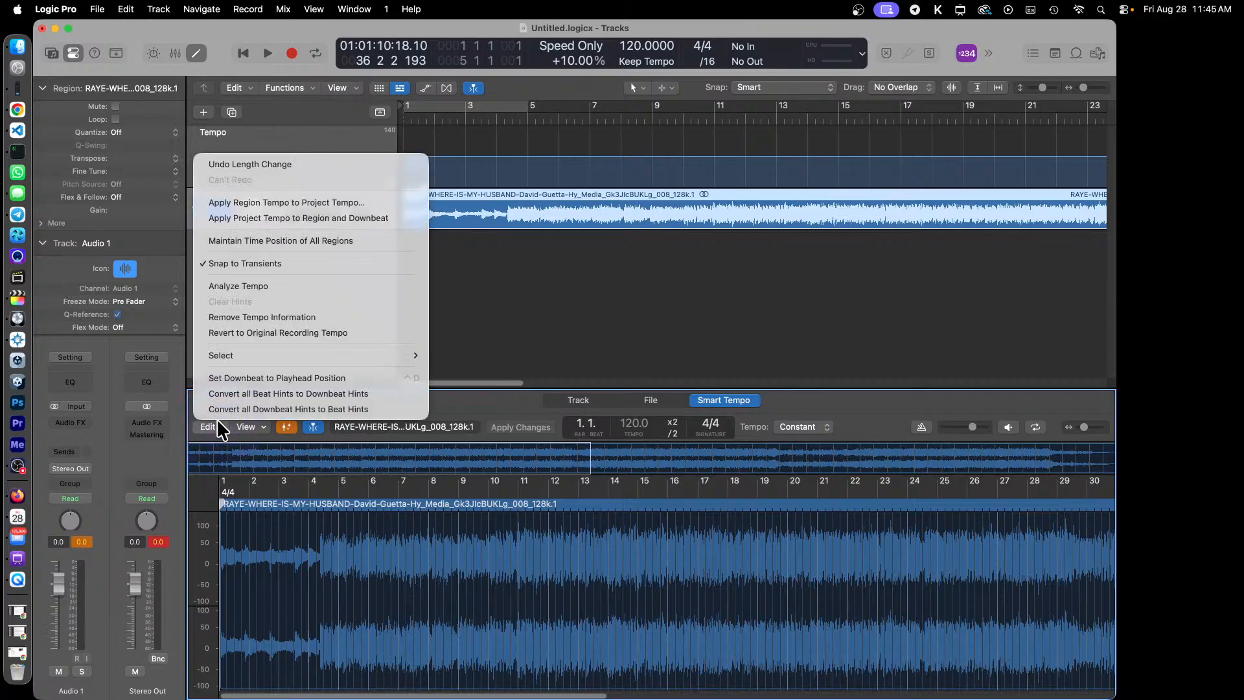
click(370, 285)
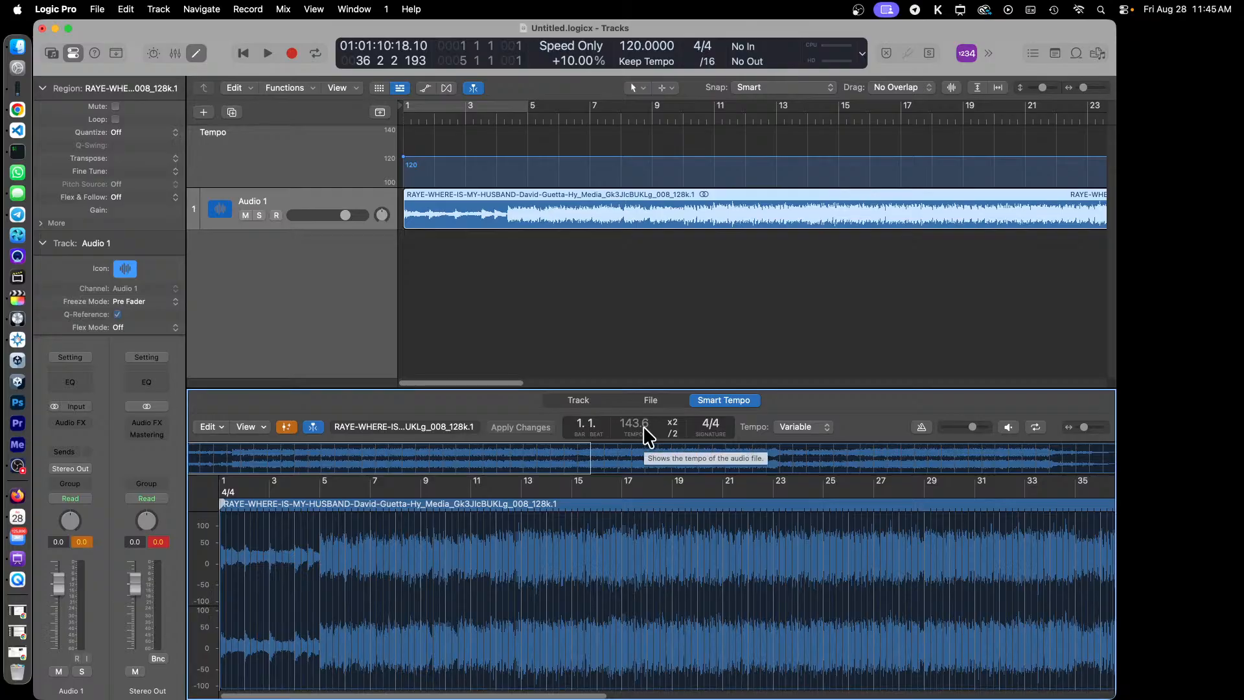
Step: Apply the time-compressed region's tempo to the project tempo, with the downbeat aligned to the nearest project downbeat
click(215, 429)
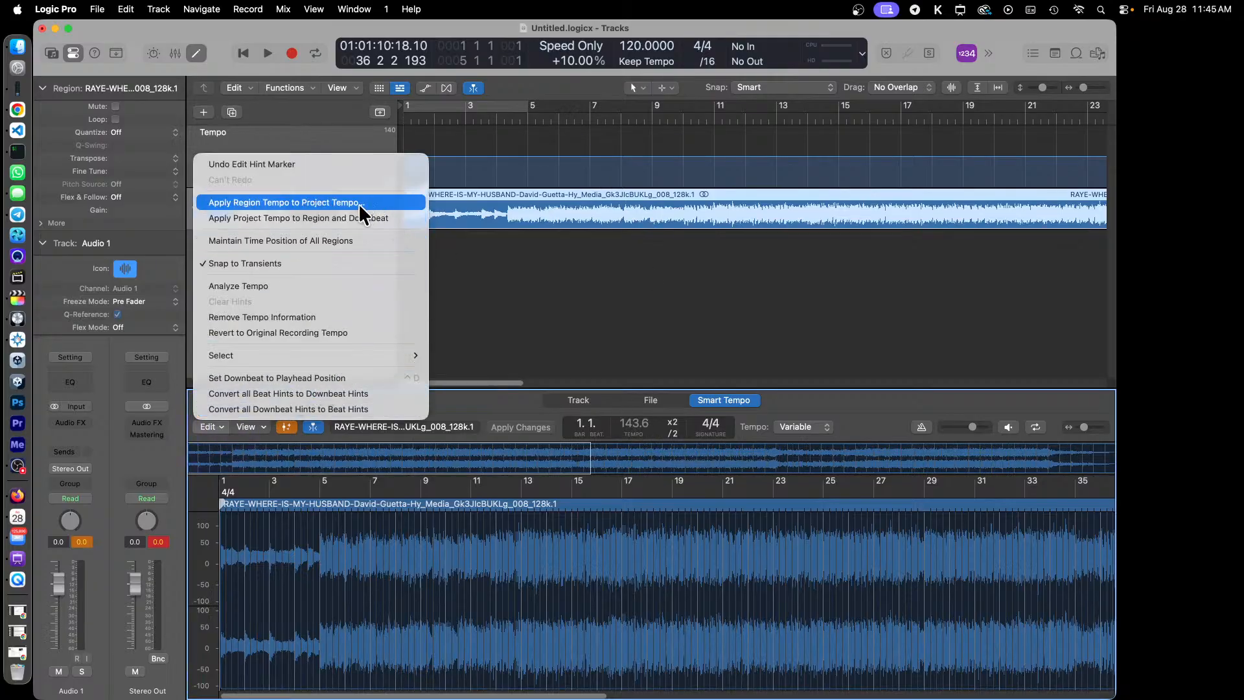
click(401, 201)
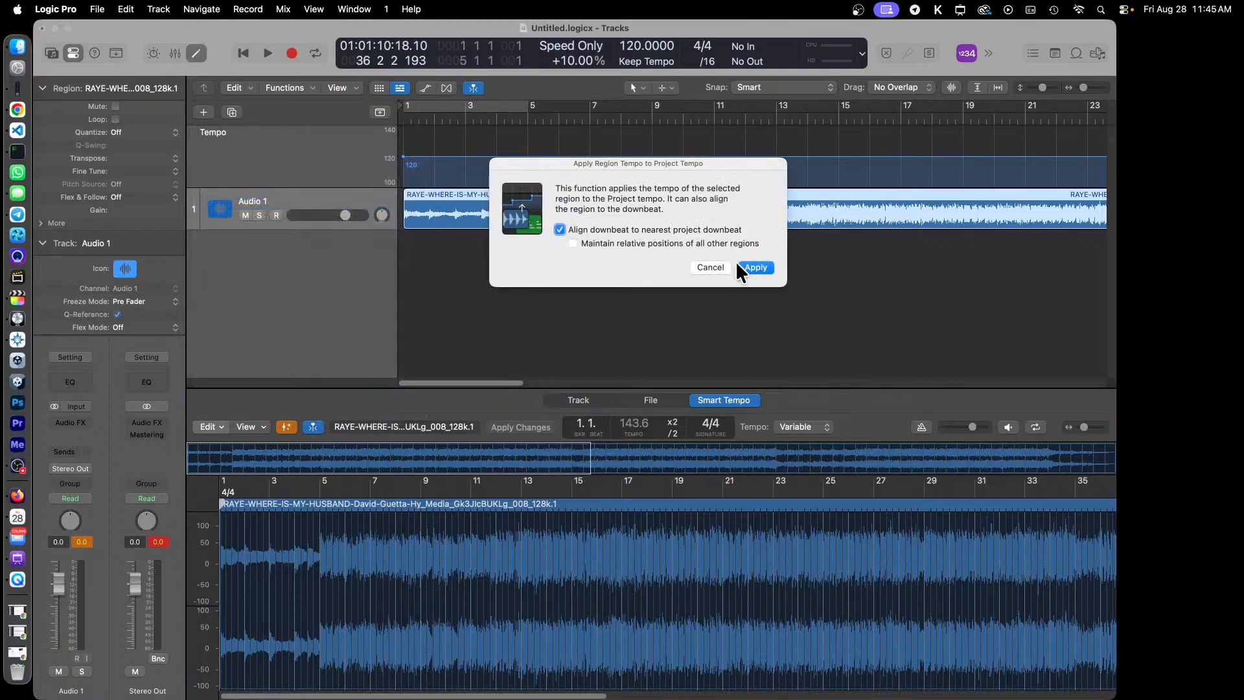
click(767, 266)
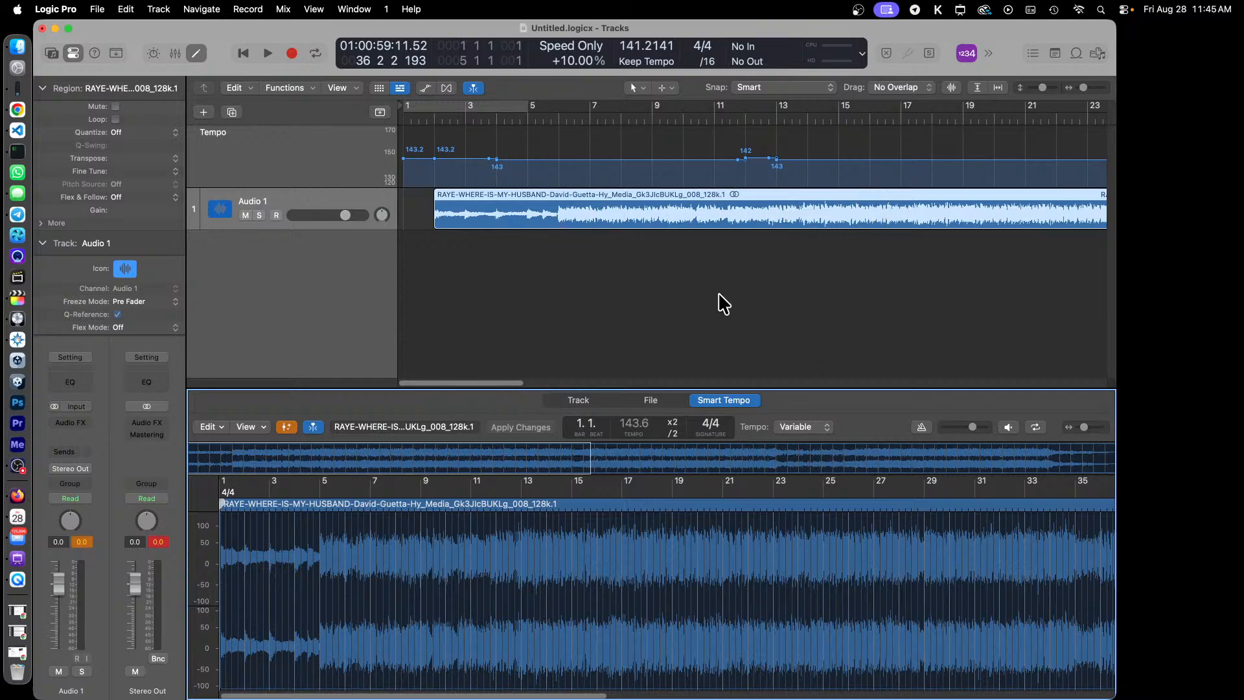
Step: Play the time-compressed song from the start of bar 1 to check how it sounds
click(403, 119)
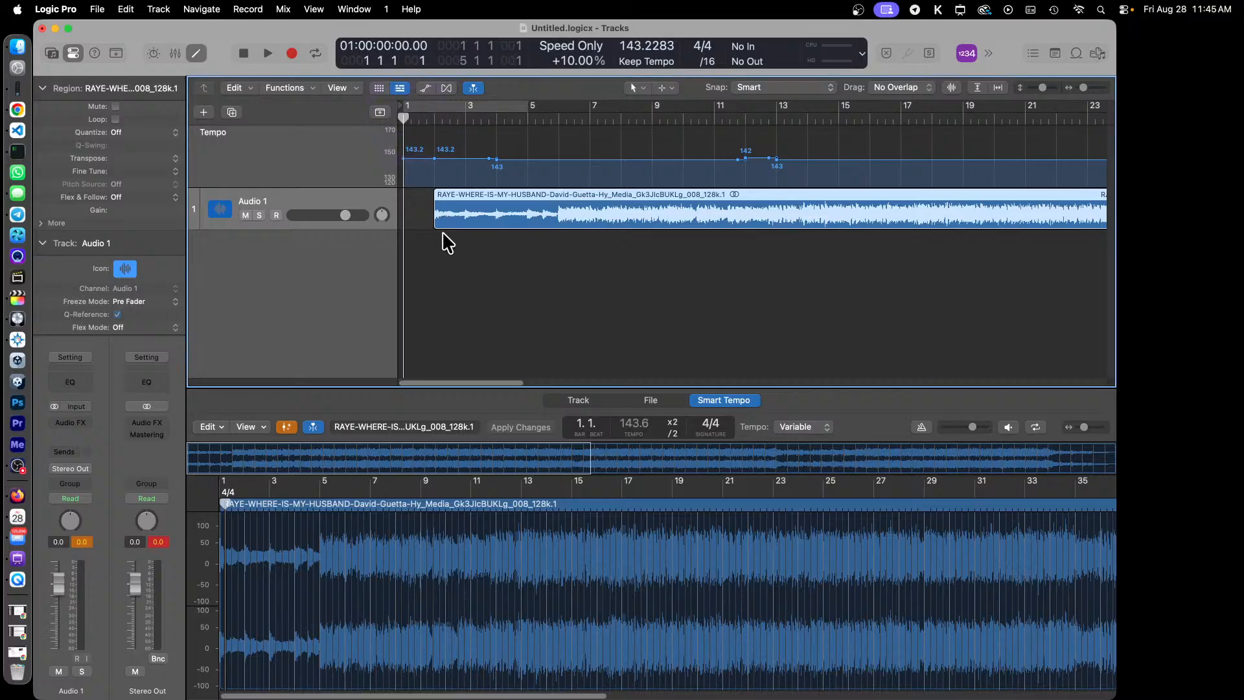
key(space)
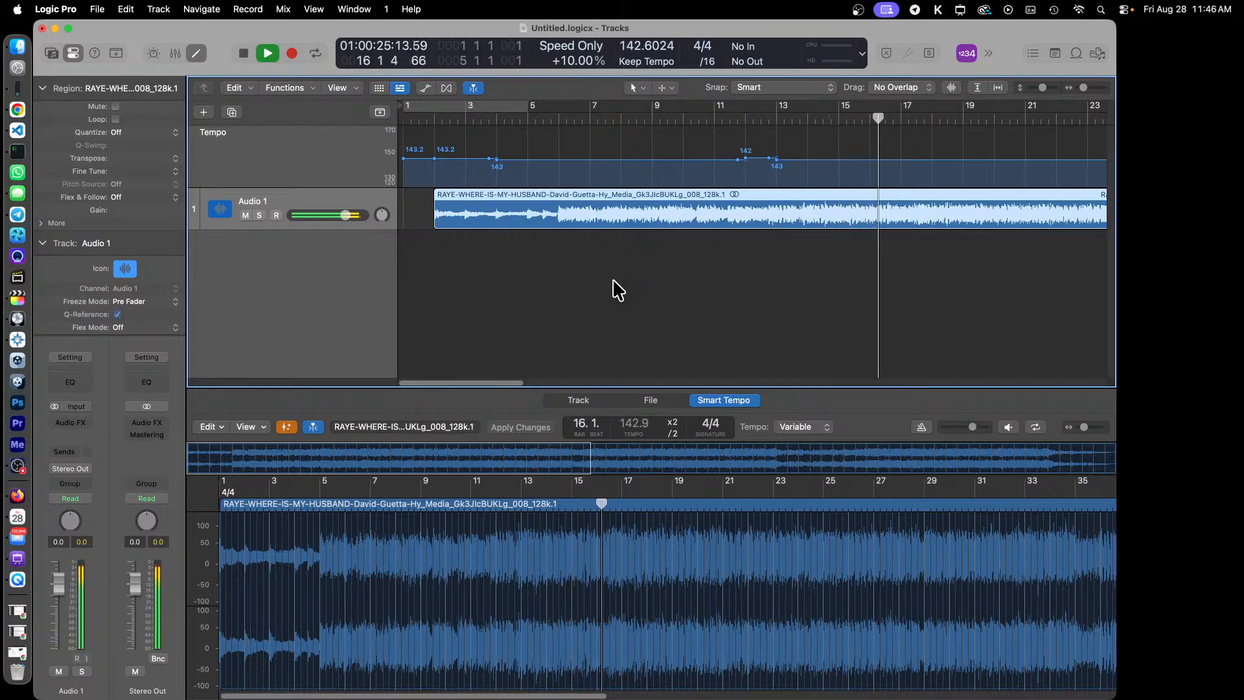
key(space)
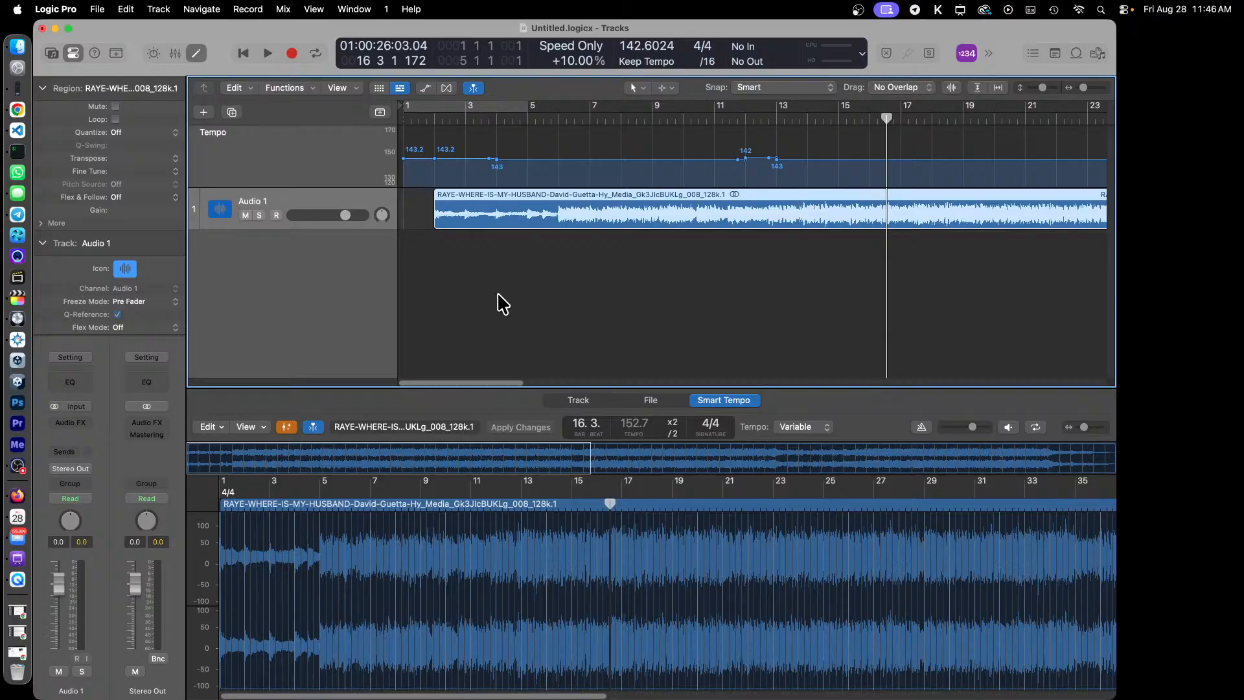
Step: Save the project as where-is-my-husband in the video360 folder
key(super+s)
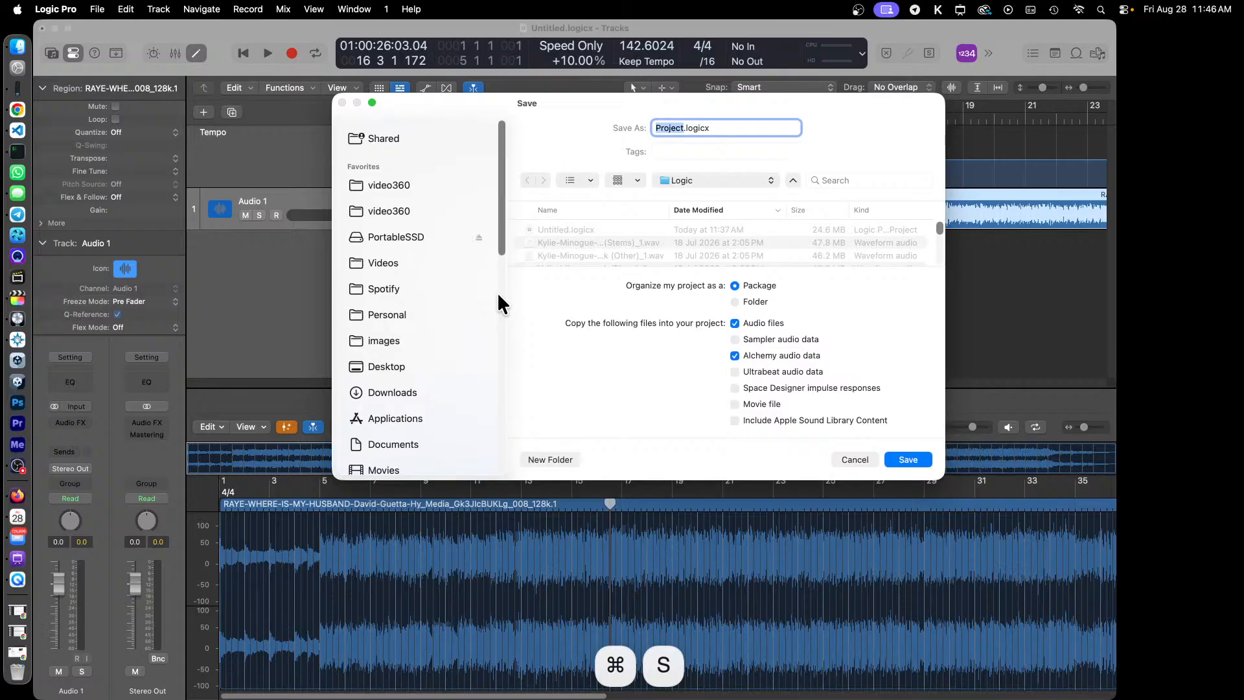
click(386, 186)
key(Right)
key(BackSpace)
key(BackSpace)
key(BackSpace)
key(BackSpace)
key(BackSpace)
key(BackSpace)
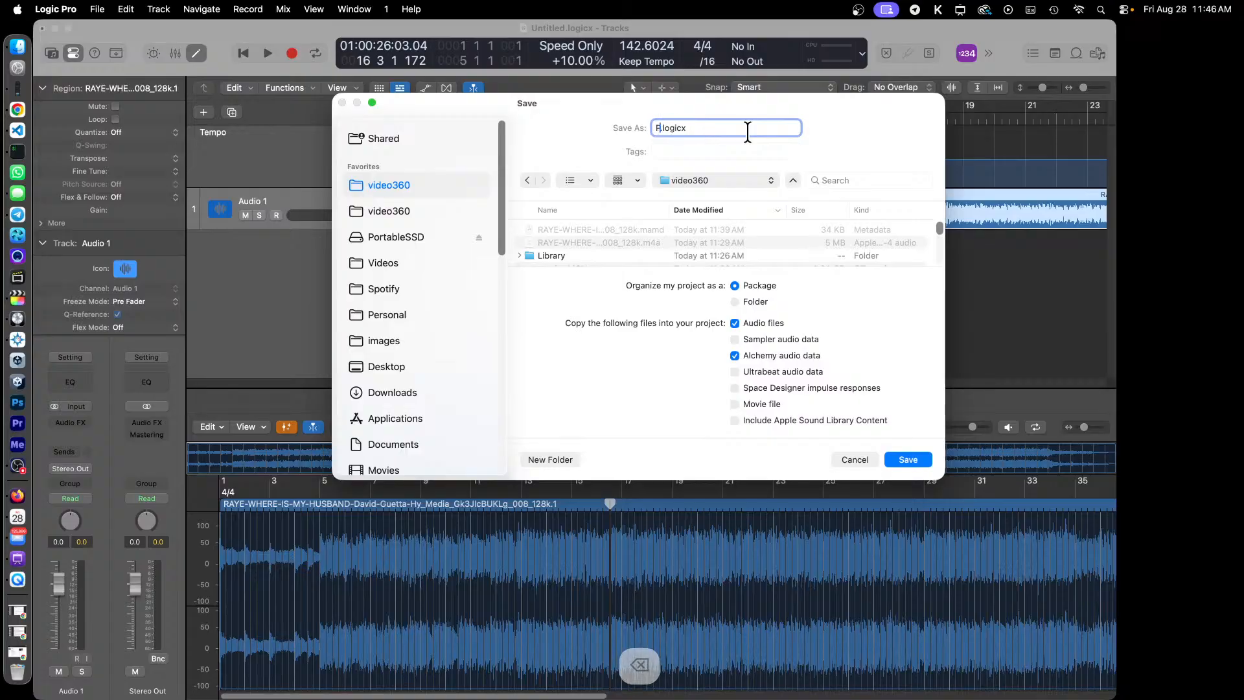
key(BackSpace)
text(where-)
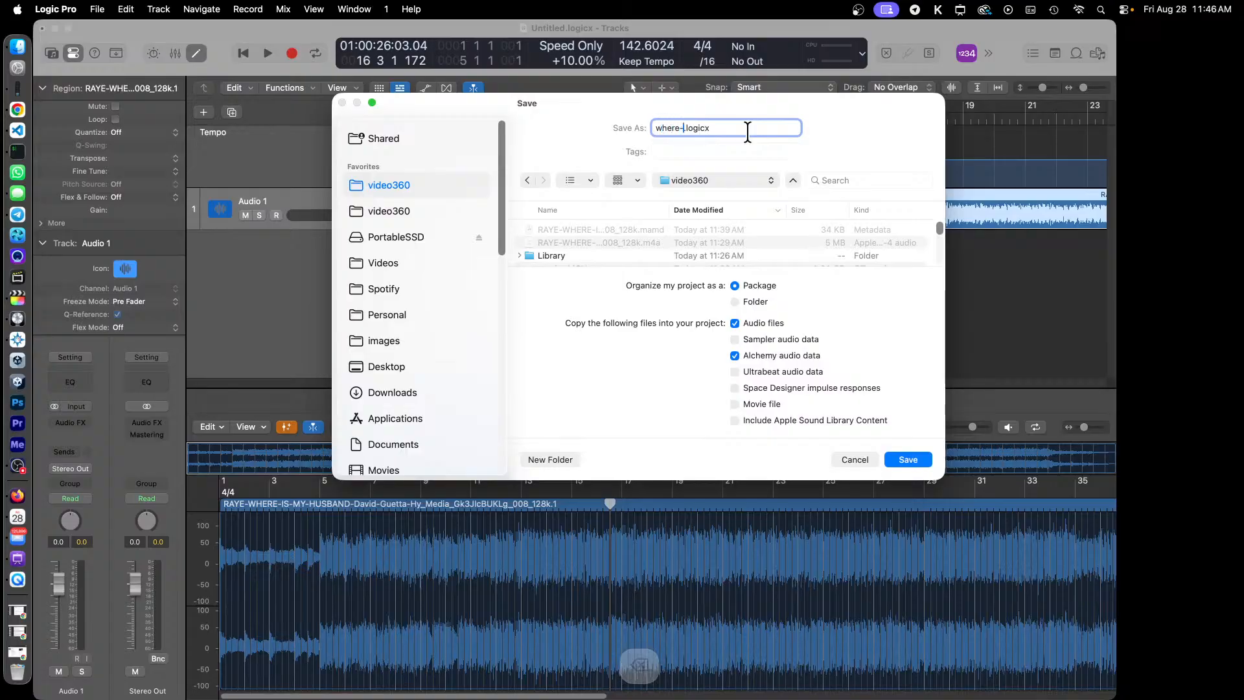
text(is-my-h)
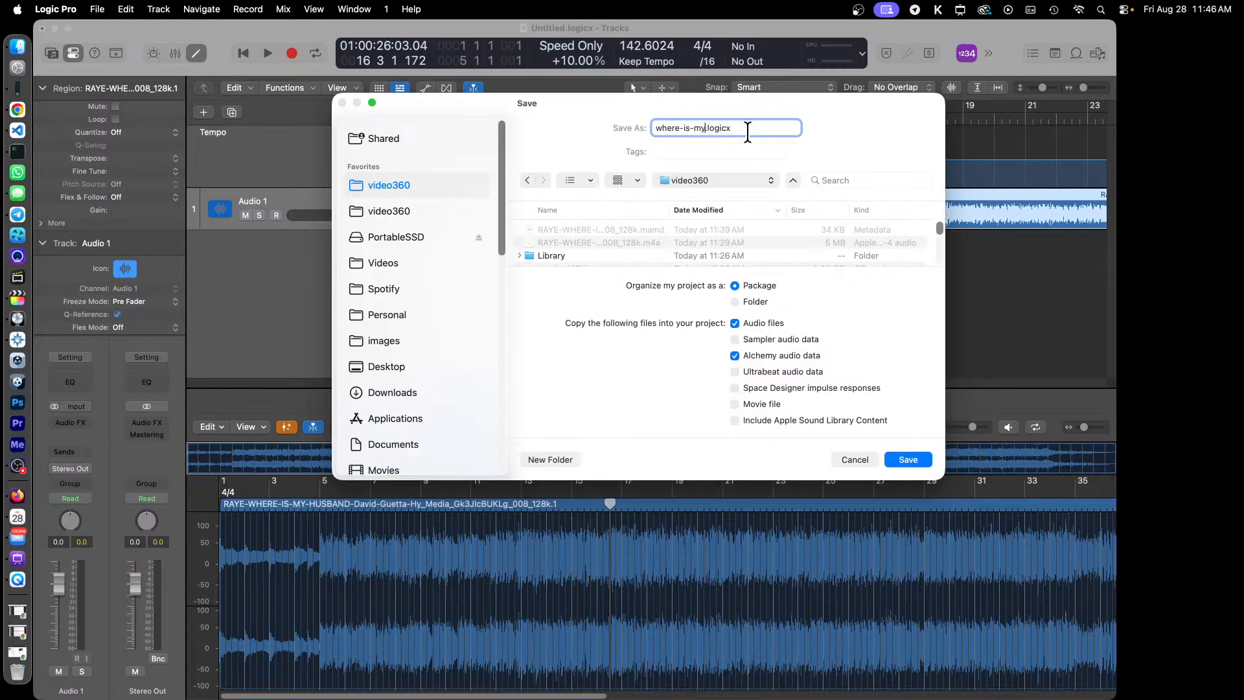
text(usband)
key(Return)
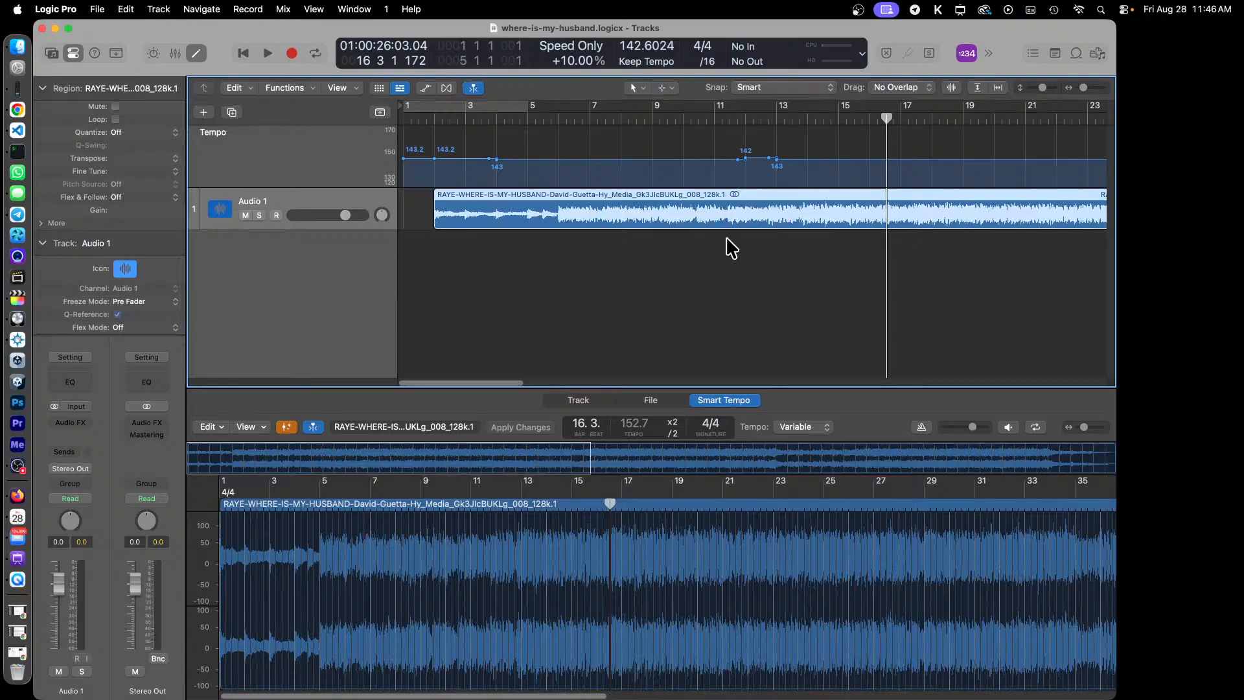
Step: Split the song region into vocals, drums, bass, guitar, piano and other stems with Stem Splitter
right_click(513, 214)
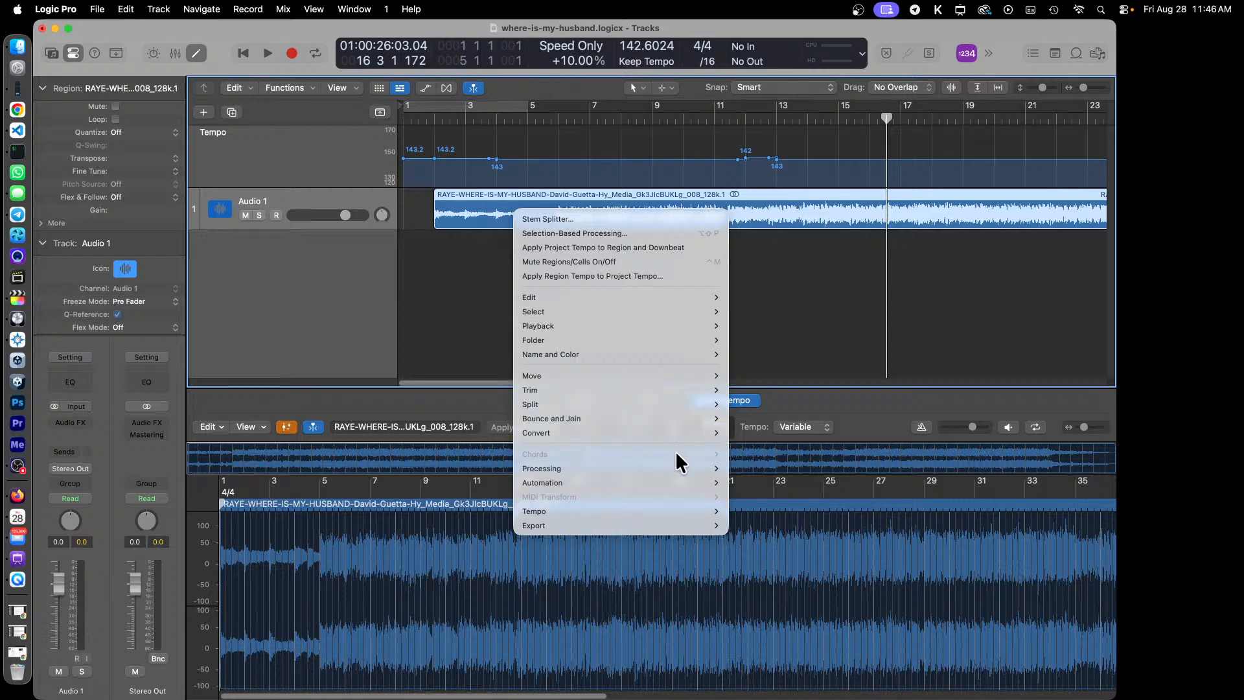
mouse_move(677, 468)
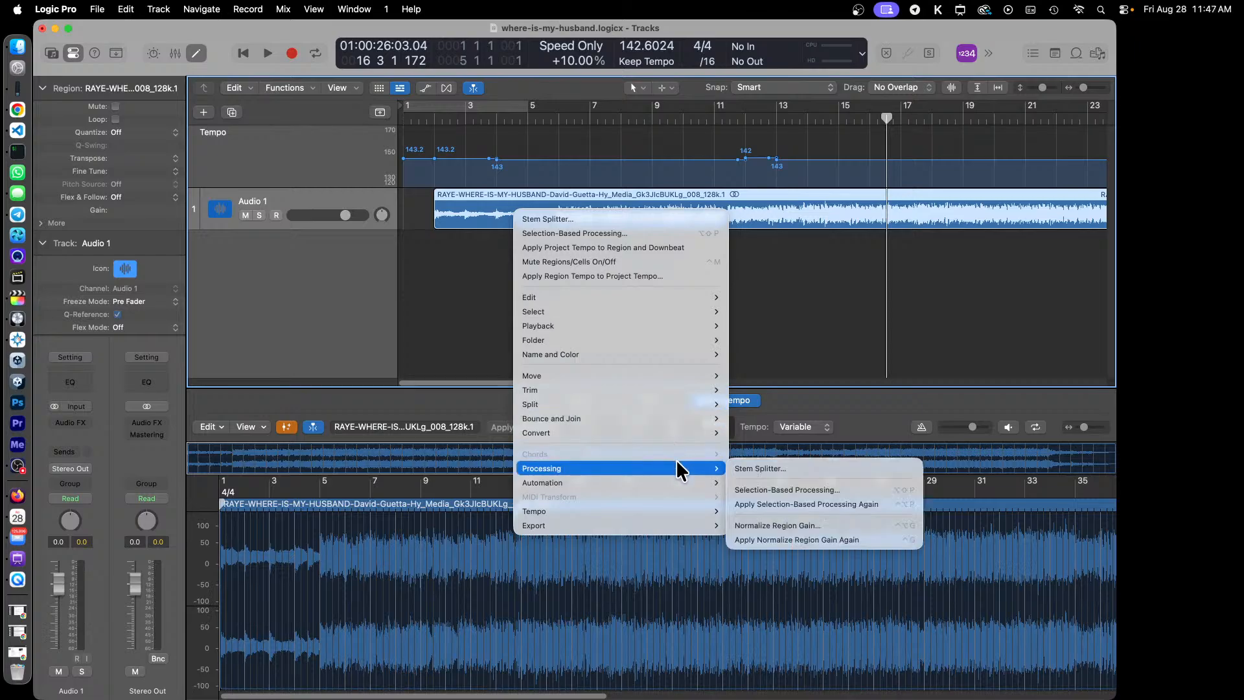
click(798, 469)
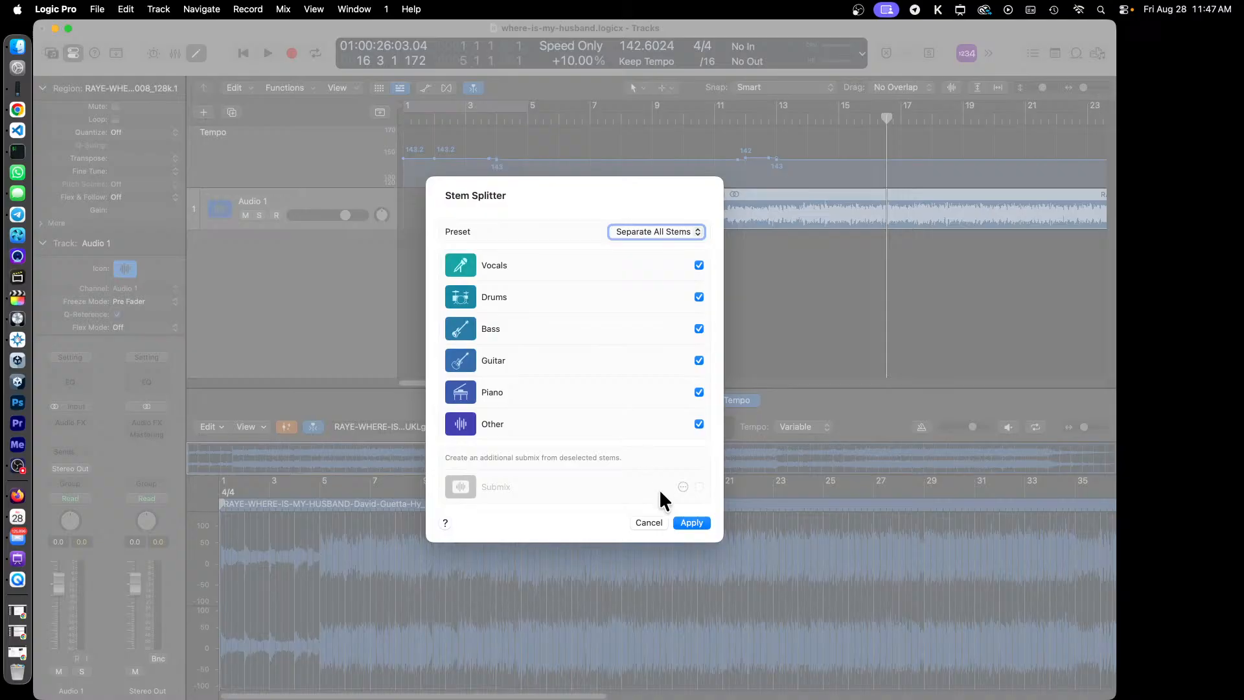
click(690, 522)
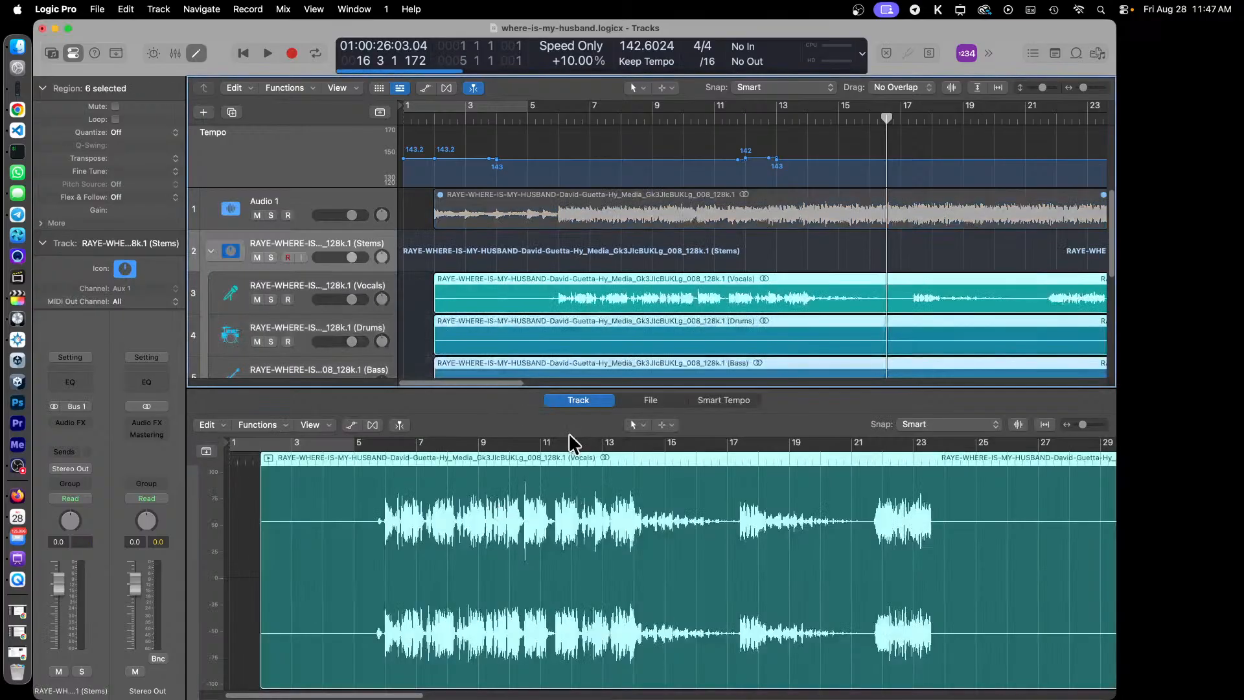
Step: Hide the audio editor to make room for all stem tracks, and play the project from the start of bar 1
click(313, 9)
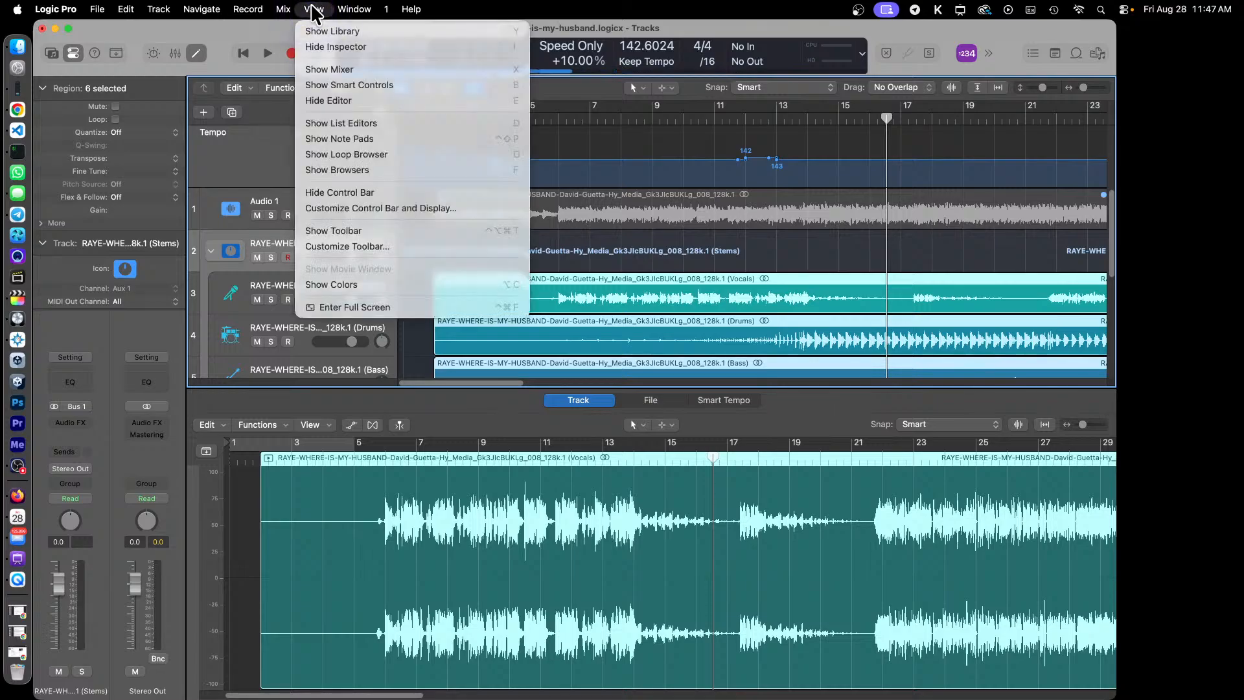
click(330, 100)
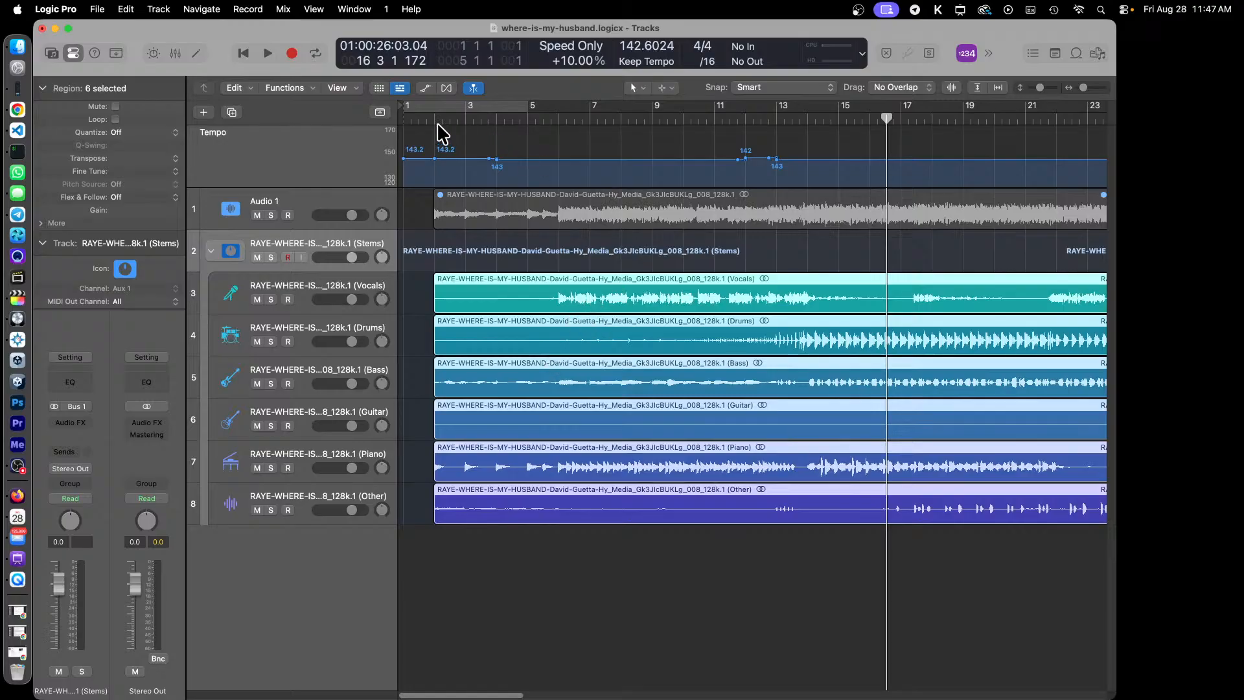
click(403, 122)
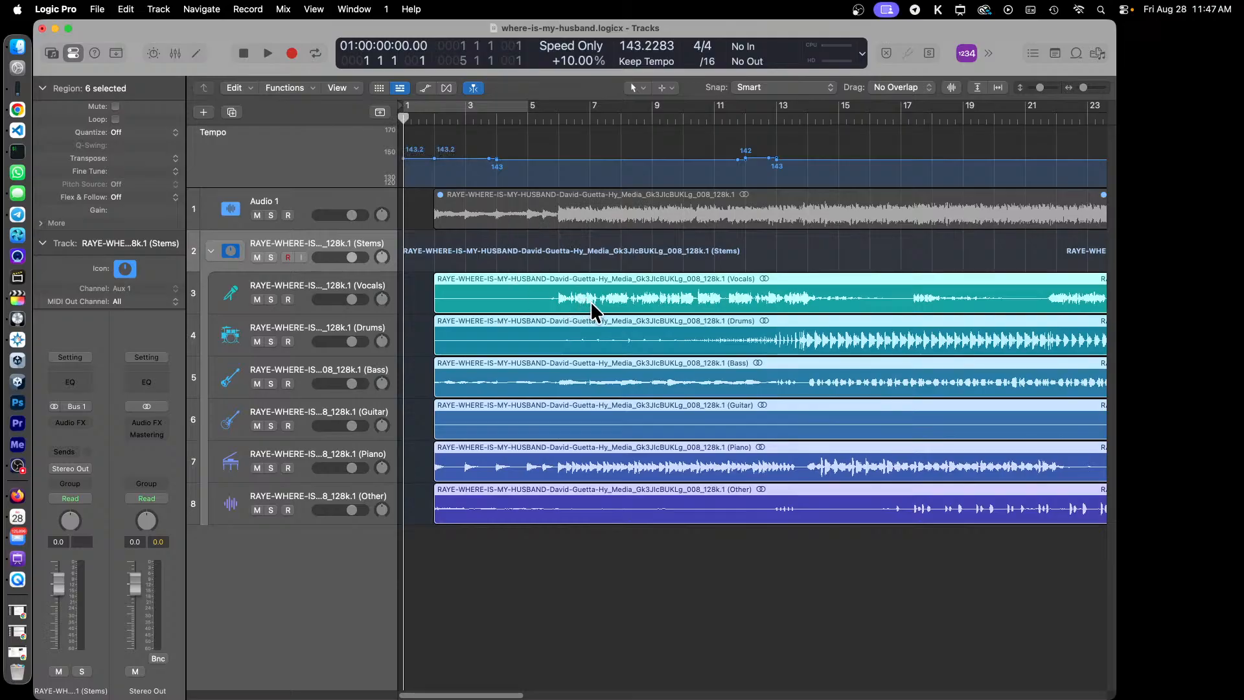
key(space)
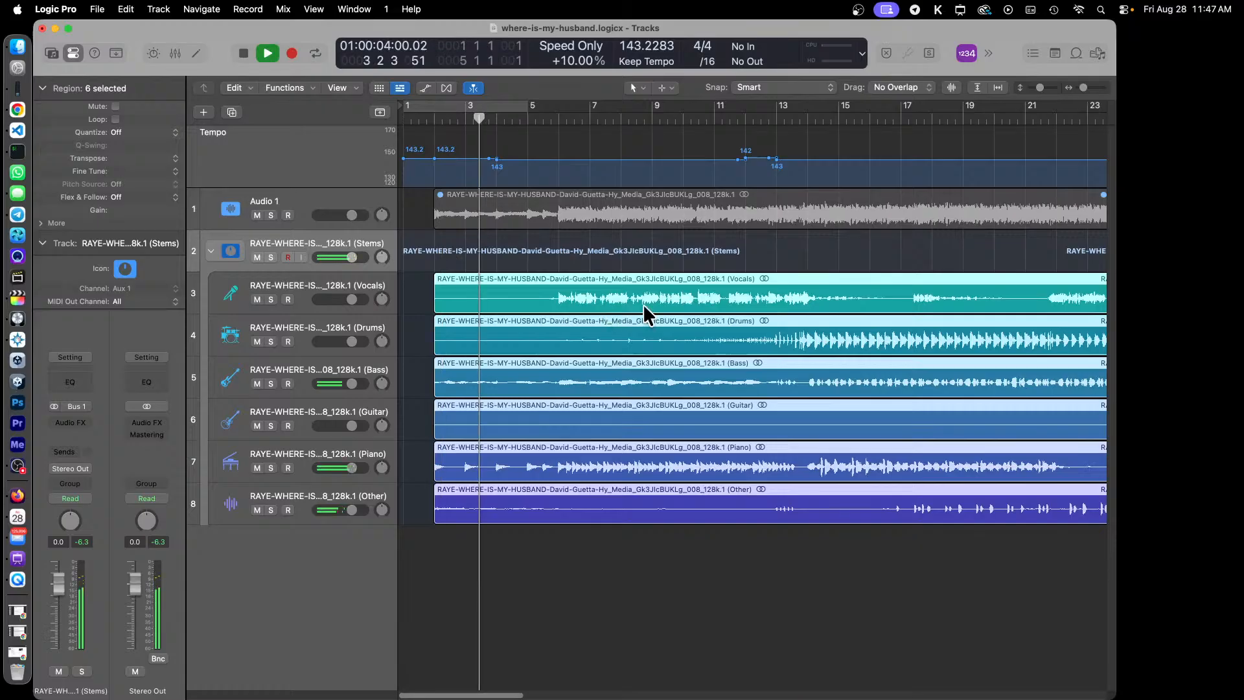
Step: Mute and unmute the Vocals stem twice during playback to compare the song with and without vocals
click(257, 299)
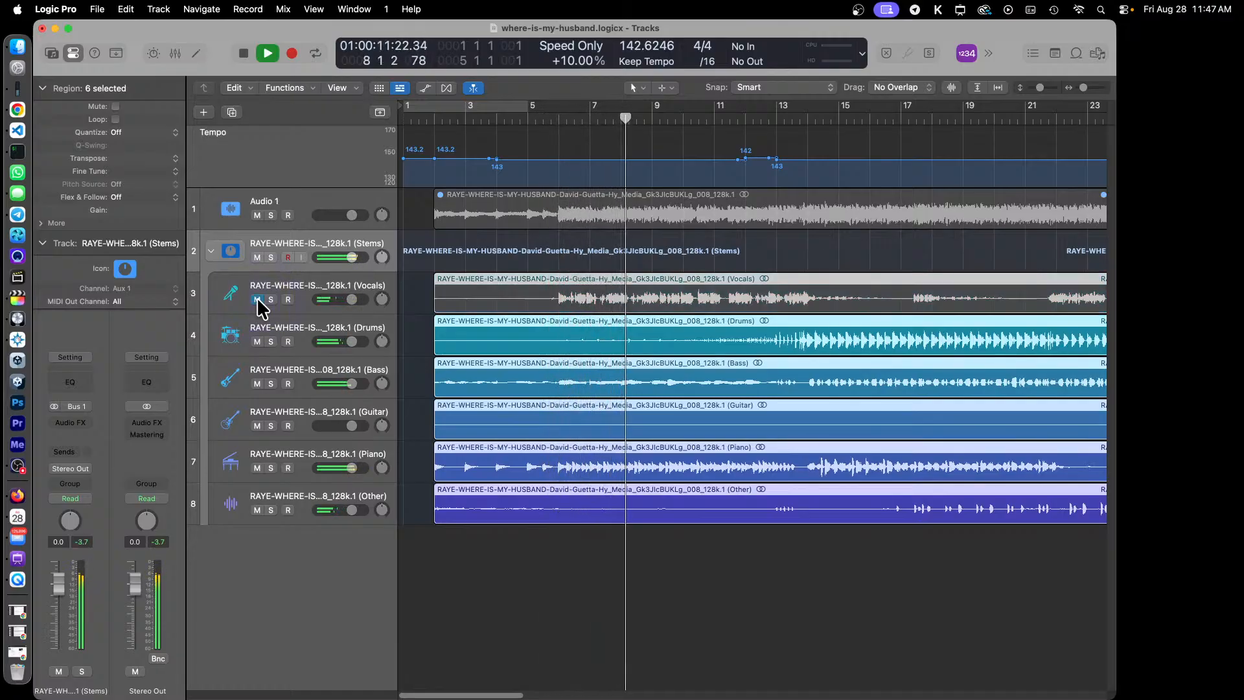
click(257, 299)
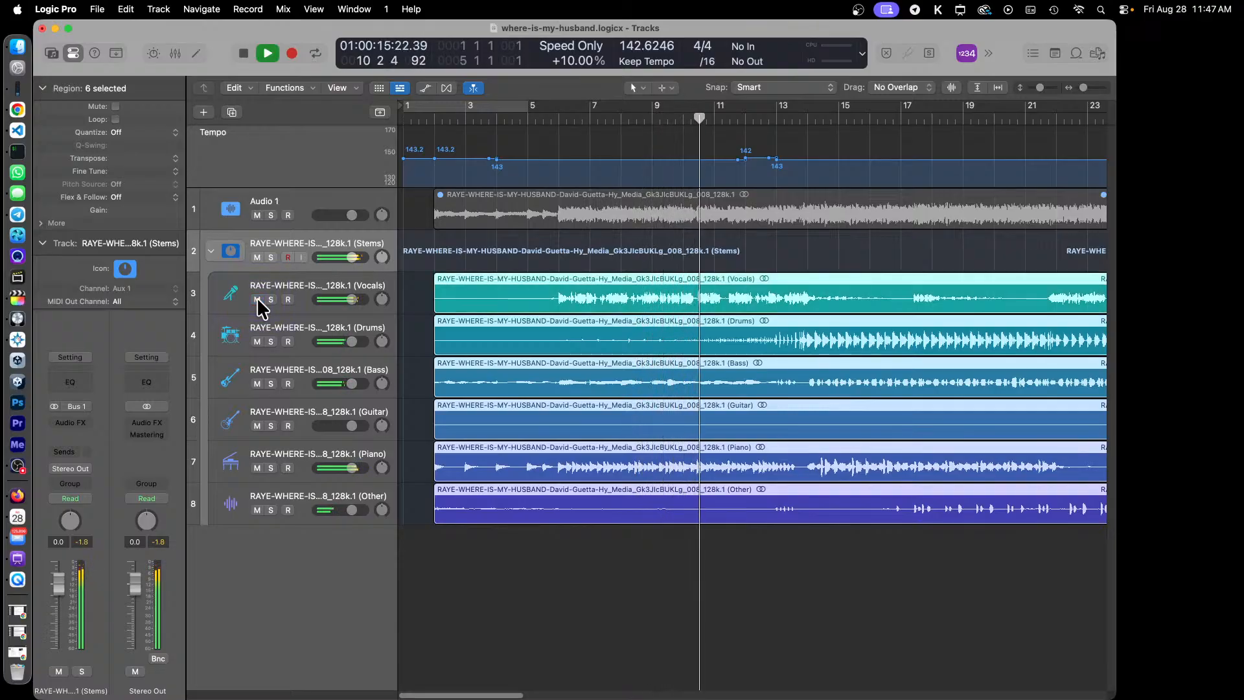
click(257, 299)
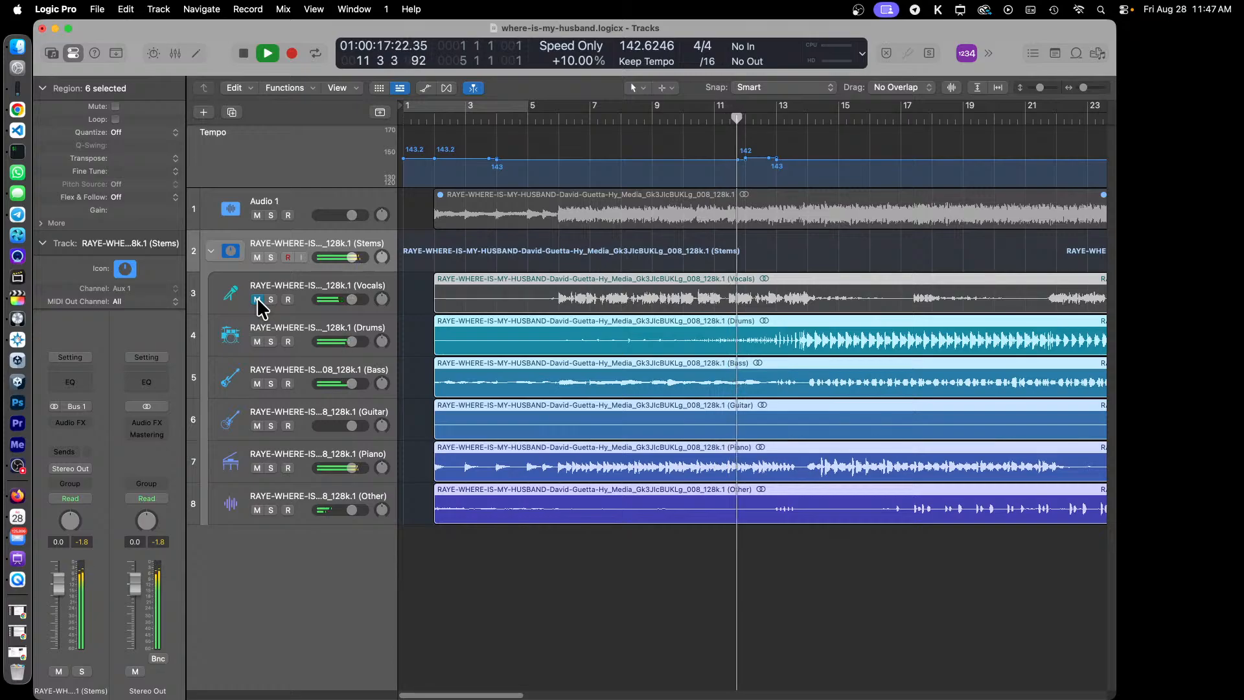
click(257, 299)
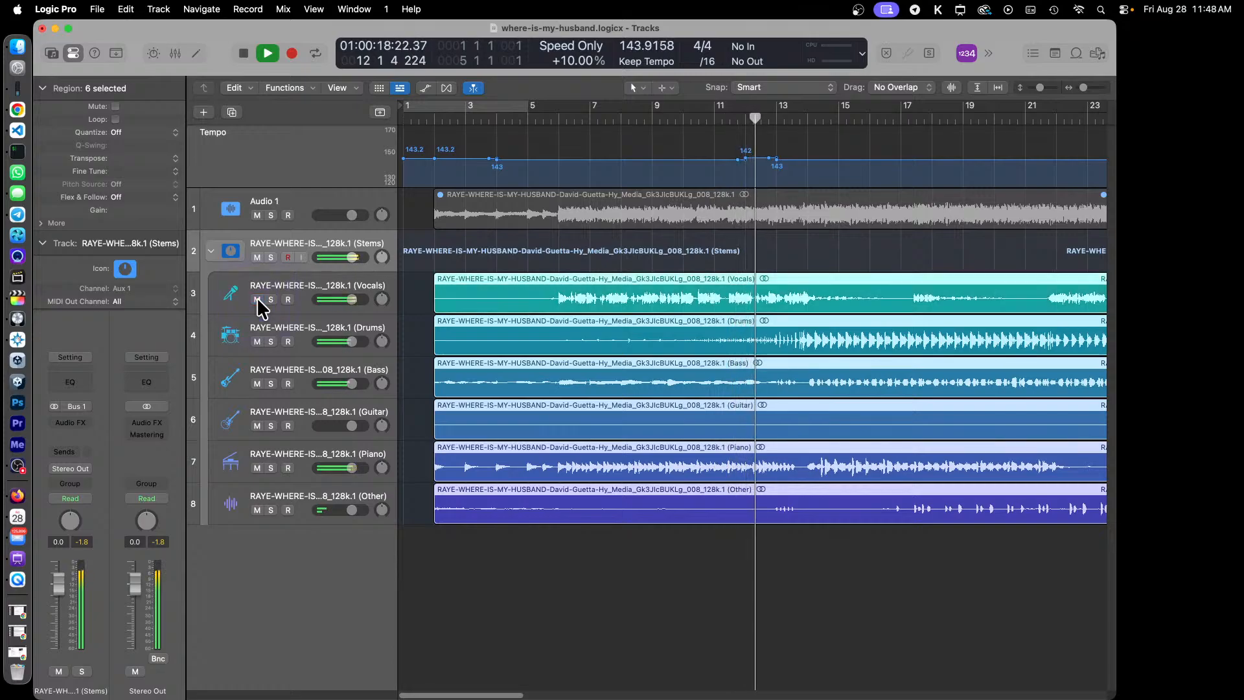
Step: Mute and unmute the Drums, Bass, Piano and Other stems one after another to hear their contribution, and stop playback
click(257, 341)
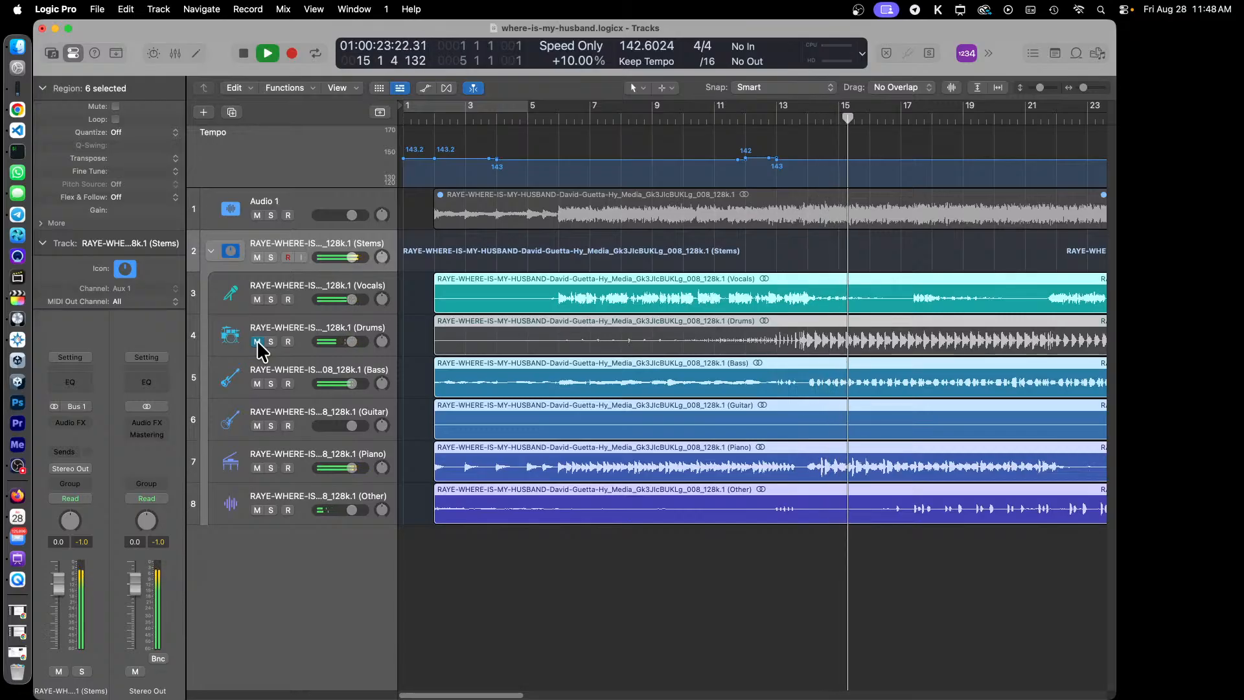
click(257, 341)
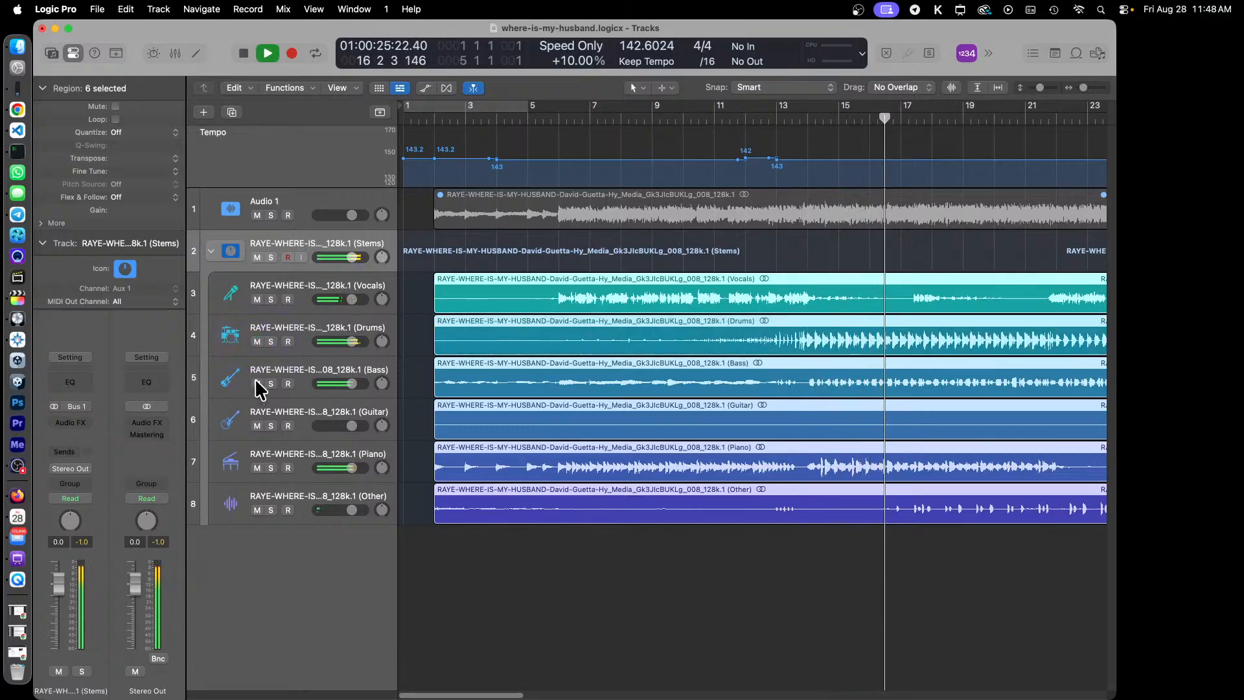
click(257, 384)
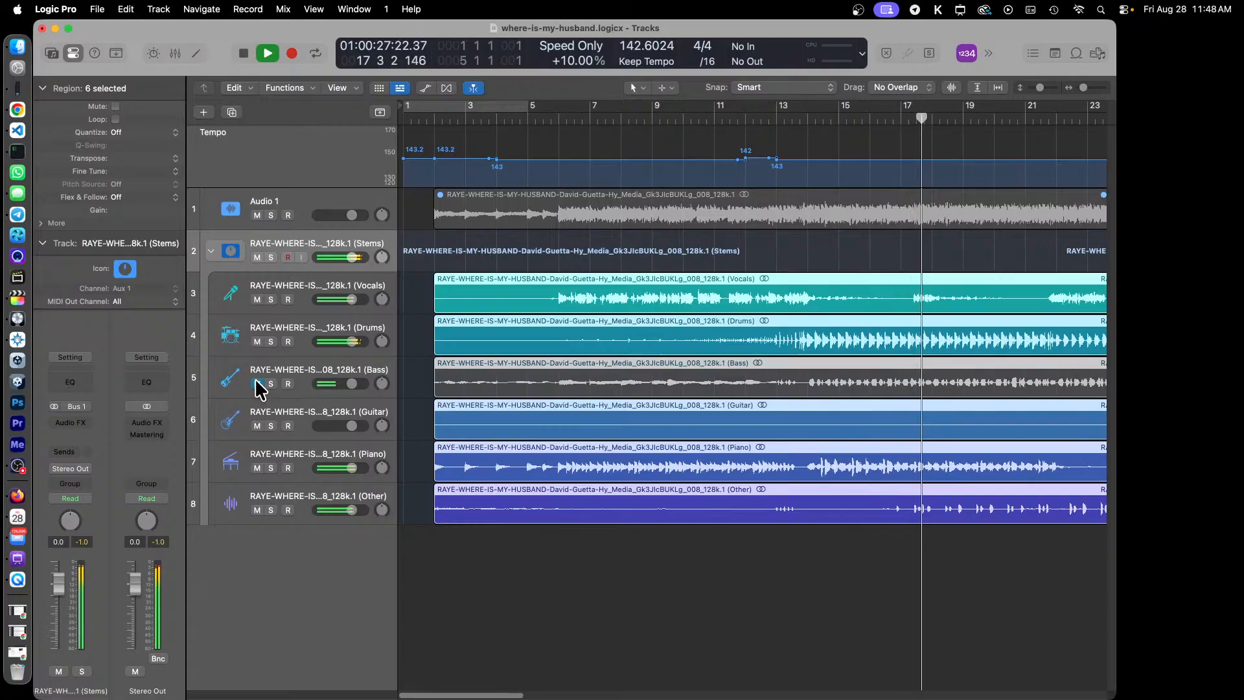
click(257, 383)
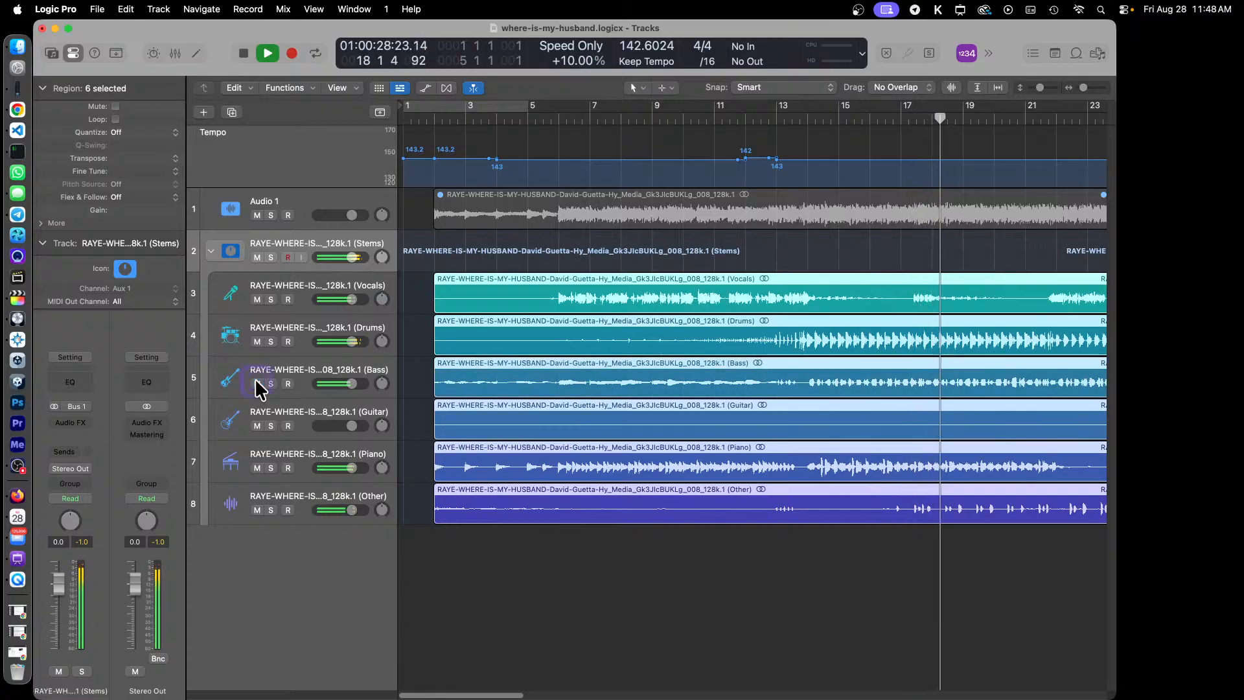
click(257, 467)
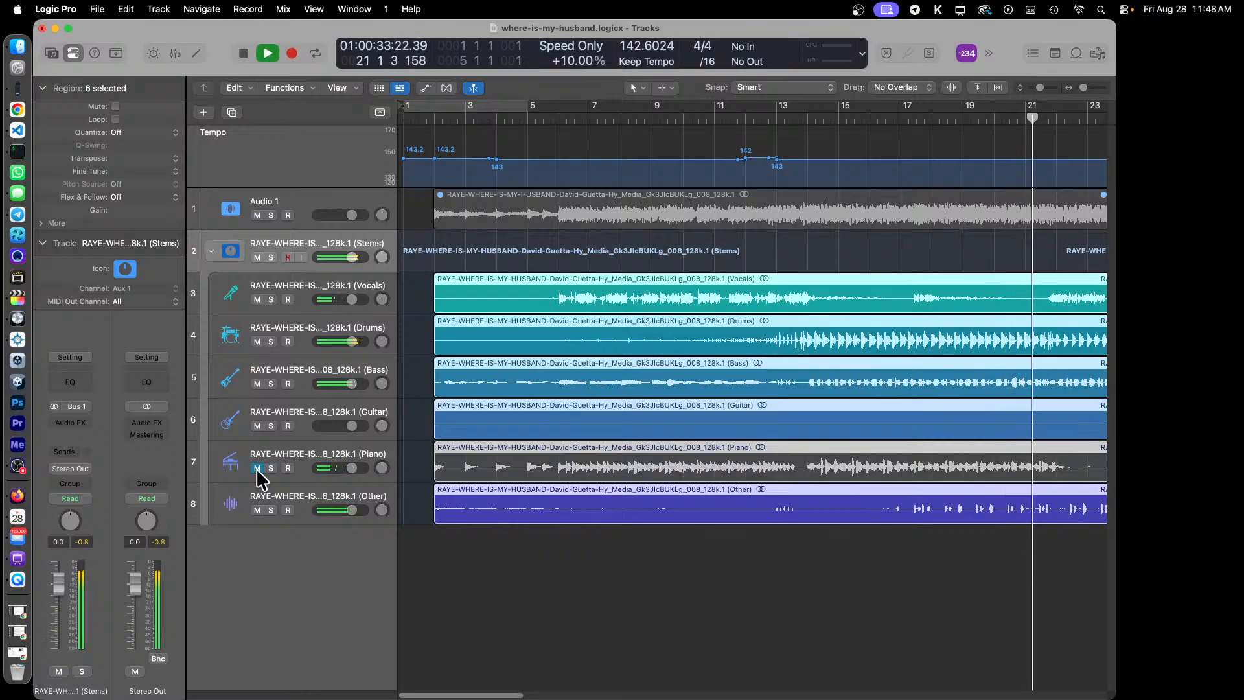
click(257, 468)
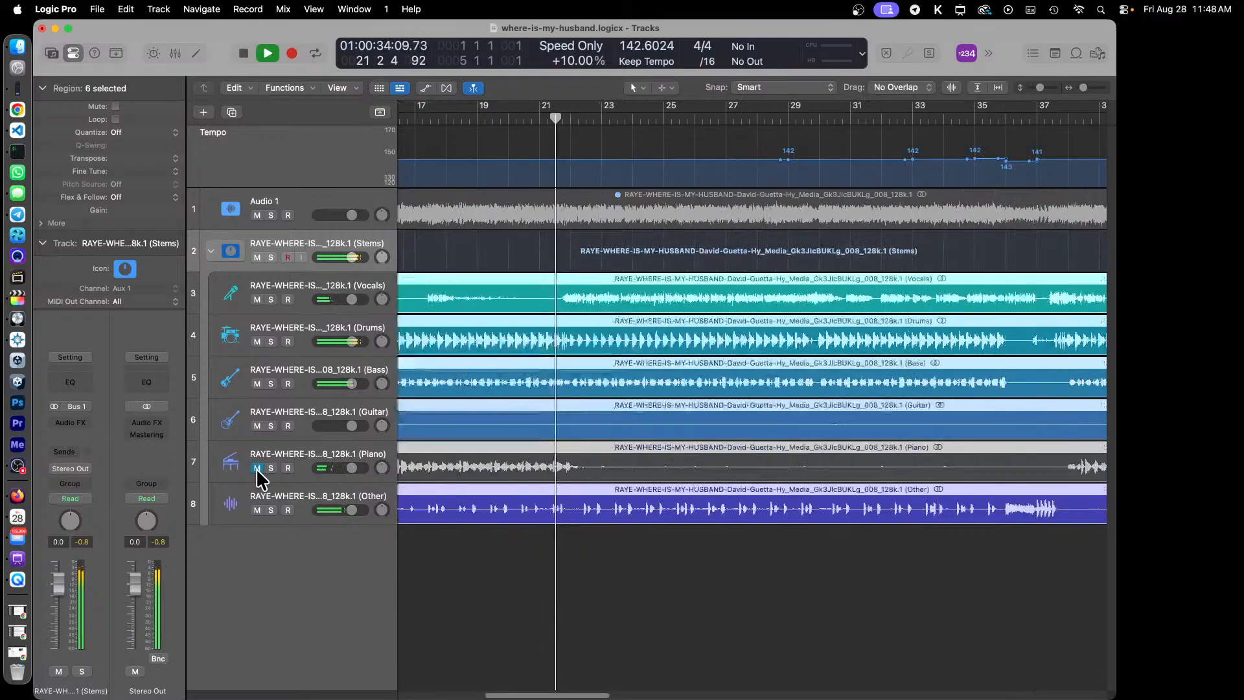
click(256, 509)
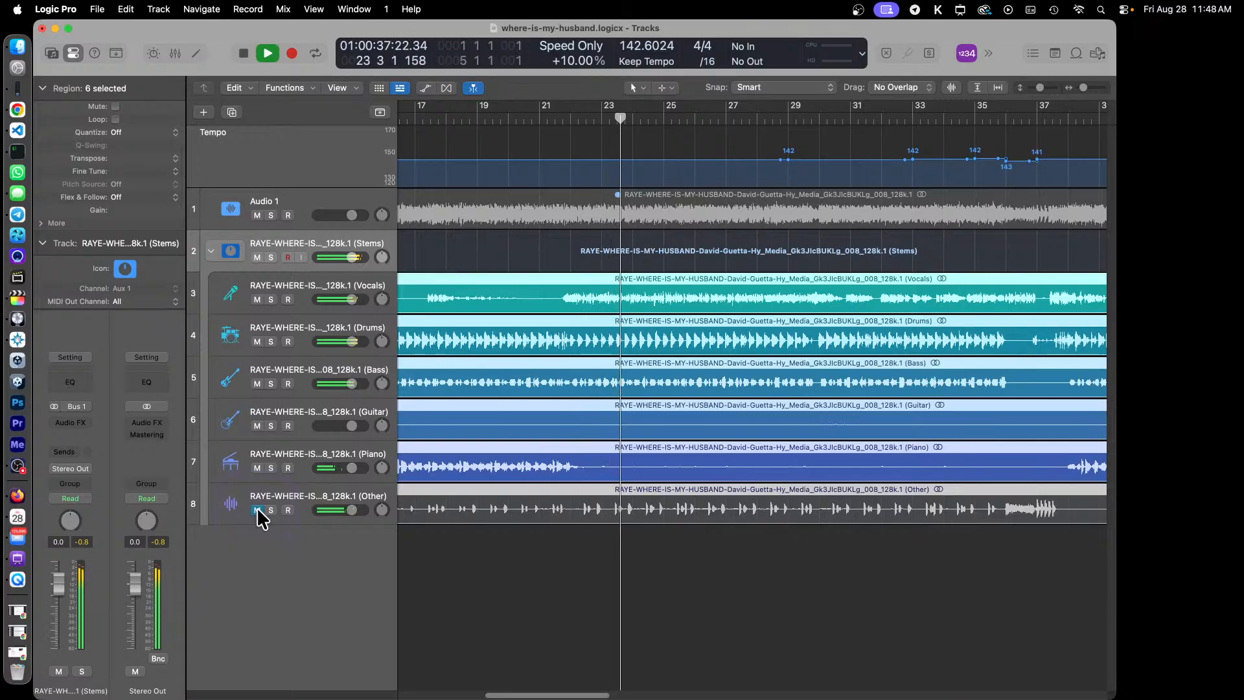
click(257, 510)
key(space)
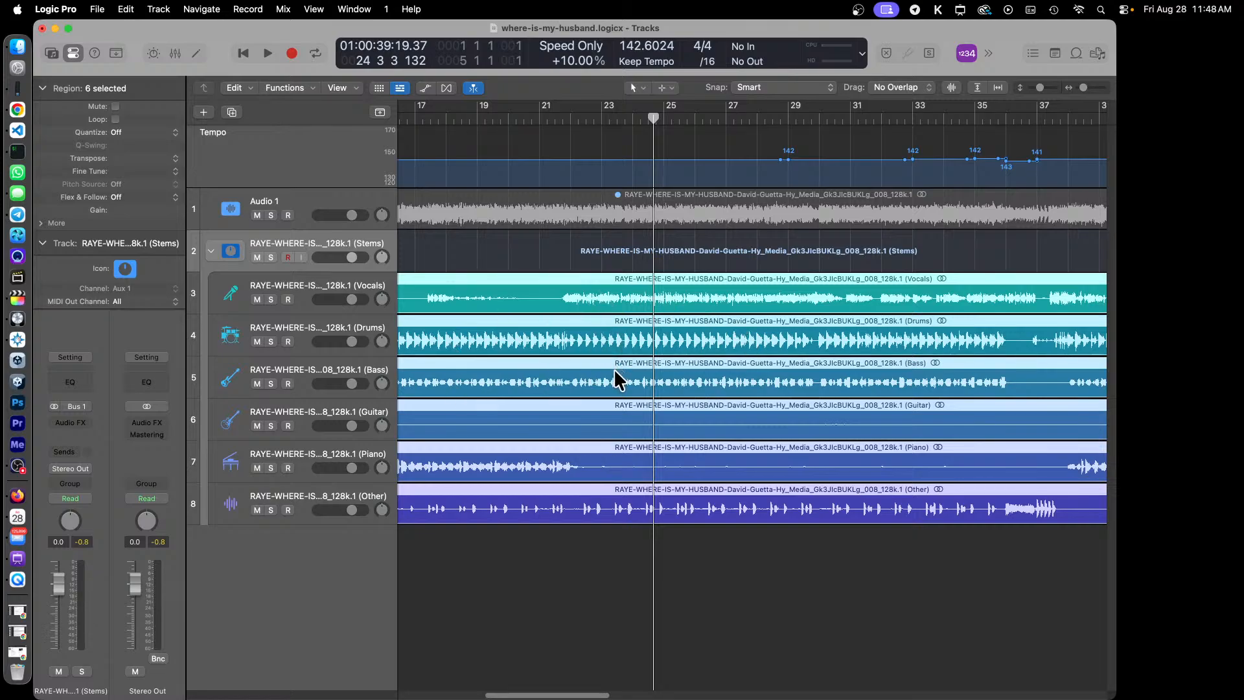
Step: Select all six stem regions and set up their export as a single audio file into the video360 folder
drag(525, 609, 601, 291)
click(97, 10)
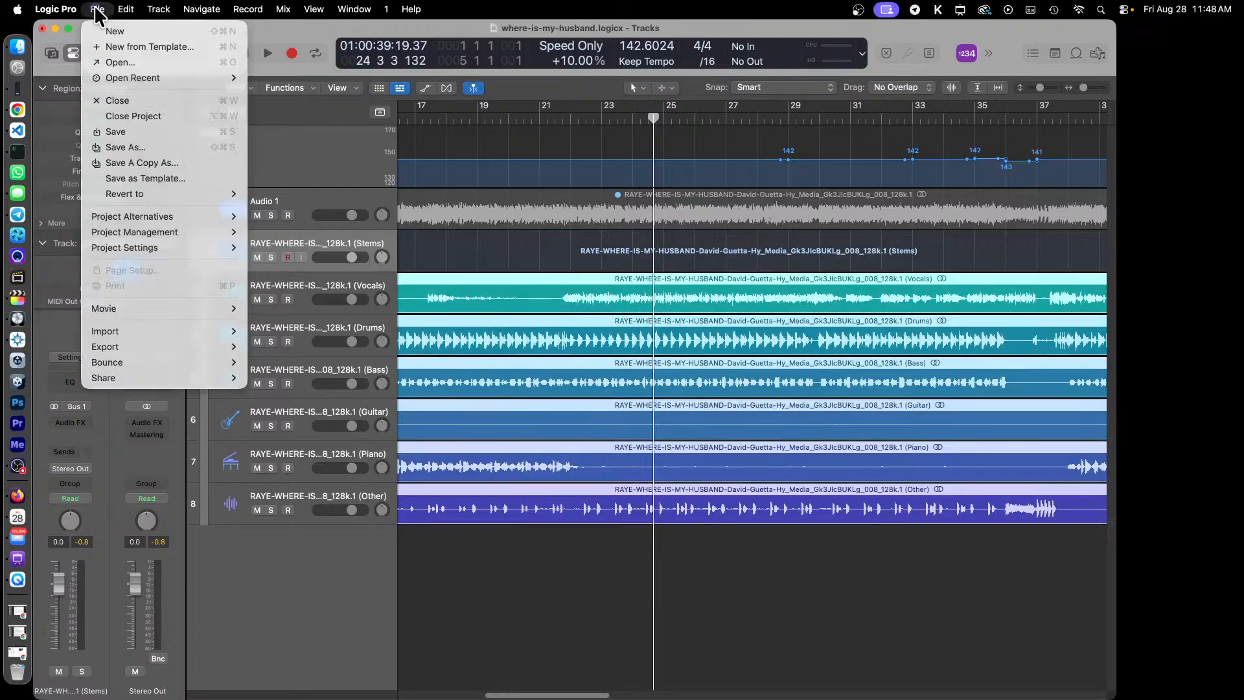
mouse_move(212, 350)
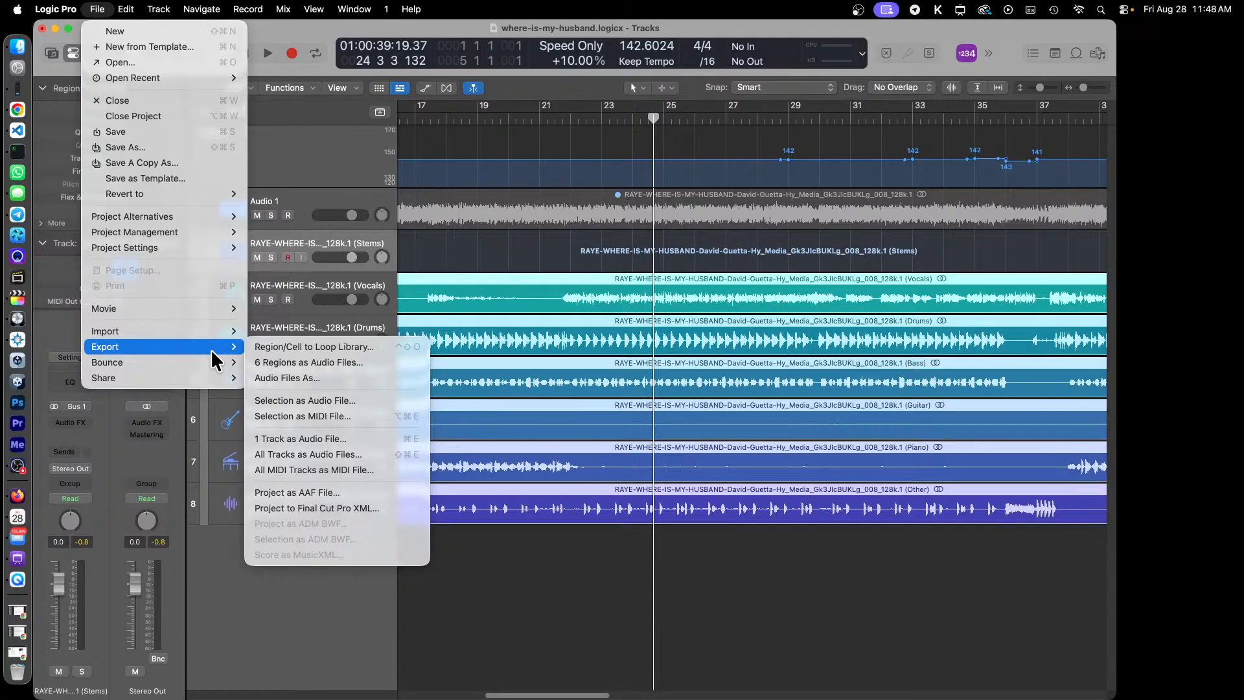
click(375, 399)
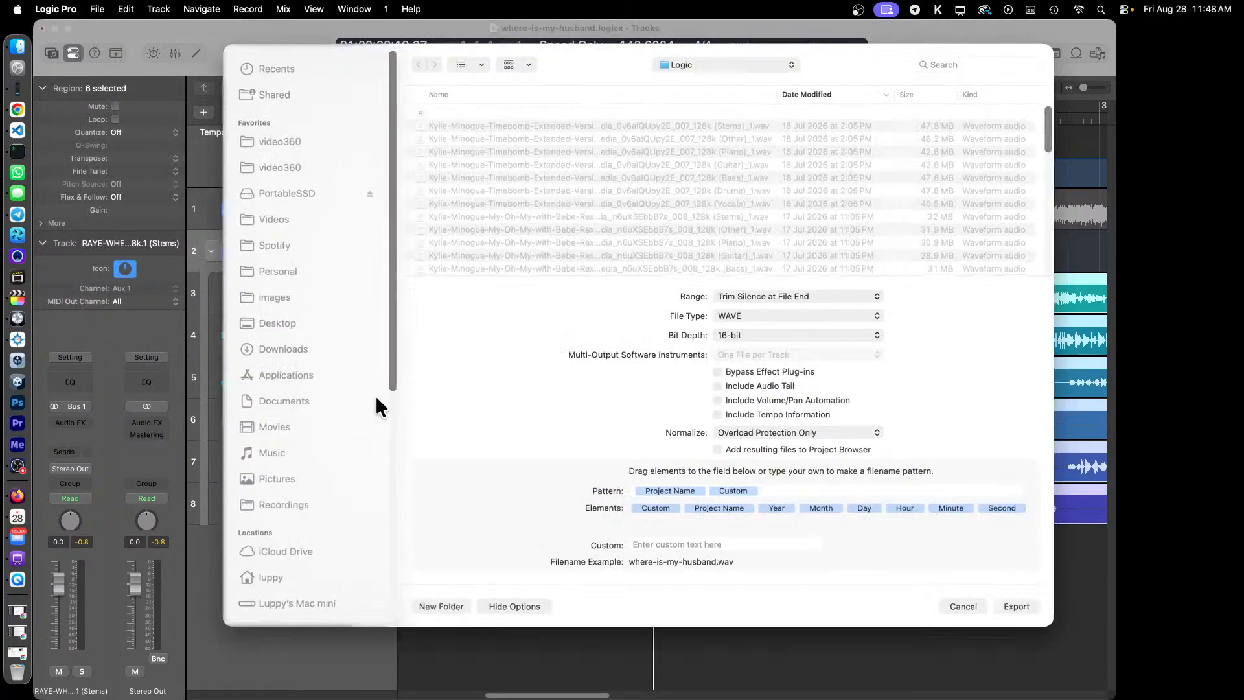
click(281, 140)
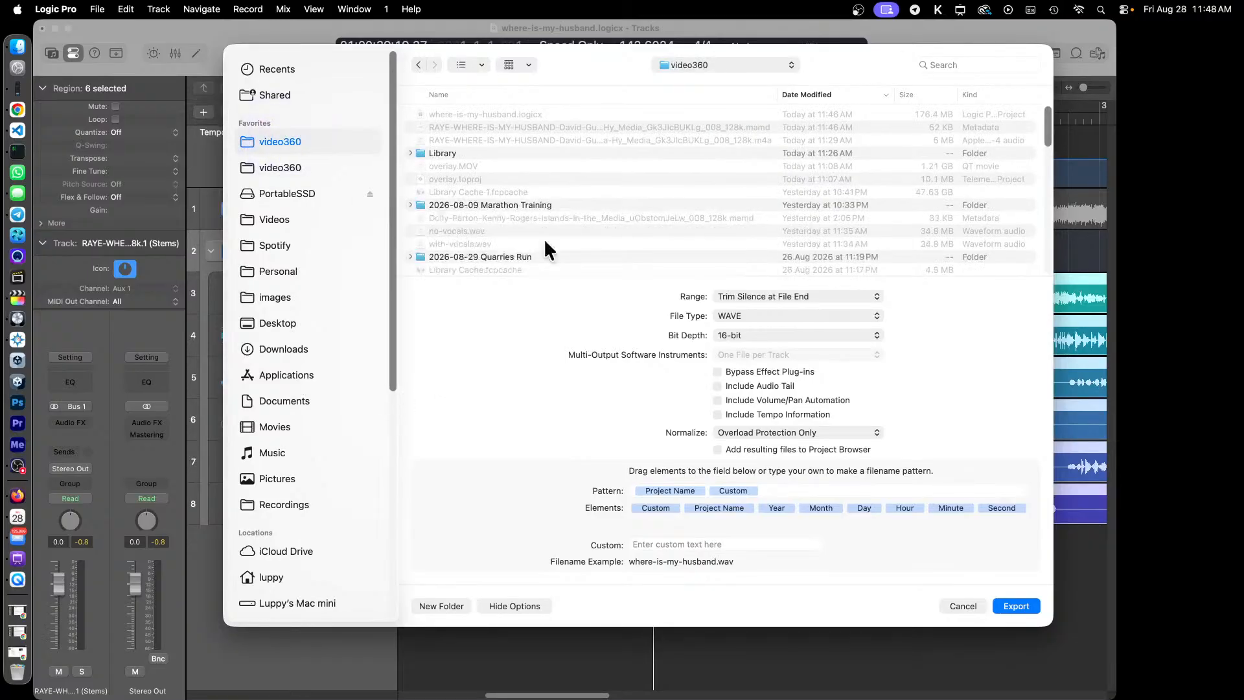
Step: Export the selection as a 16-bit WAVE file with its range extended to the project end and tempo information included
click(858, 301)
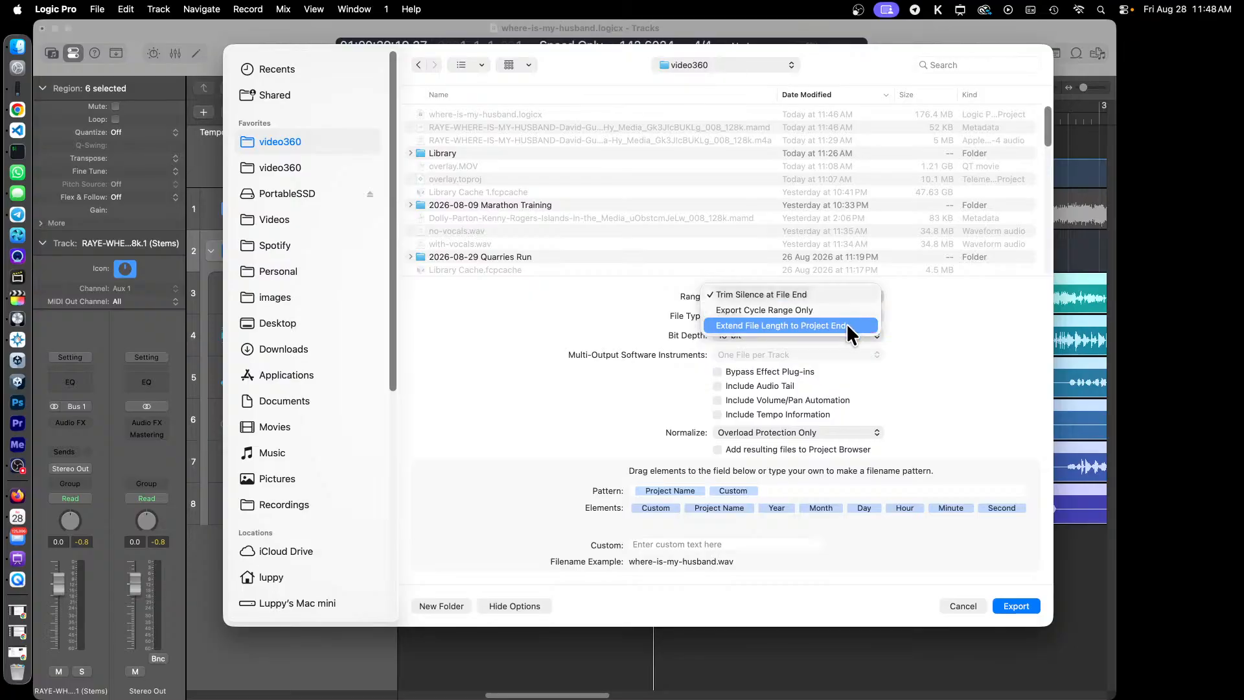
click(846, 325)
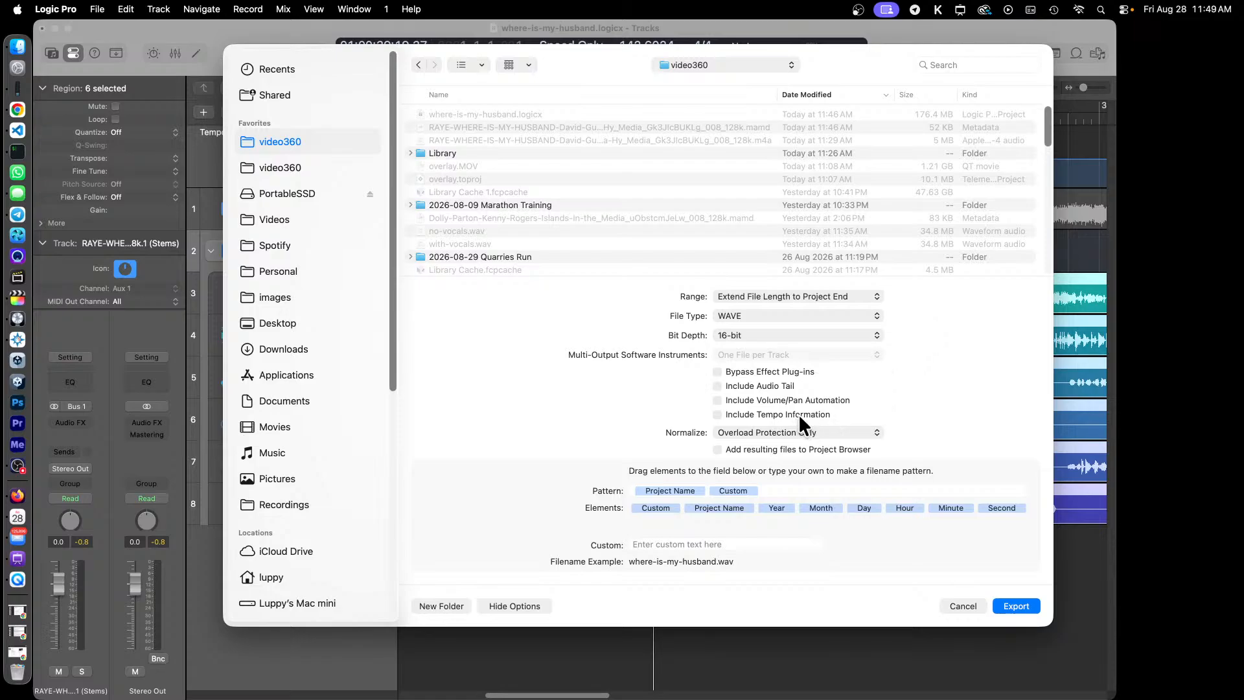
click(717, 414)
click(1015, 605)
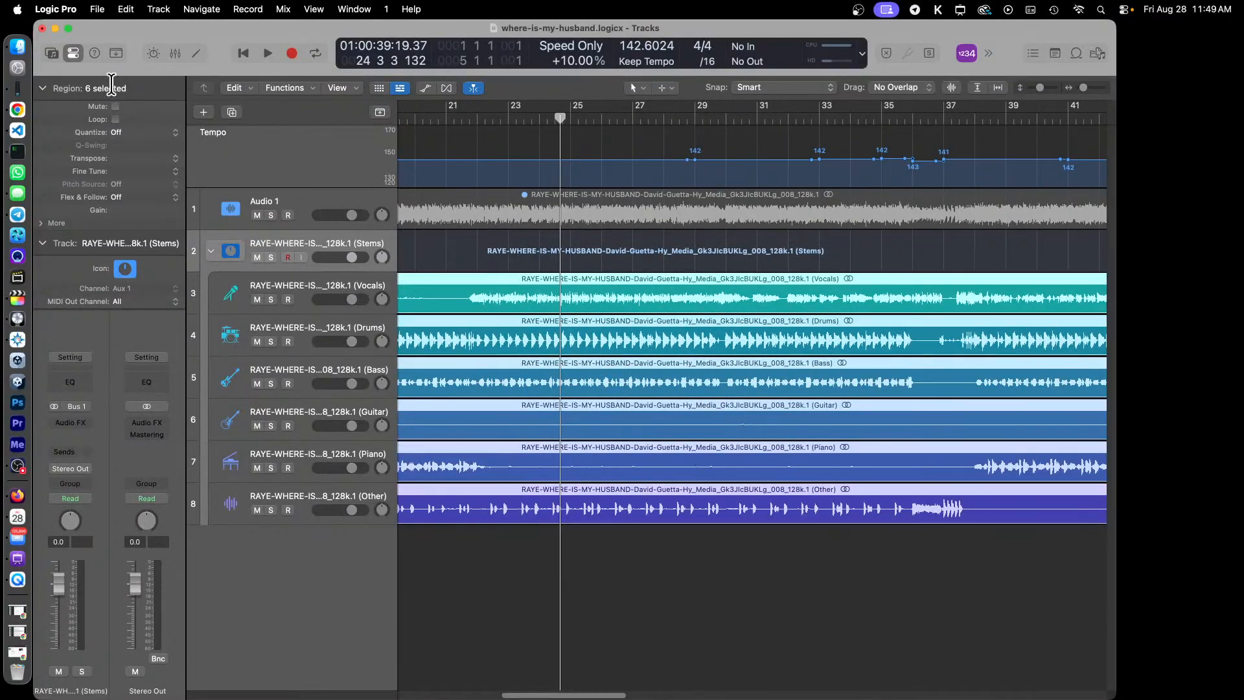
Step: In Finder, rename the exported where-is-my-husband.wav in the video360 folder to where-is-my-husband-with-vocal.wav
click(15, 47)
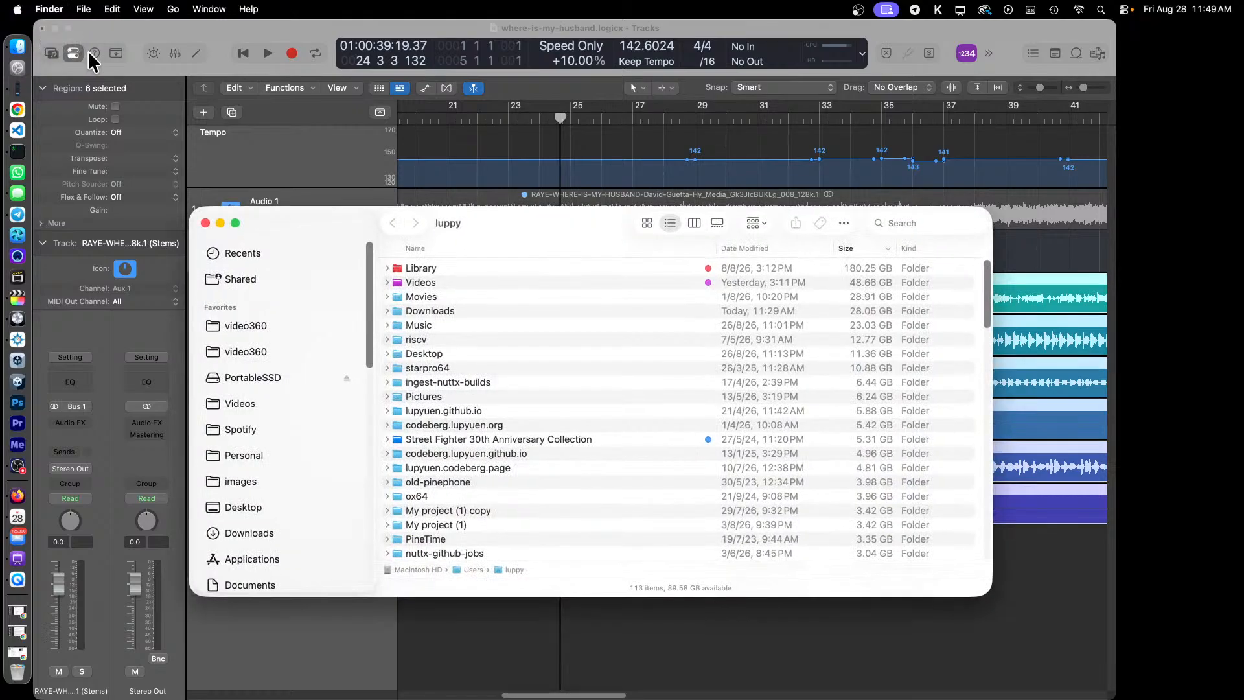
click(233, 325)
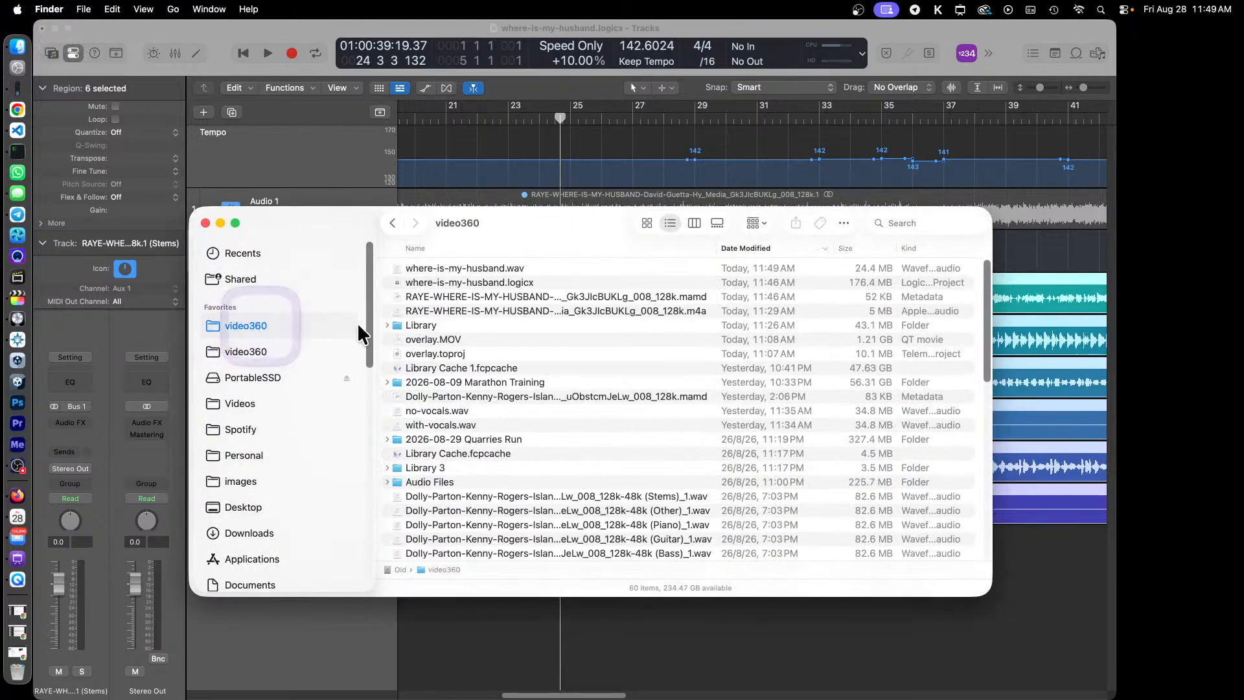
click(499, 268)
right_click(495, 266)
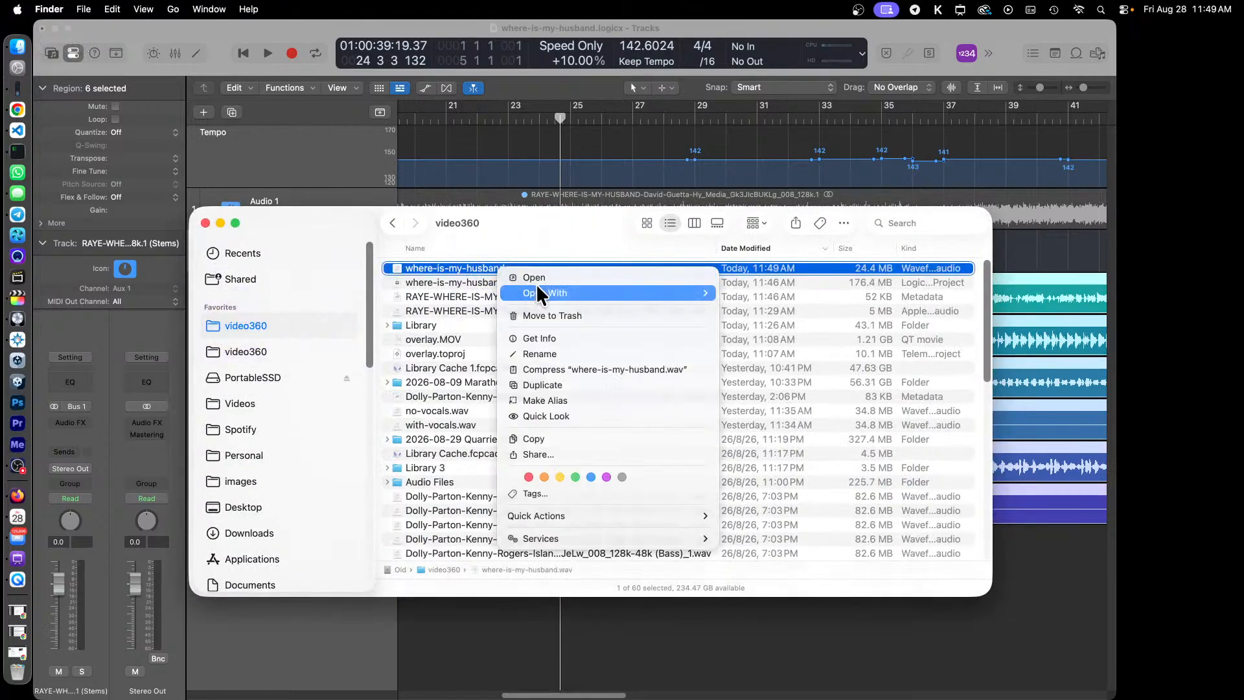
click(557, 353)
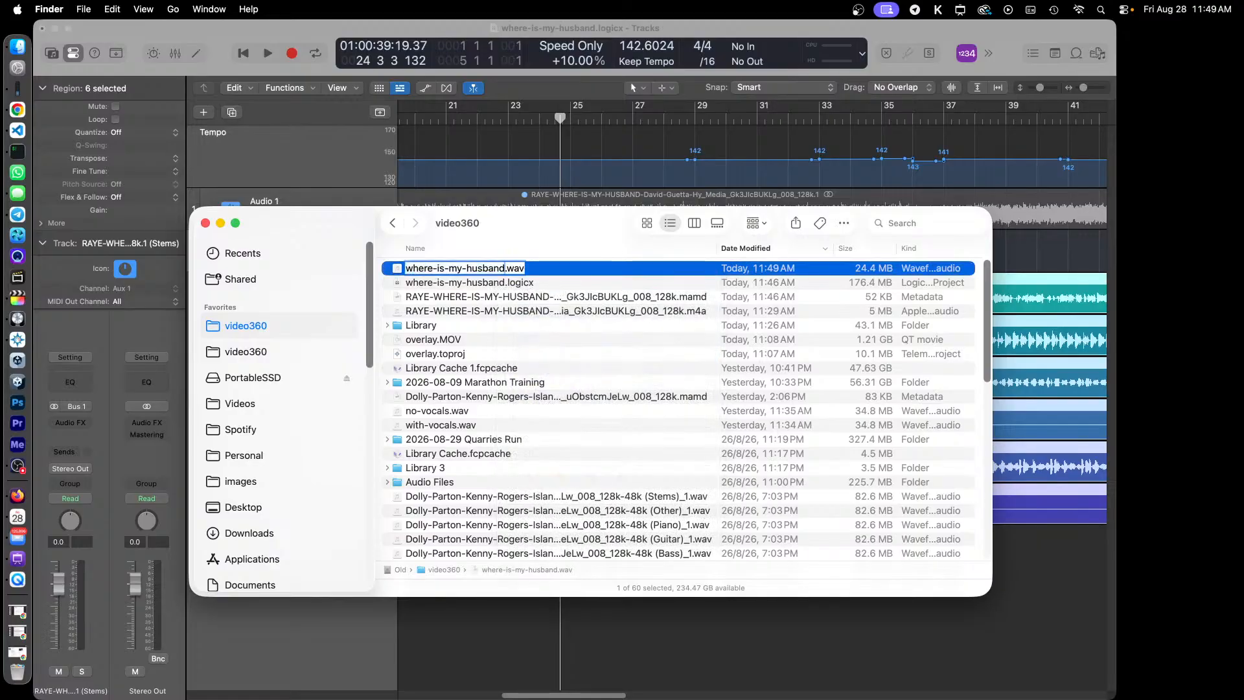
text(-with-)
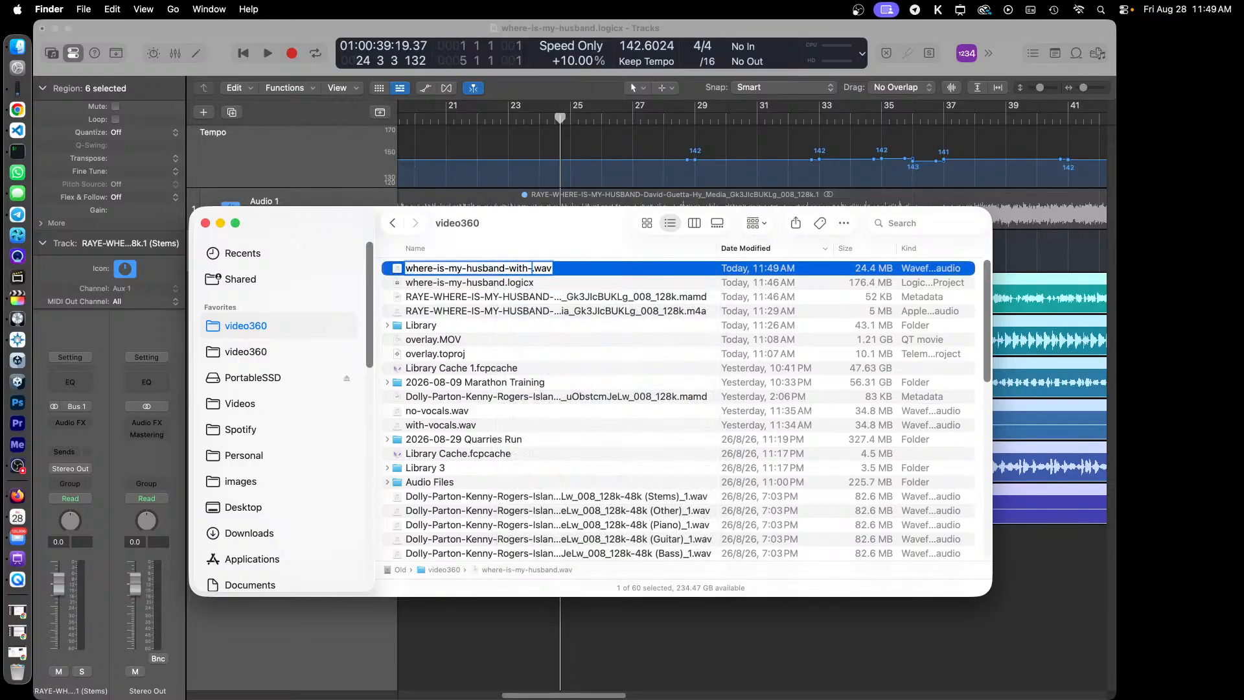
text(vocal)
key(BackSpace)
text(al)
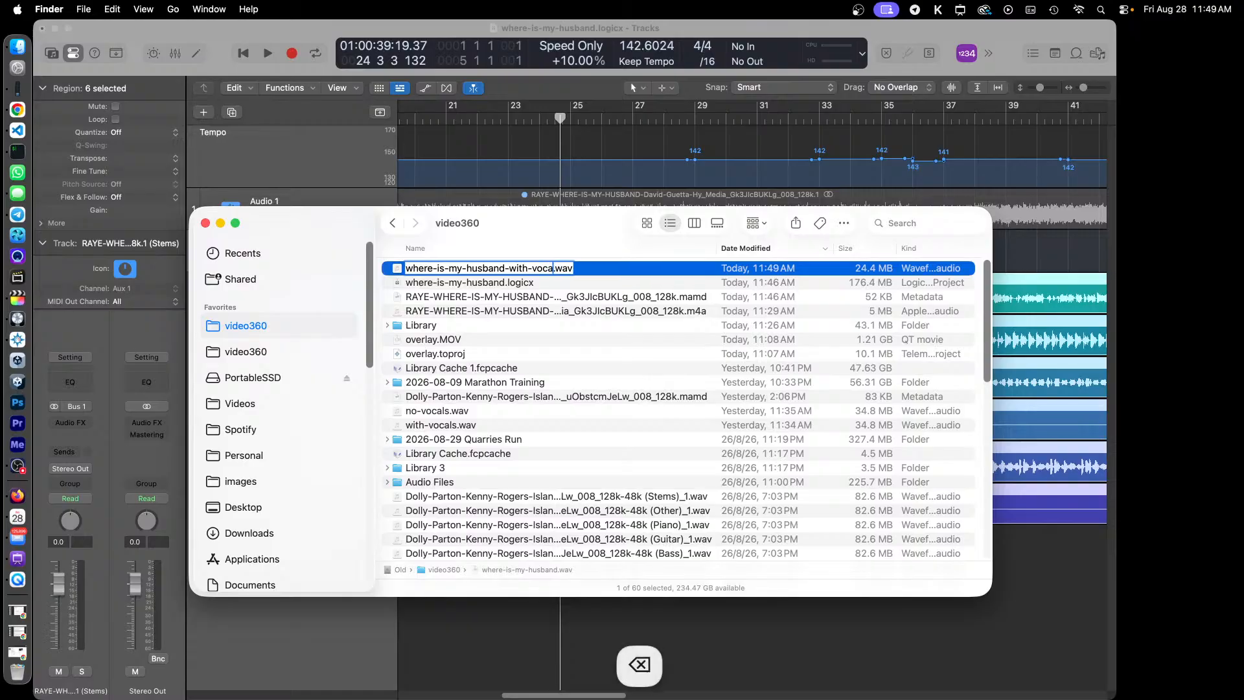
key(Return)
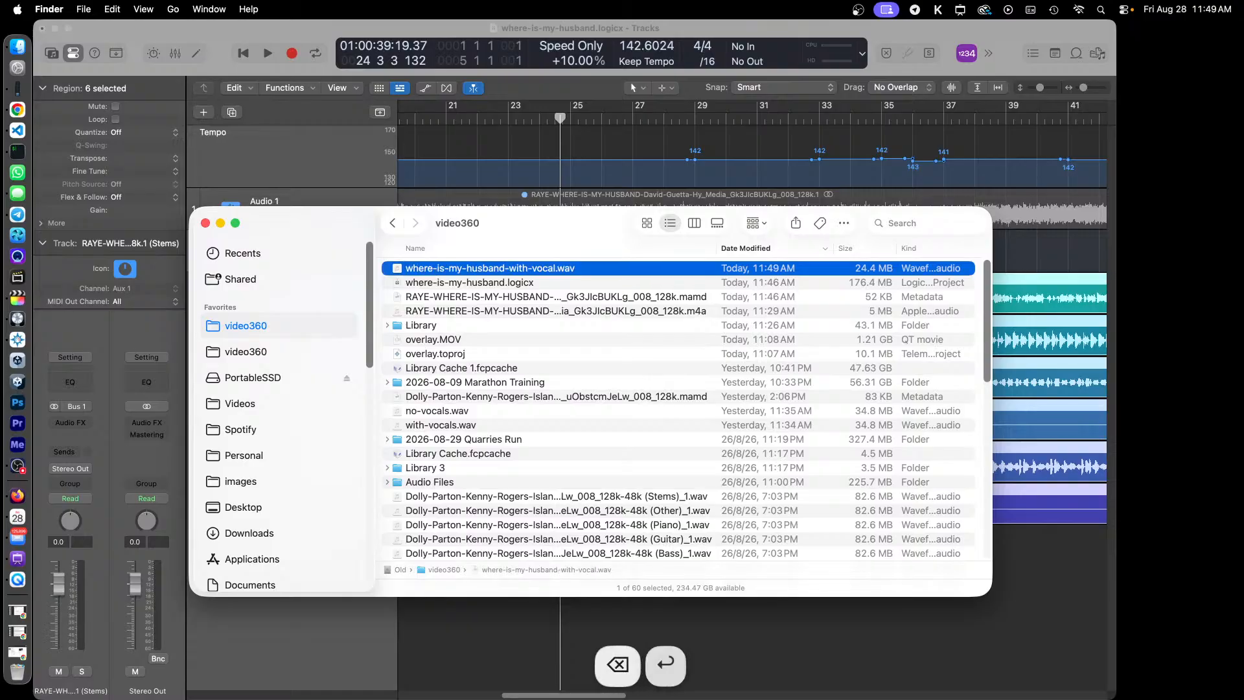
Step: Open where-is-my-husband-with-vocal.wav in QuickTime Player and play it briefly to check the export
right_click(492, 266)
mouse_move(632, 289)
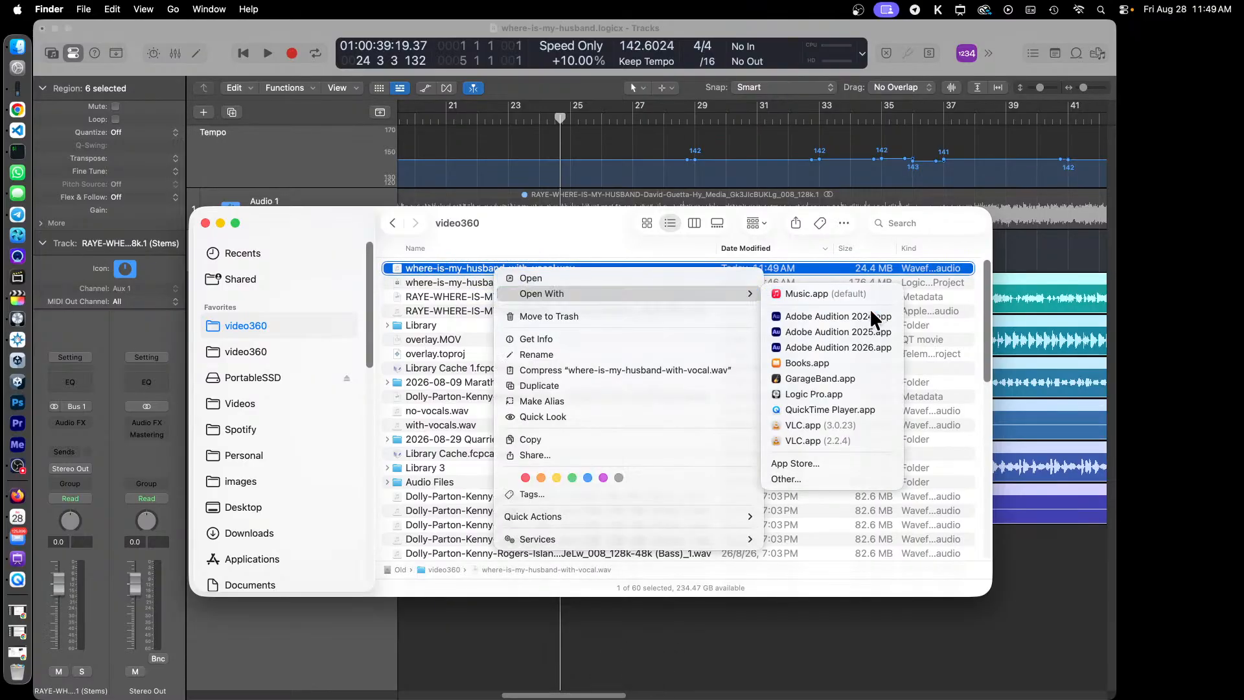
click(848, 404)
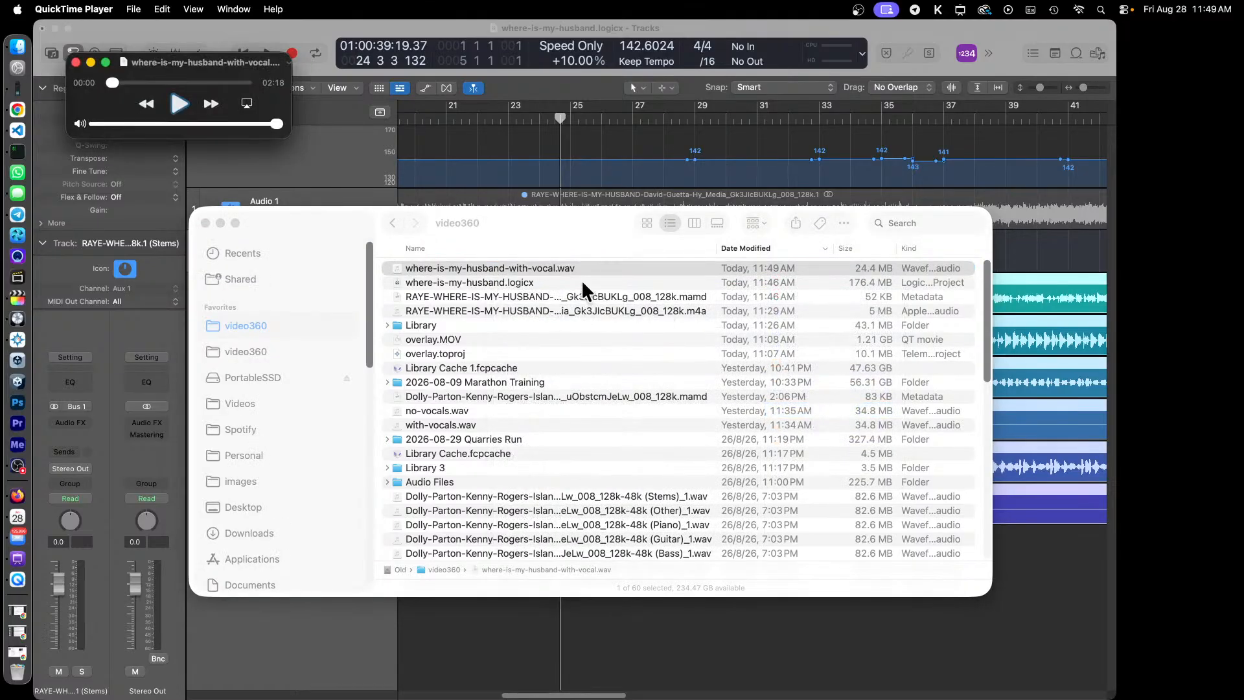
key(space)
key(space)
Step: Back in Logic Pro, select the five non-vocal stem regions and export the selection as a 16-bit WAVE file to the video360 folder
click(841, 25)
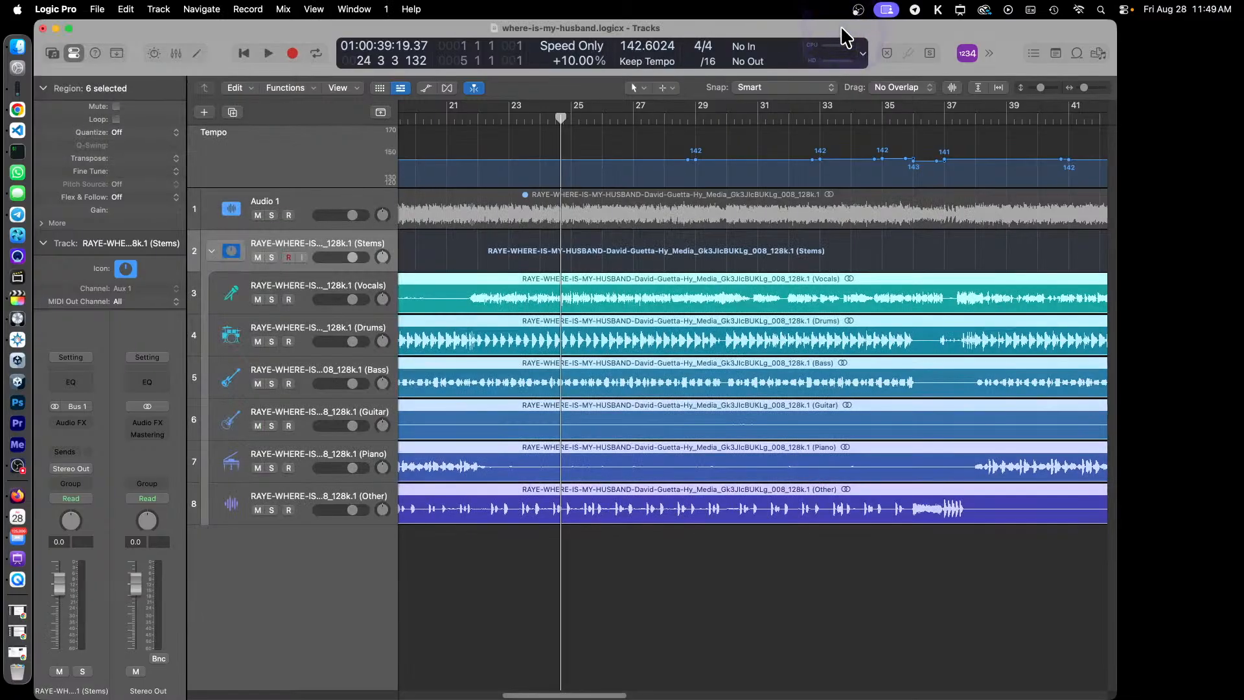
drag(520, 618, 604, 343)
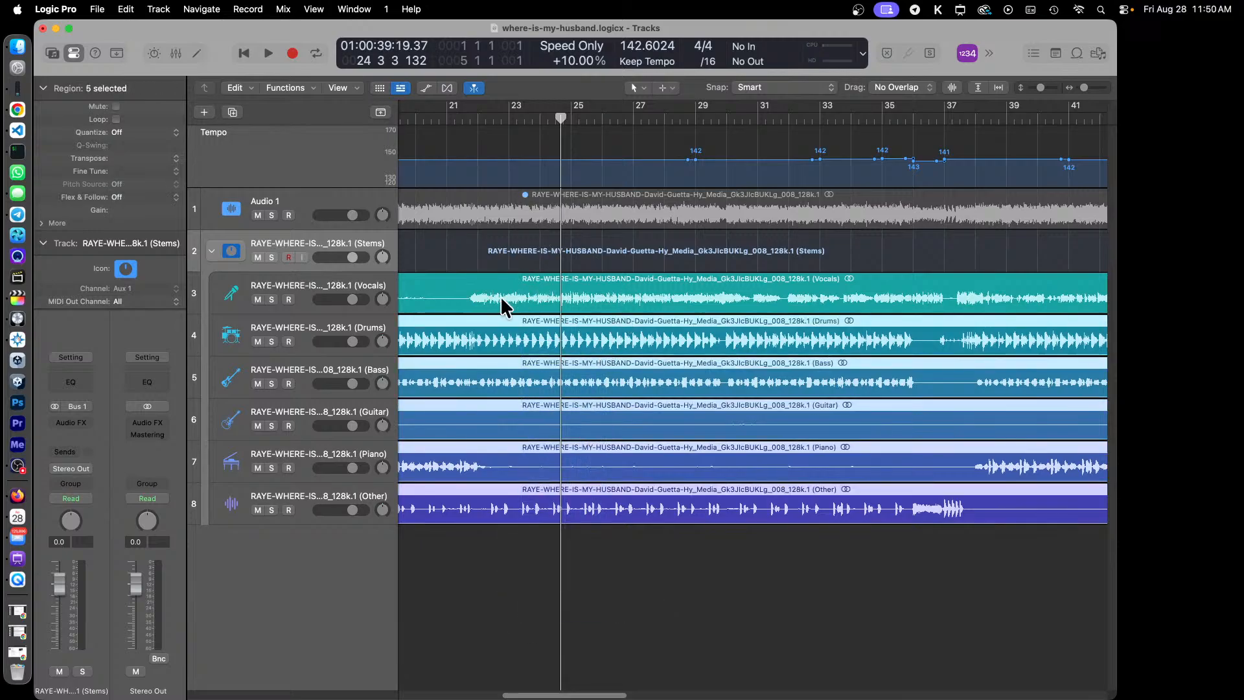
click(97, 9)
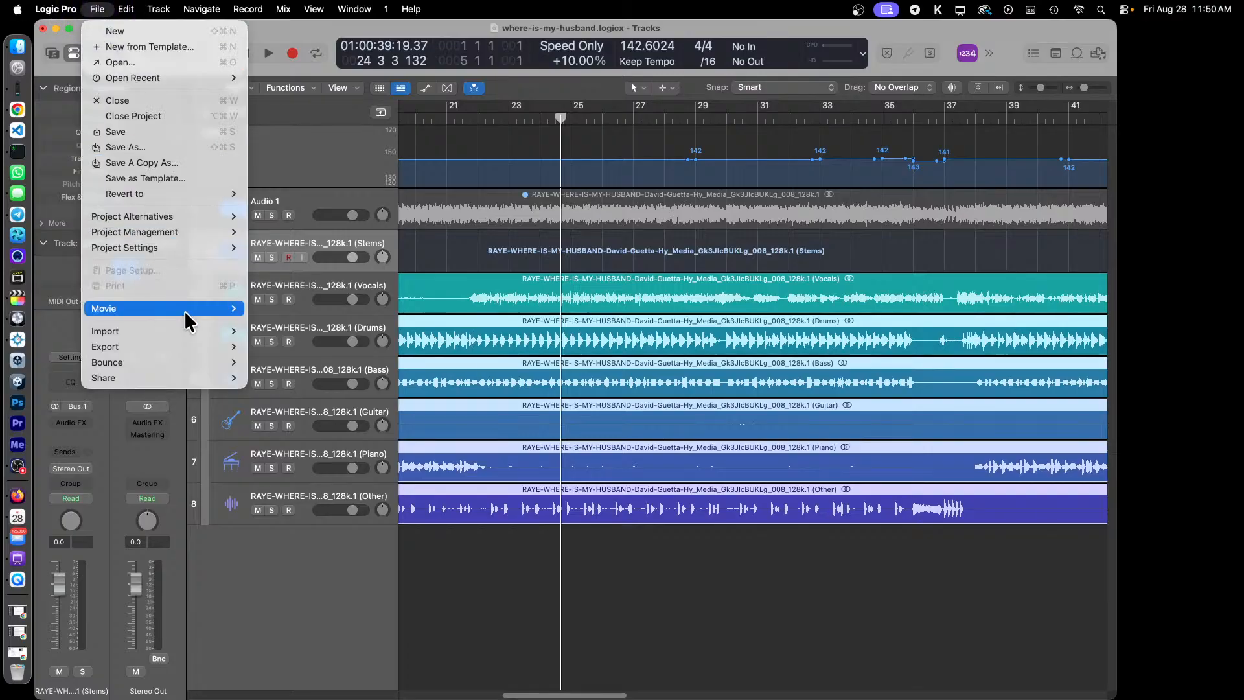
mouse_move(197, 345)
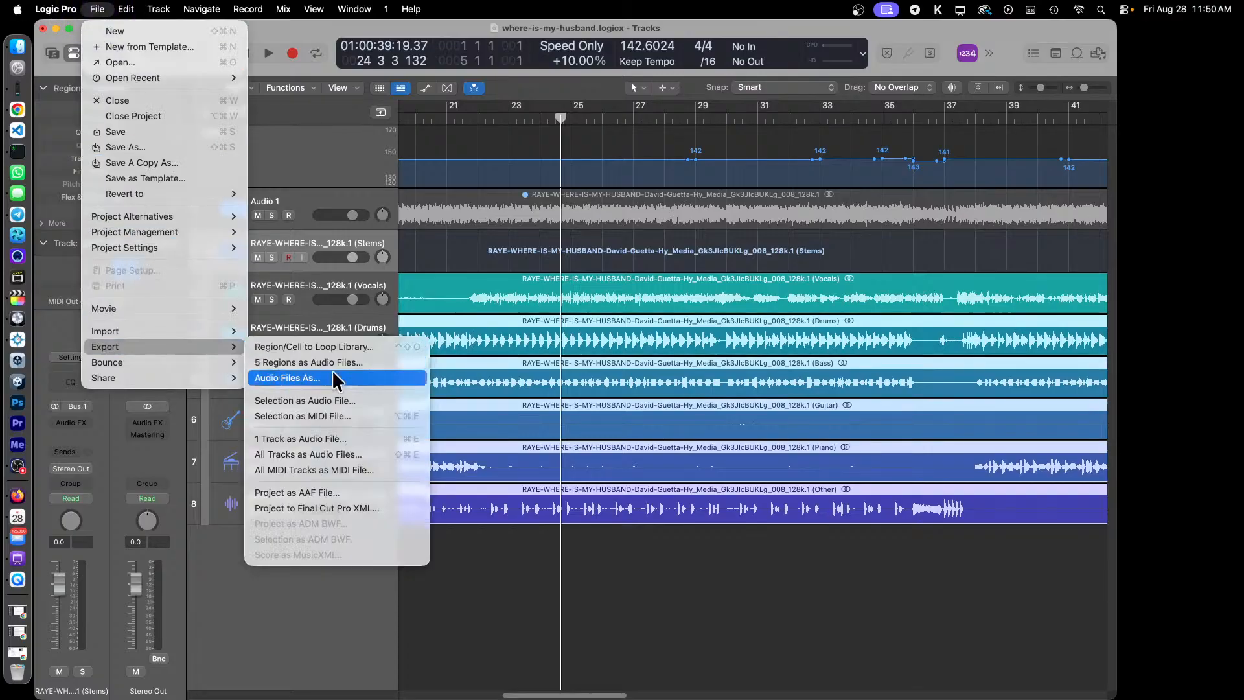
click(388, 399)
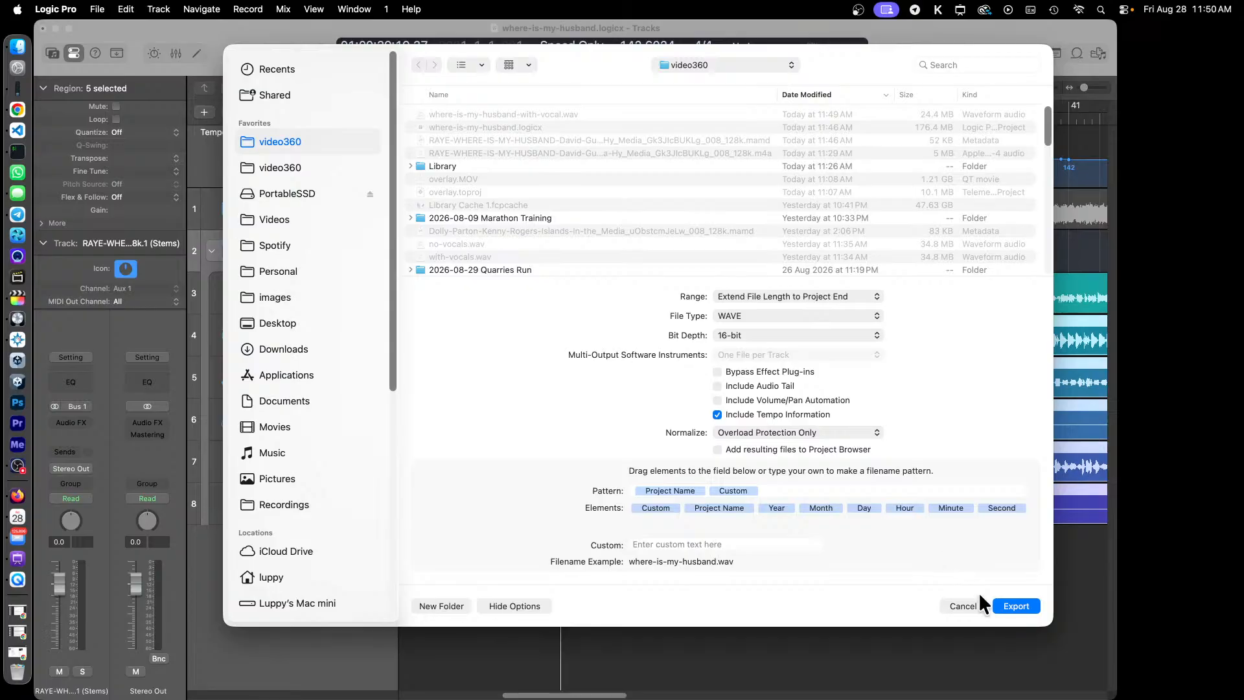
click(1015, 605)
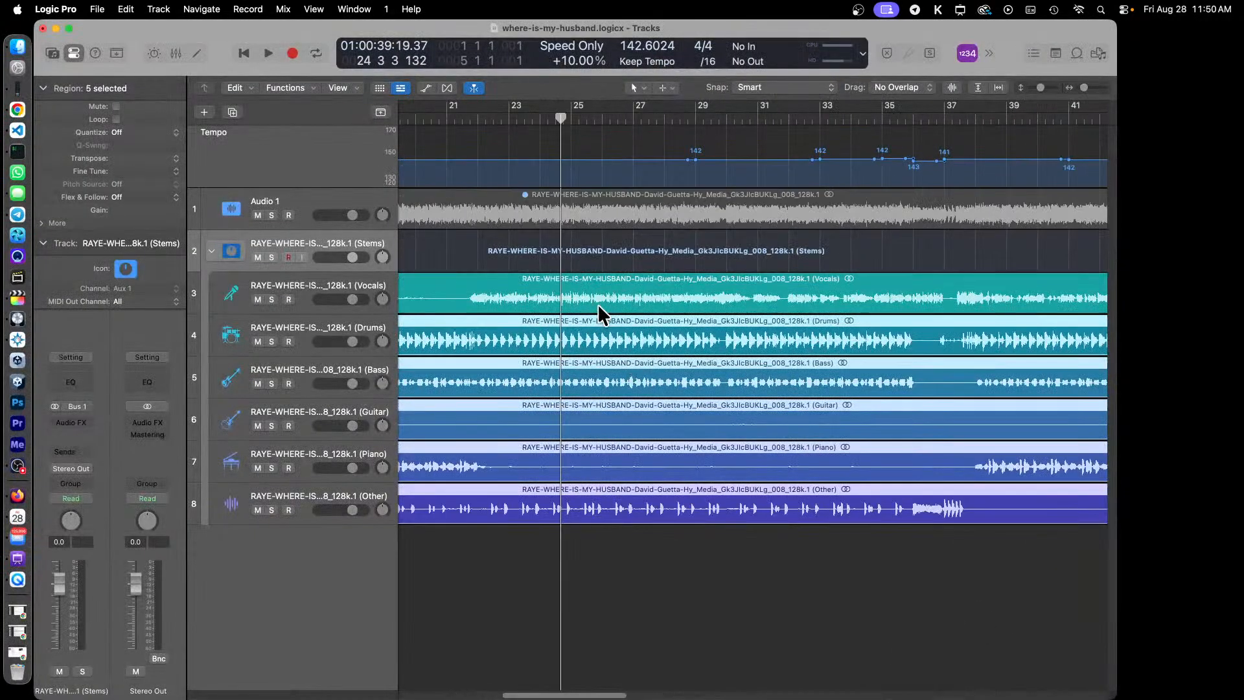
Step: In Finder, rename the newly exported where-is-my-husband.wav in the video360 folder to where-is-my-husband-no-vocal.wav
click(18, 46)
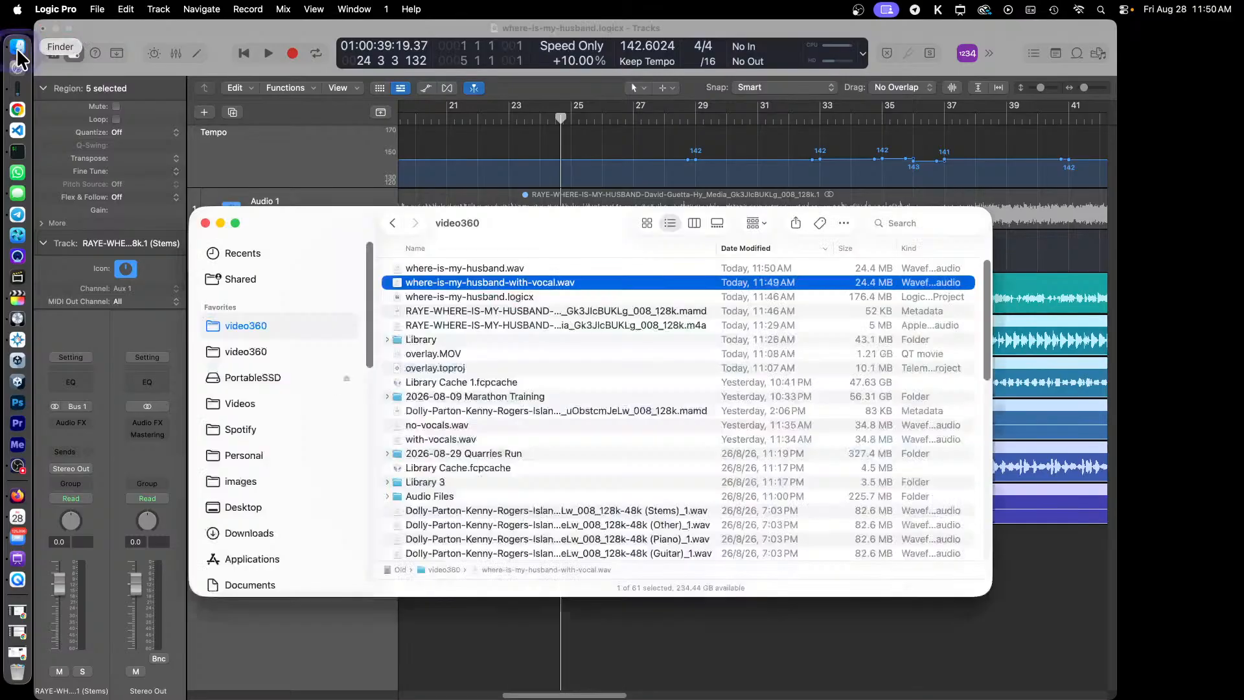
click(507, 267)
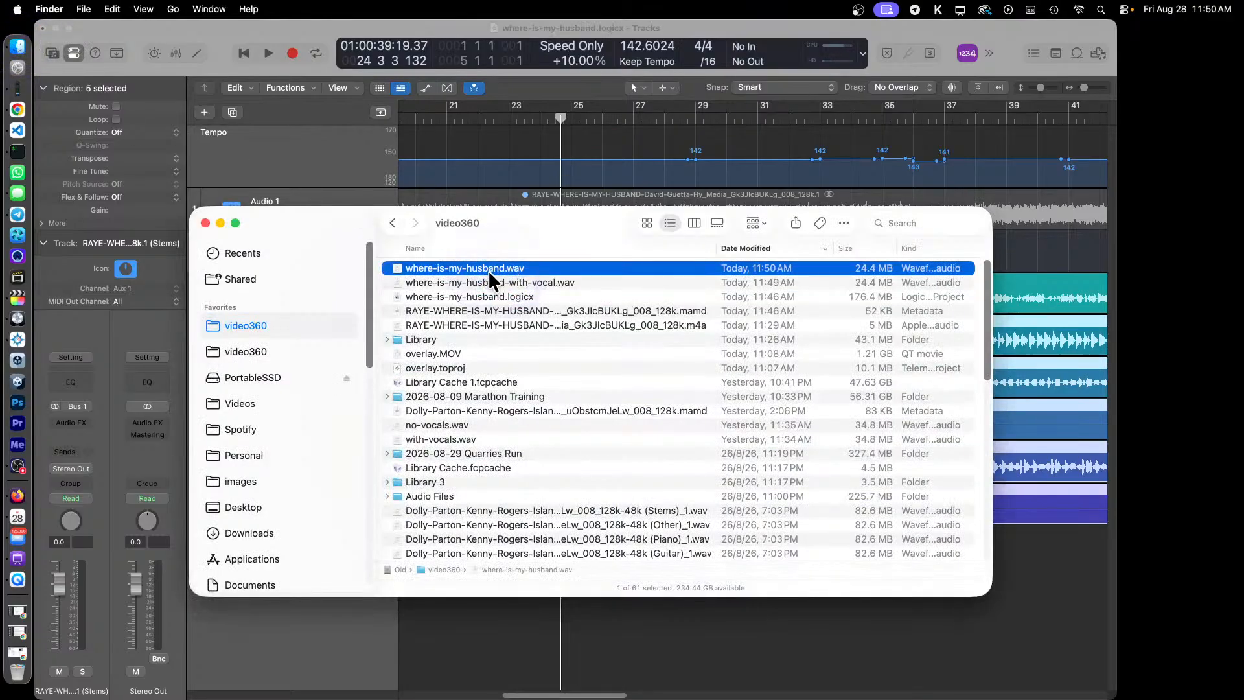
key(Return)
key(Right)
text(-no)
text(-vocal)
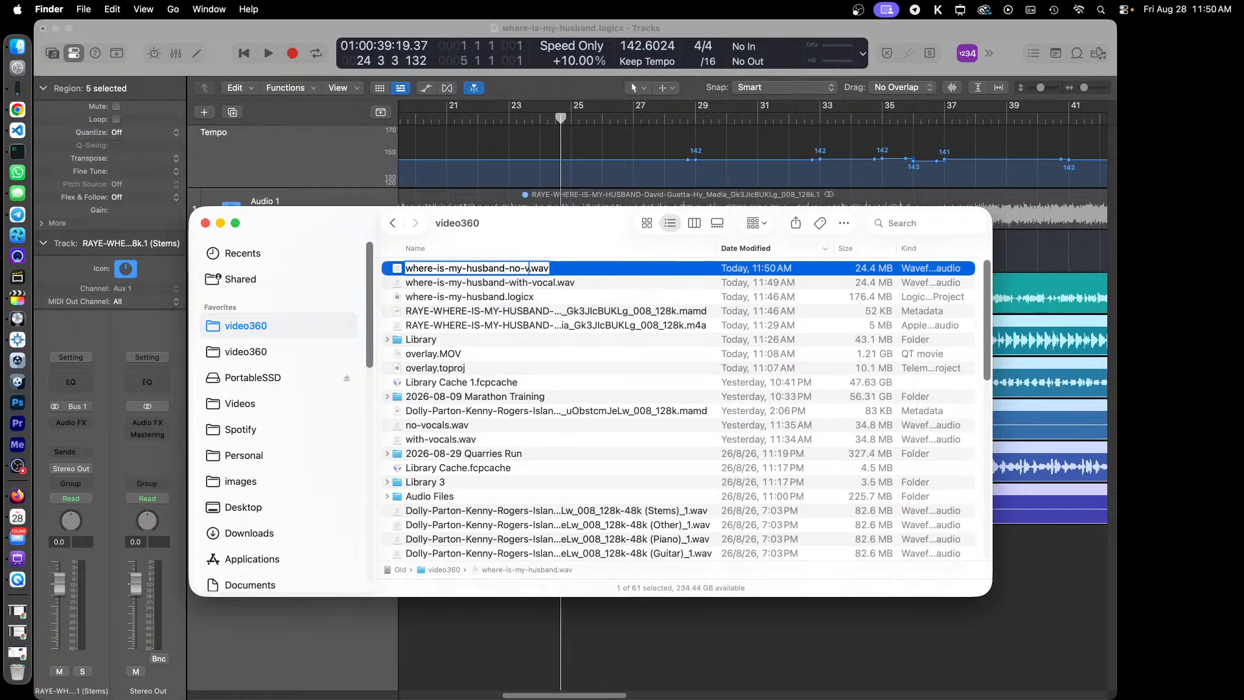
key(Return)
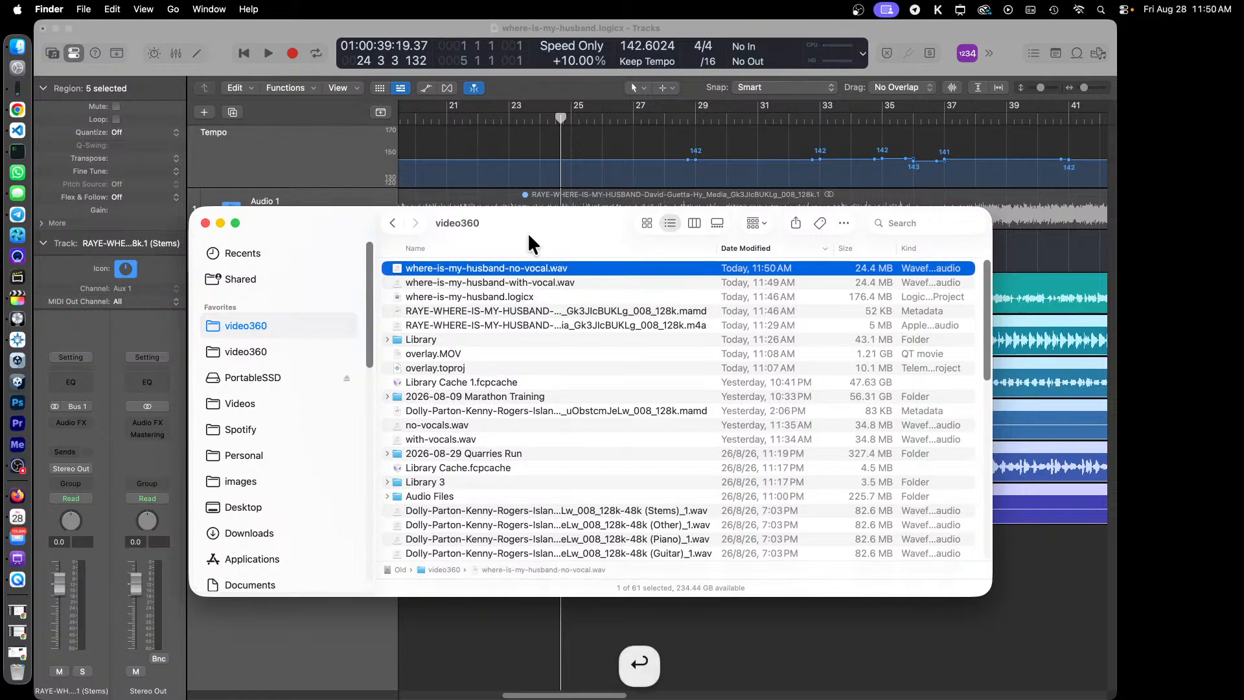
Step: Open where-is-my-husband-no-vocal.wav in QuickTime Player and play it briefly to check the export
right_click(520, 271)
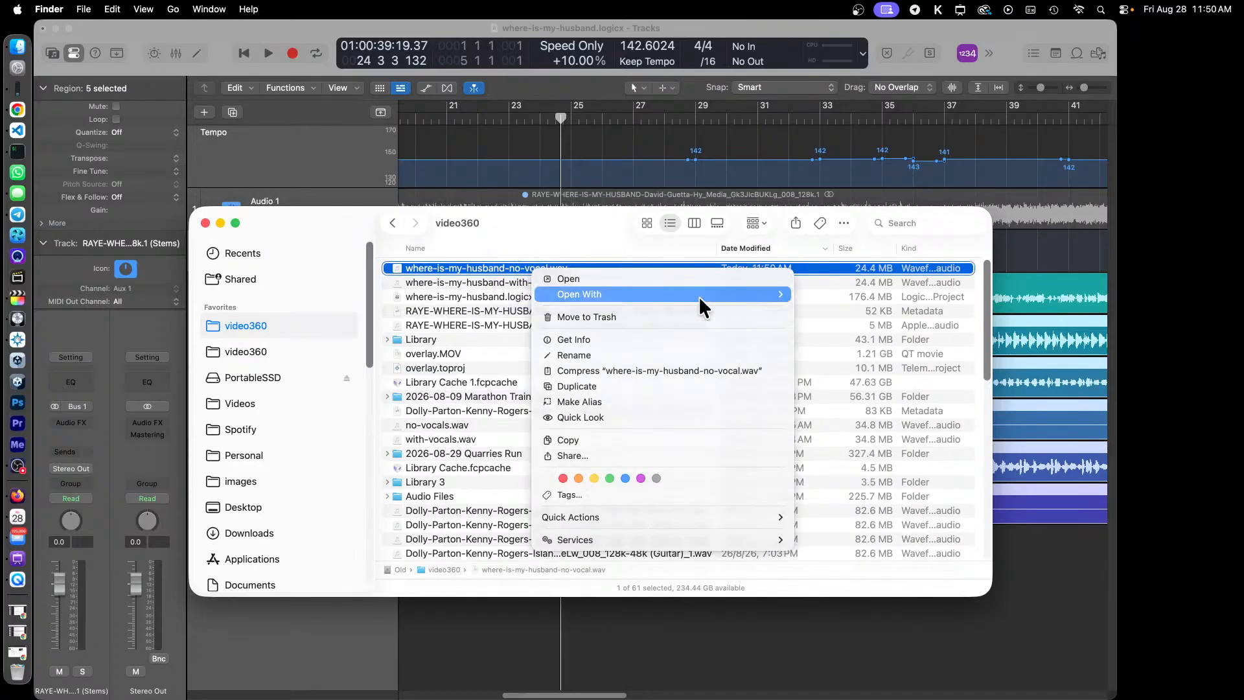
mouse_move(702, 294)
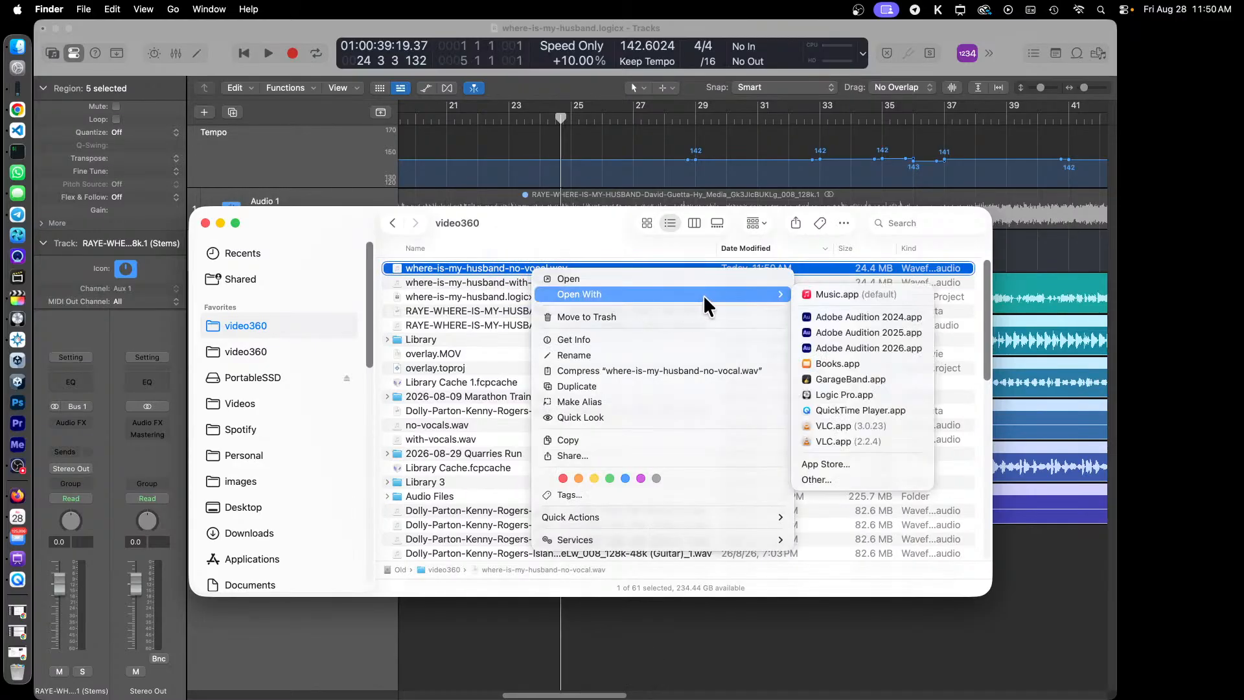
click(852, 410)
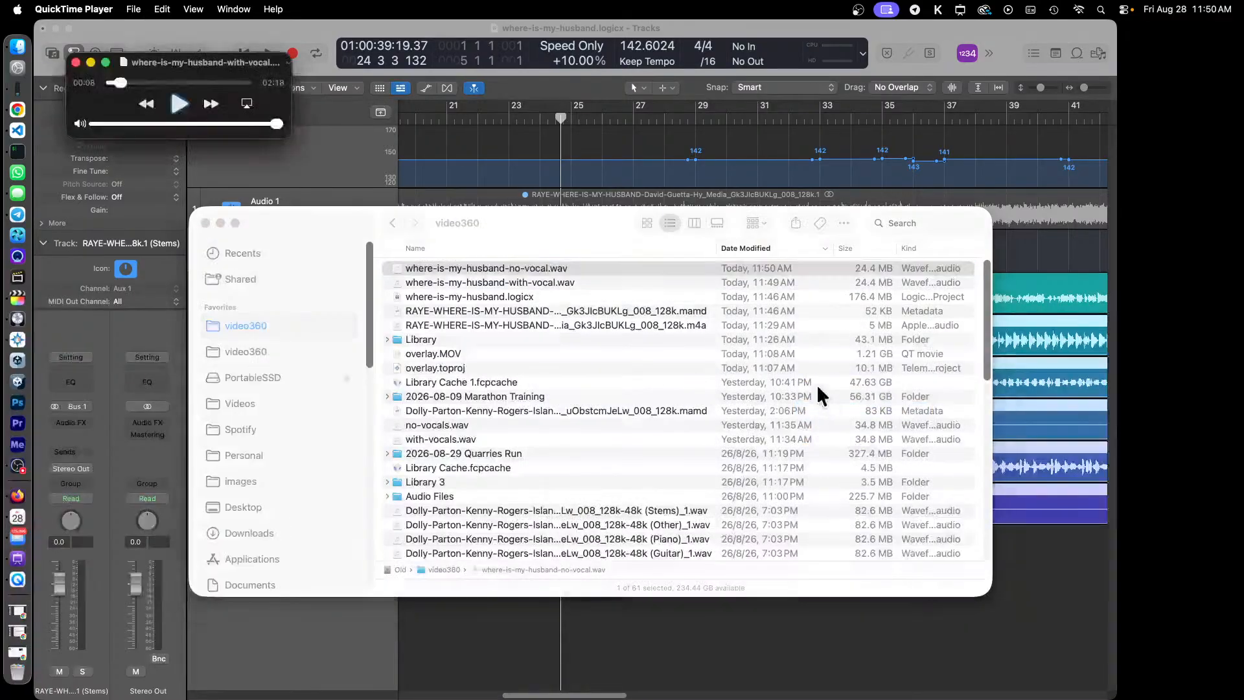
drag(208, 82, 195, 167)
click(185, 207)
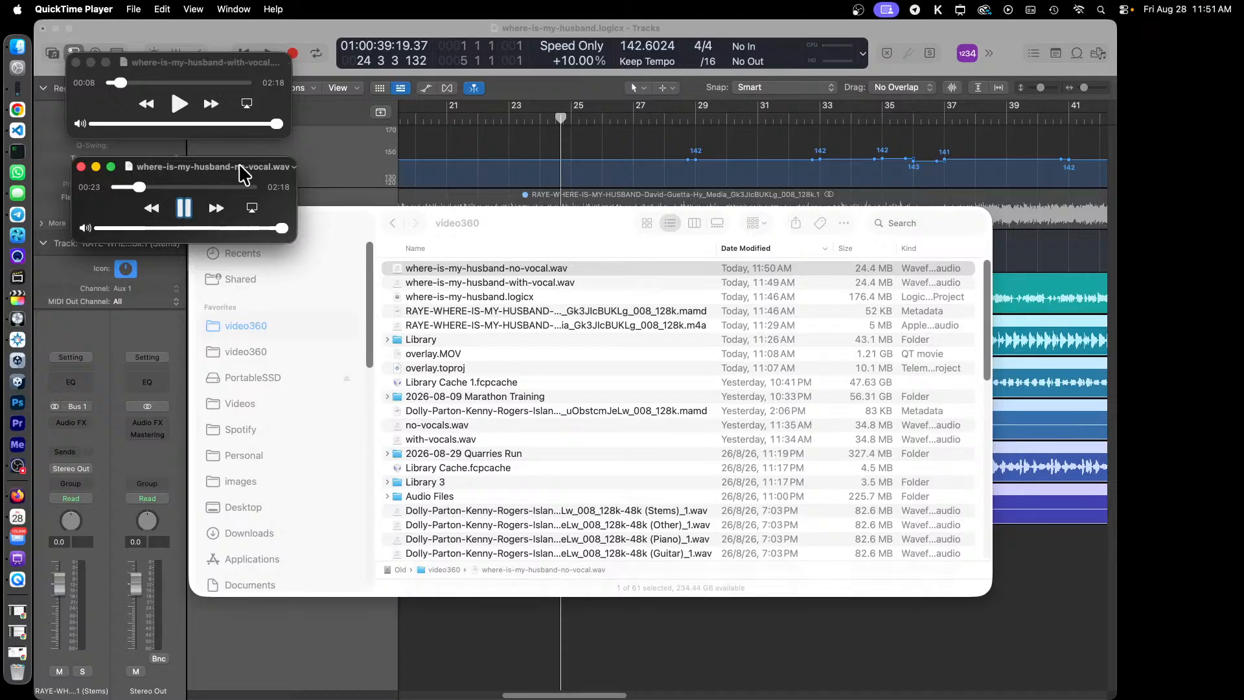
key(space)
Step: Switch back to Logic Pro, save the project, and review the Varispeed option and its speed setting
click(378, 28)
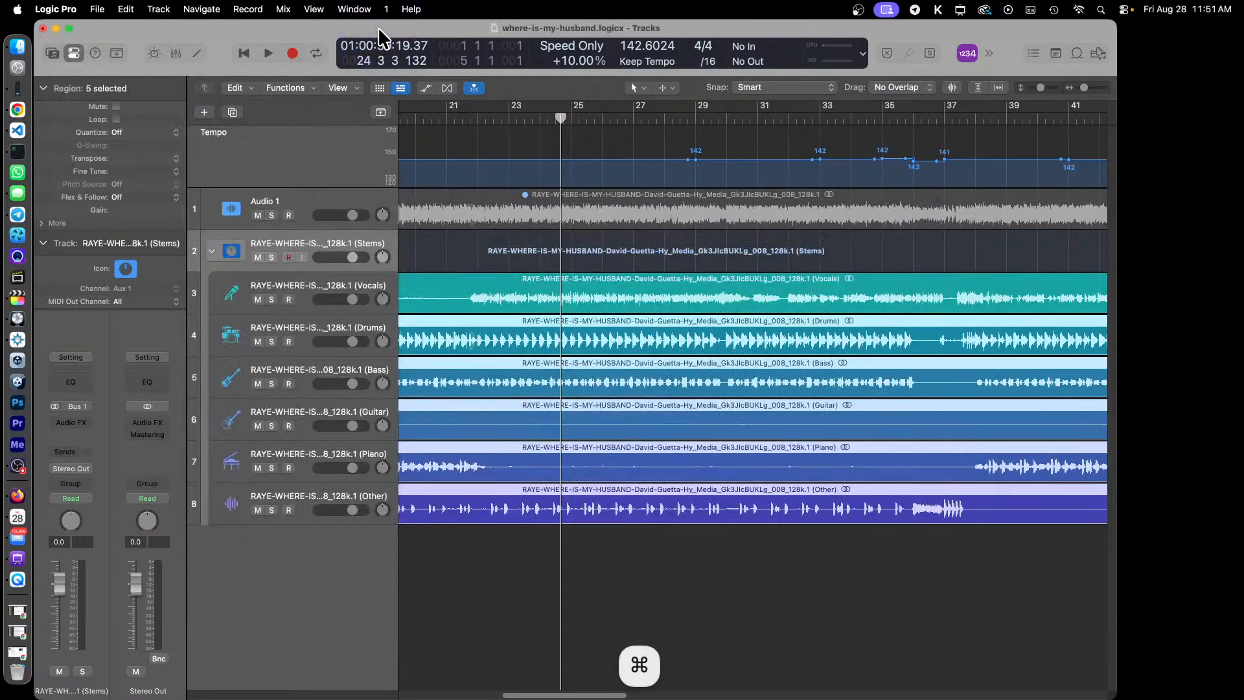
key(super+s)
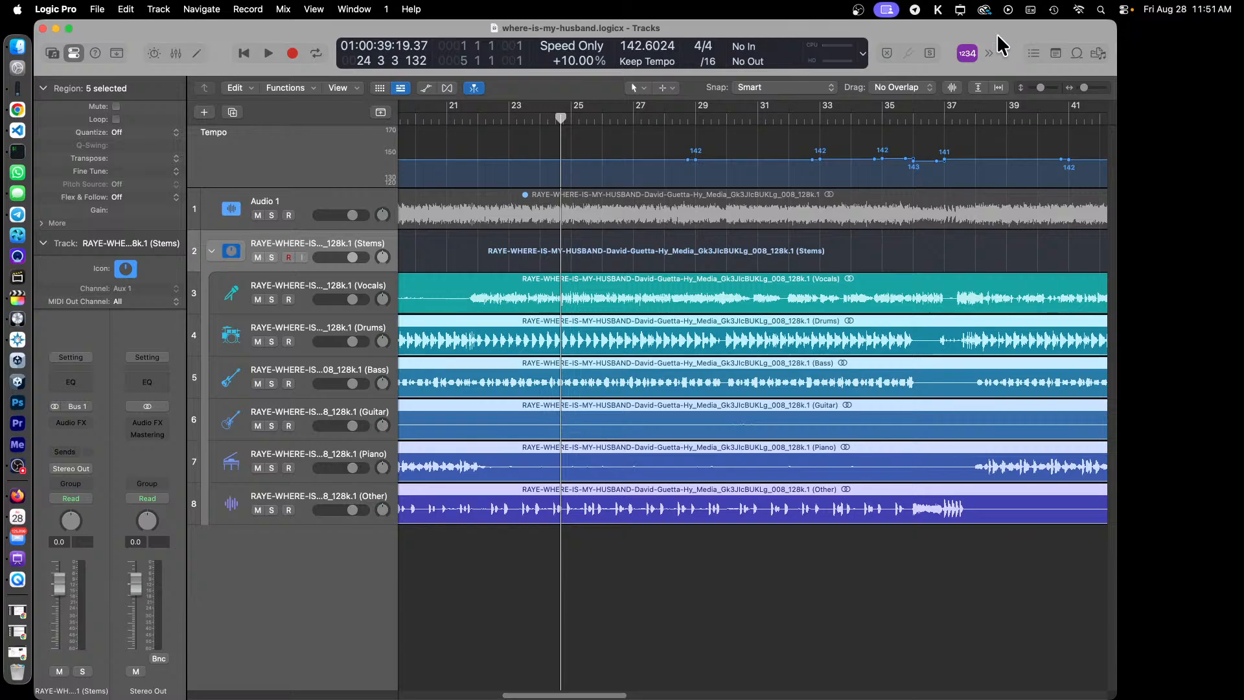
click(989, 52)
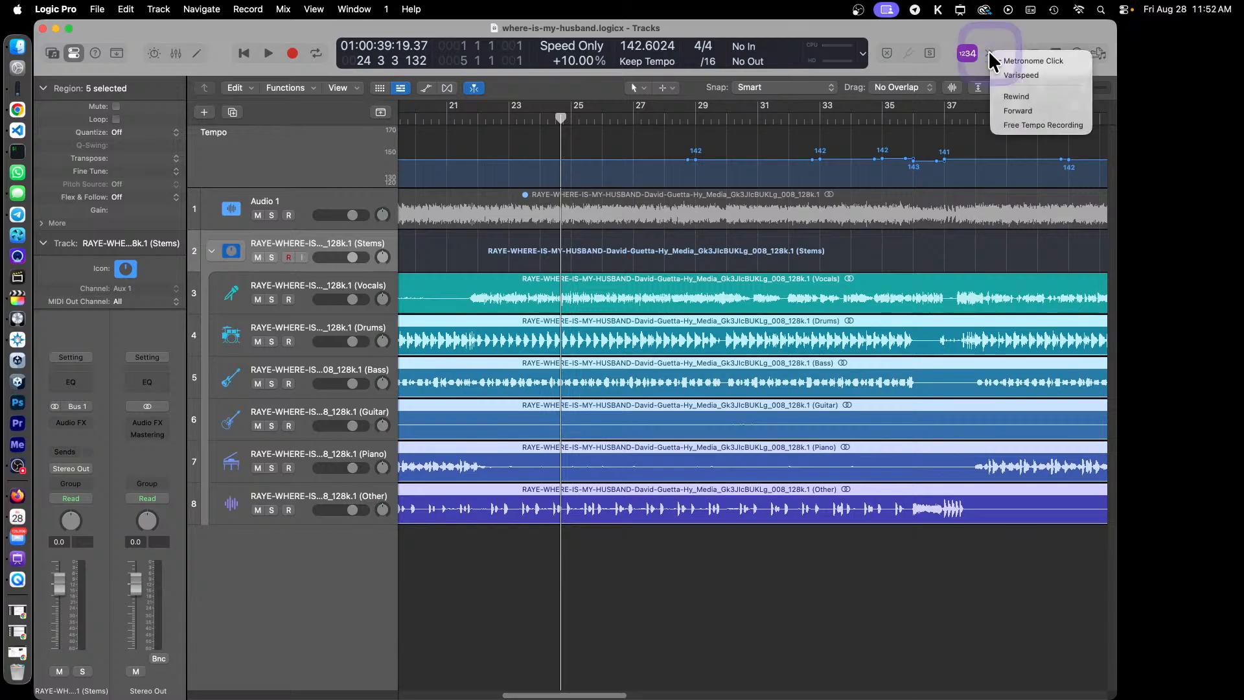
click(1047, 72)
drag(563, 56, 587, 63)
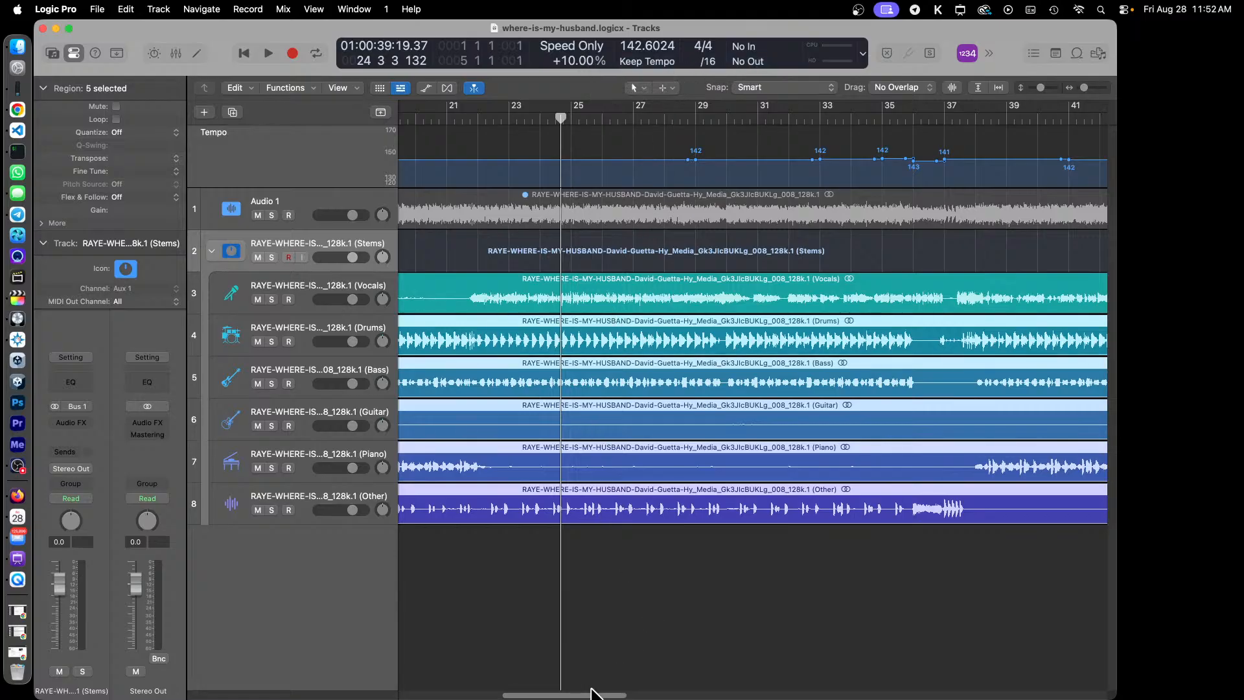
Step: Select the original song region on the Audio 1 track and show it in the Smart Tempo editor
drag(591, 692, 902, 684)
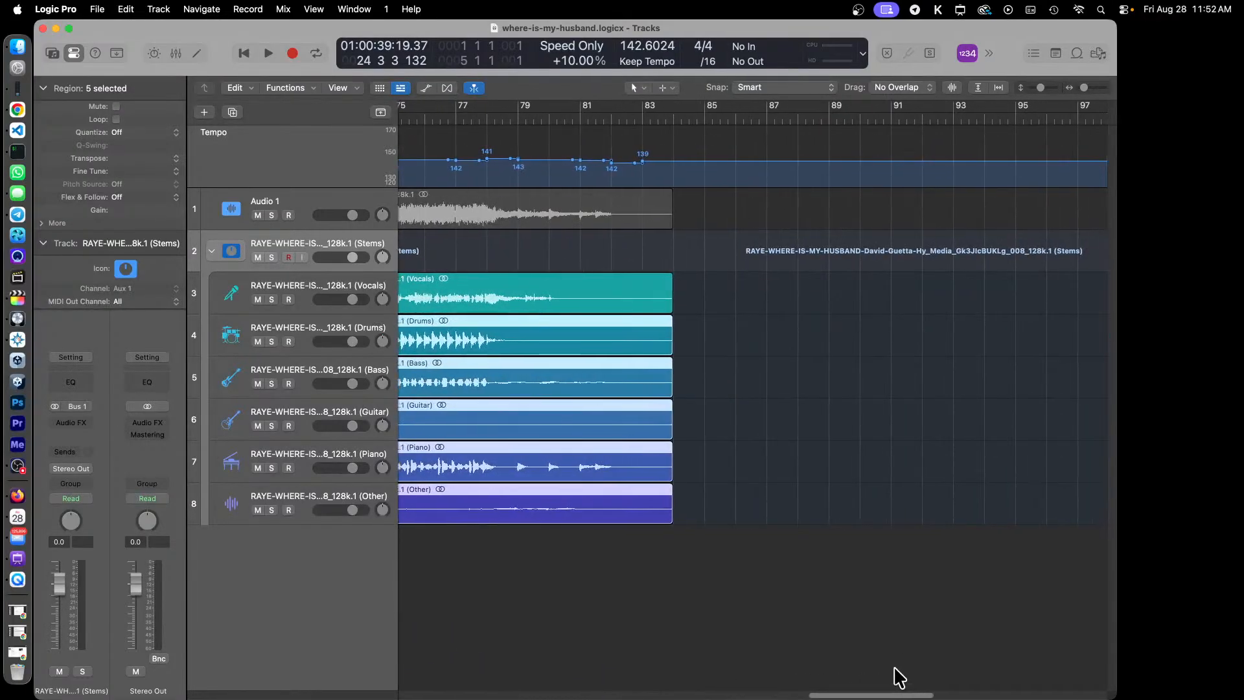
click(639, 210)
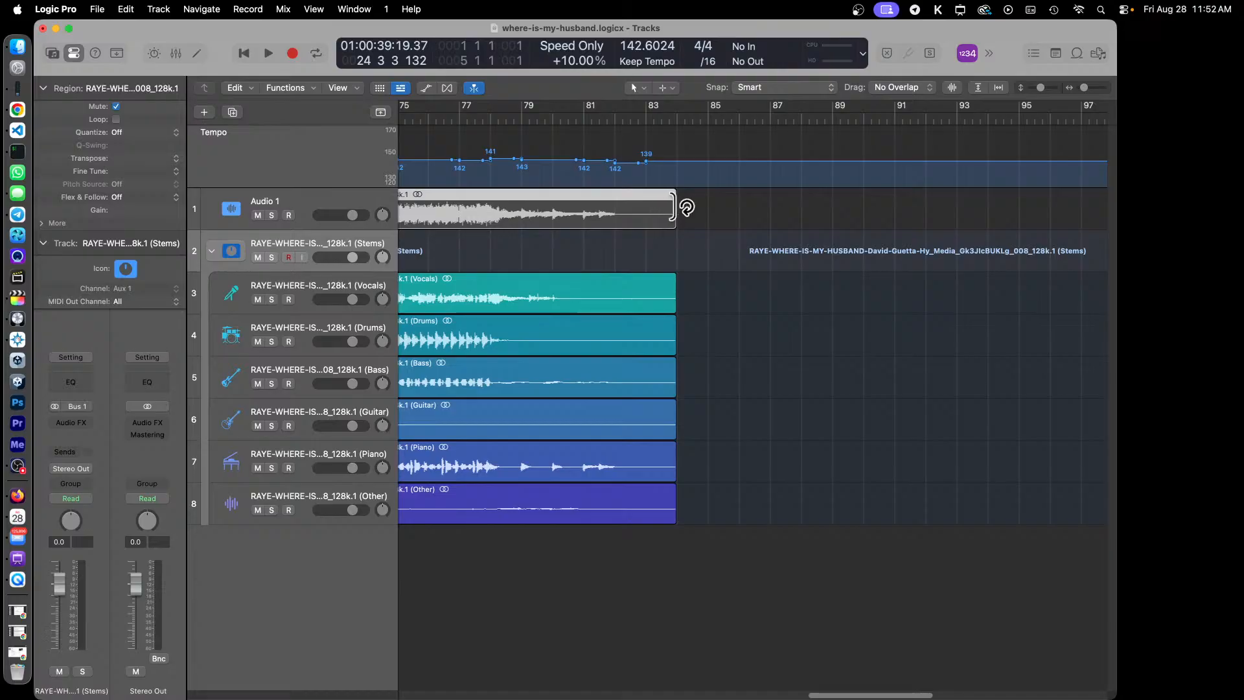
key(alt)
drag(840, 695, 391, 696)
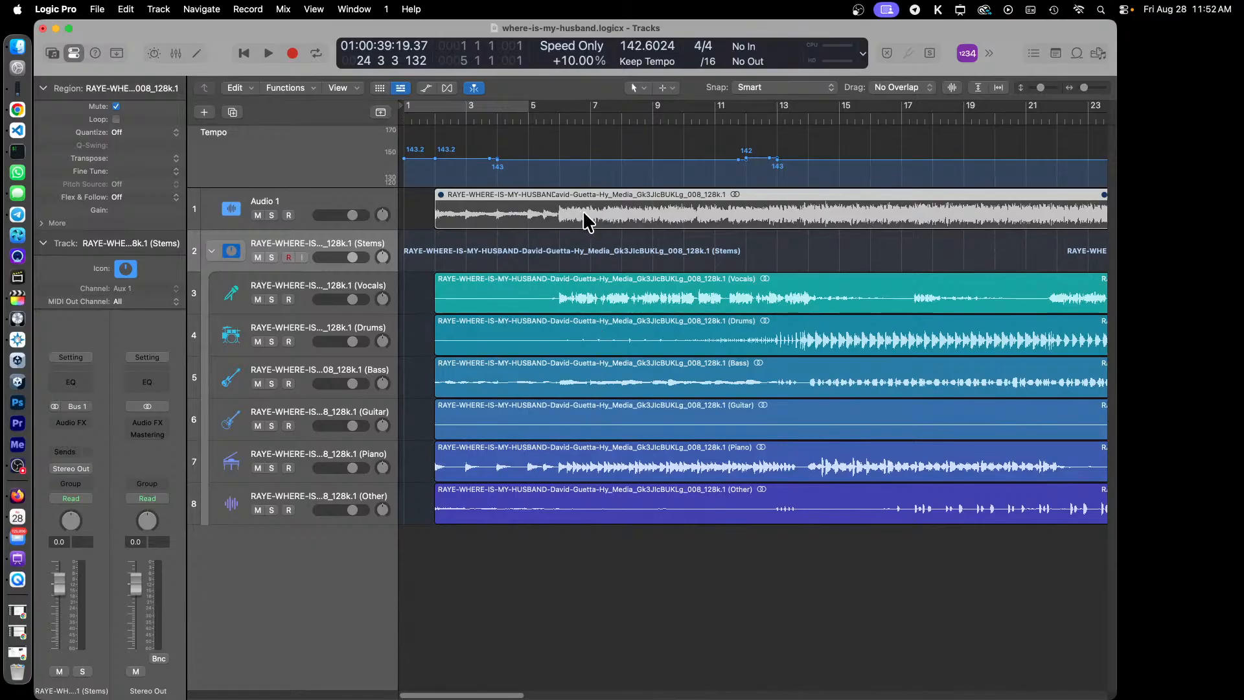
click(313, 9)
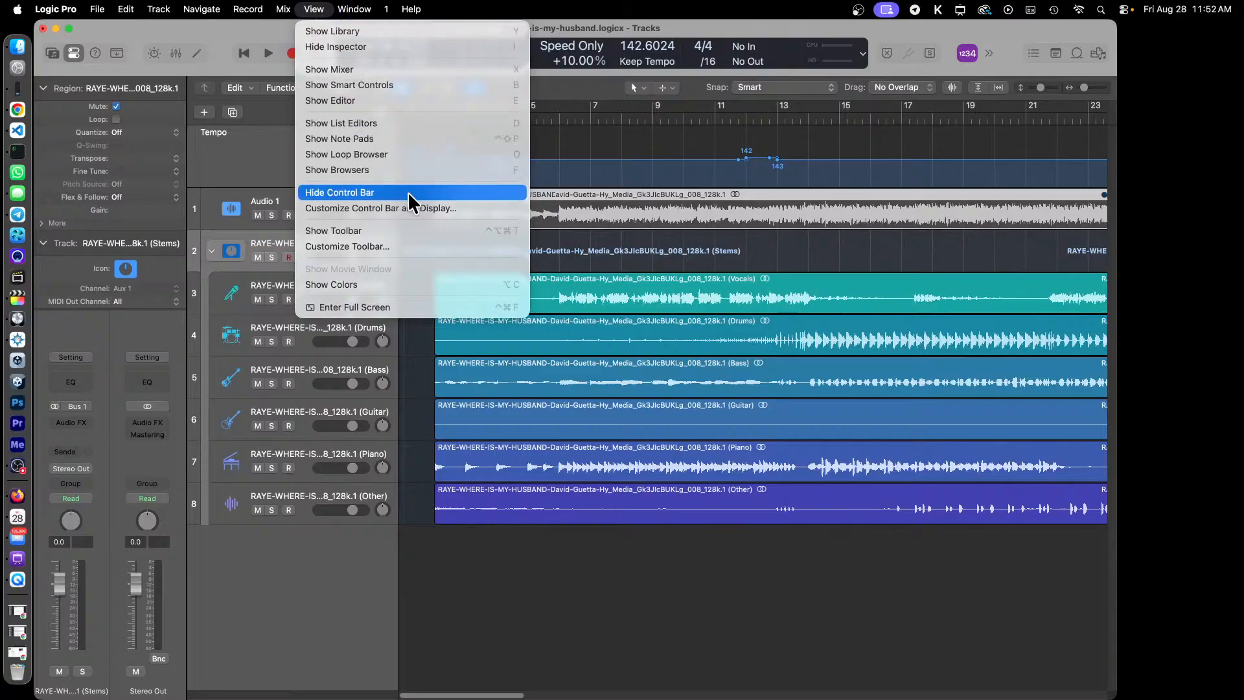
click(394, 102)
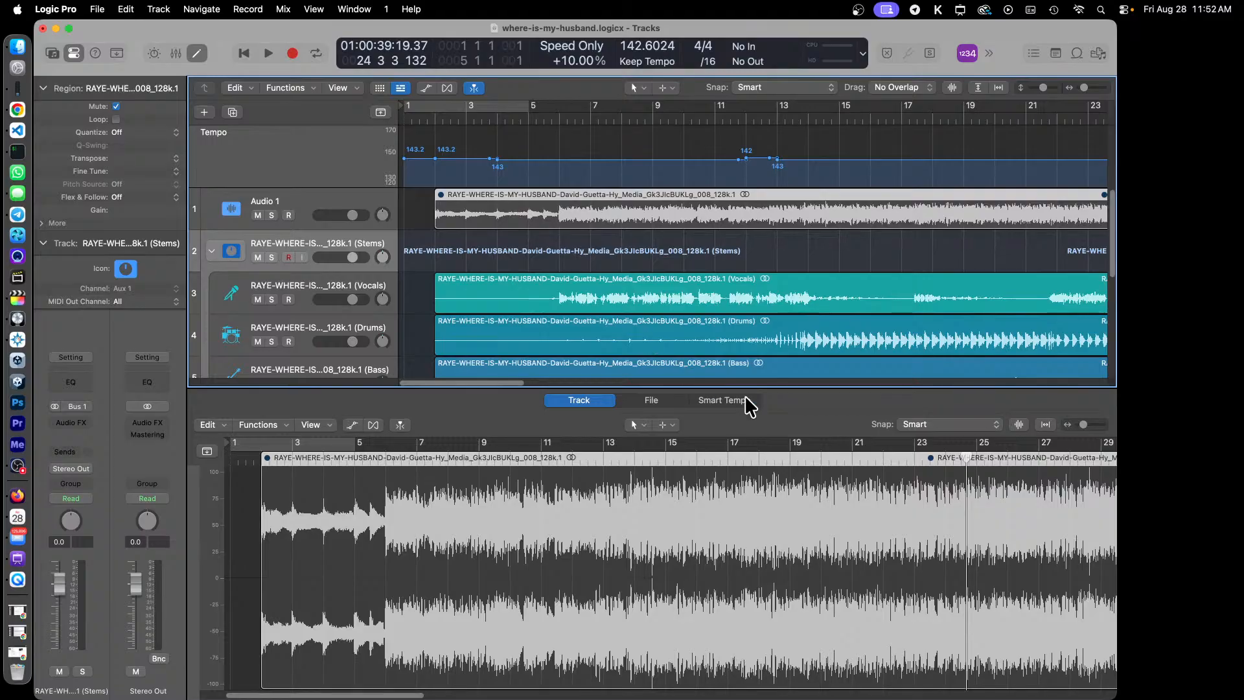
click(745, 397)
Step: Examine the Analyze Tempo and Apply Region Tempo to Project Tempo commands, along with the Global Tracks options
click(209, 428)
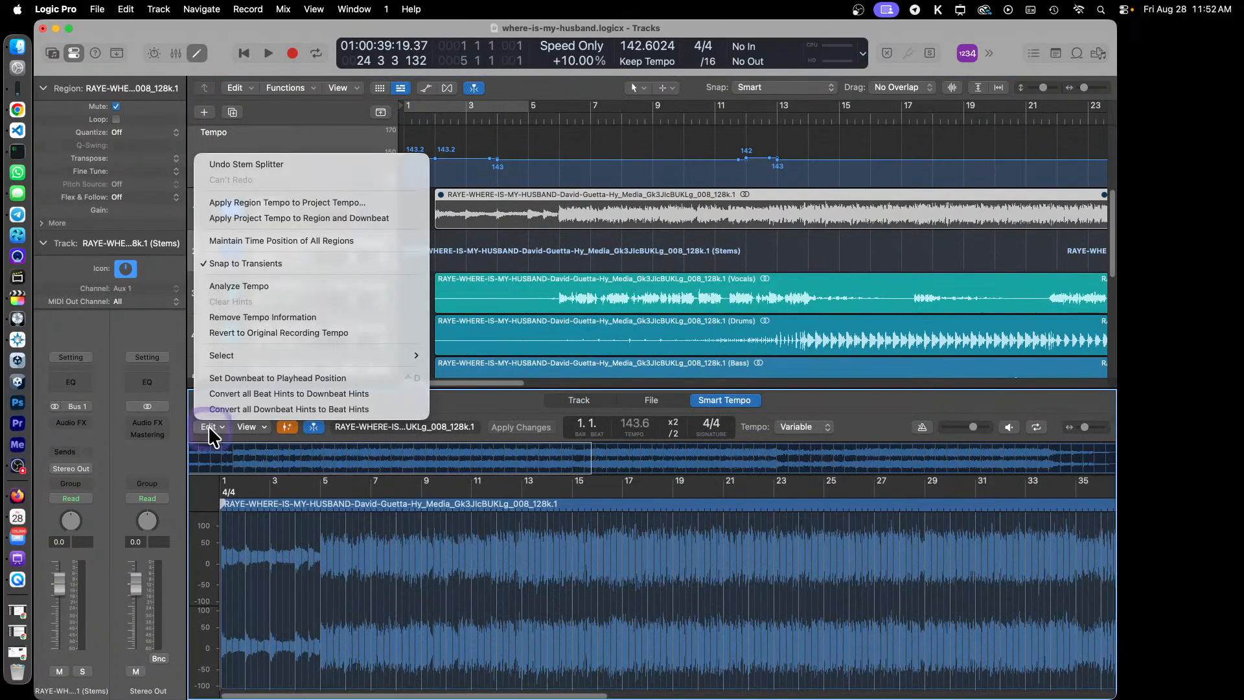
click(351, 285)
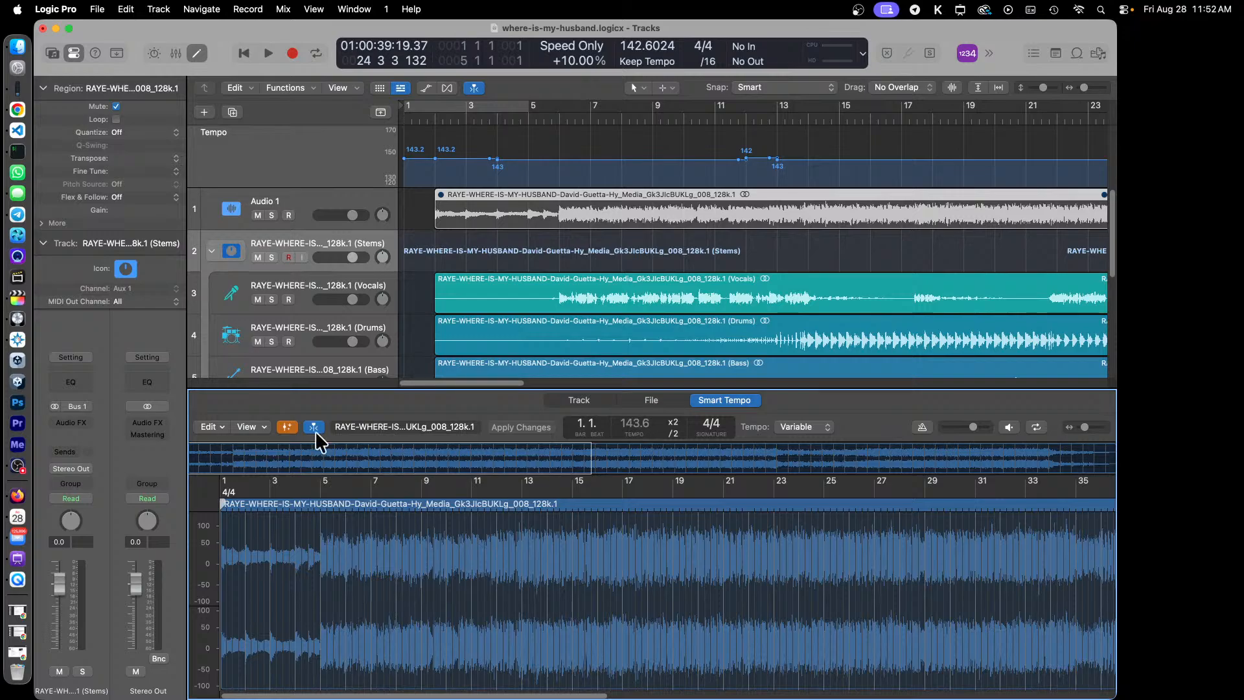
click(212, 427)
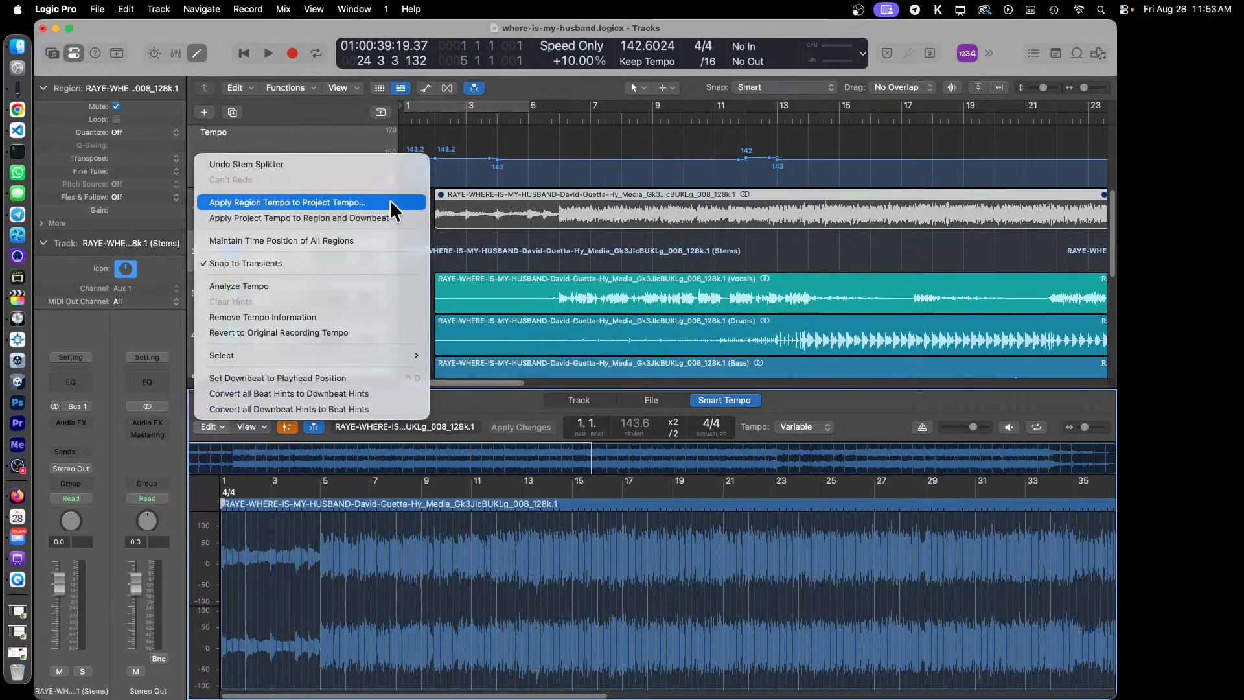
click(494, 395)
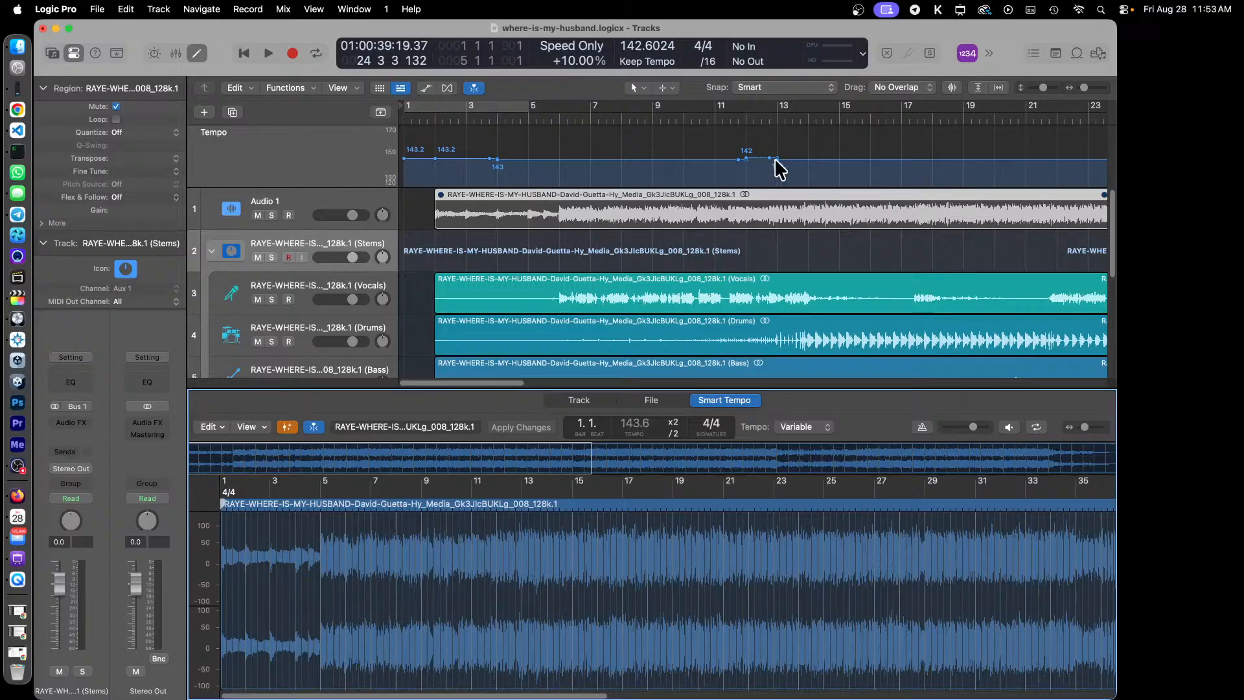
click(158, 10)
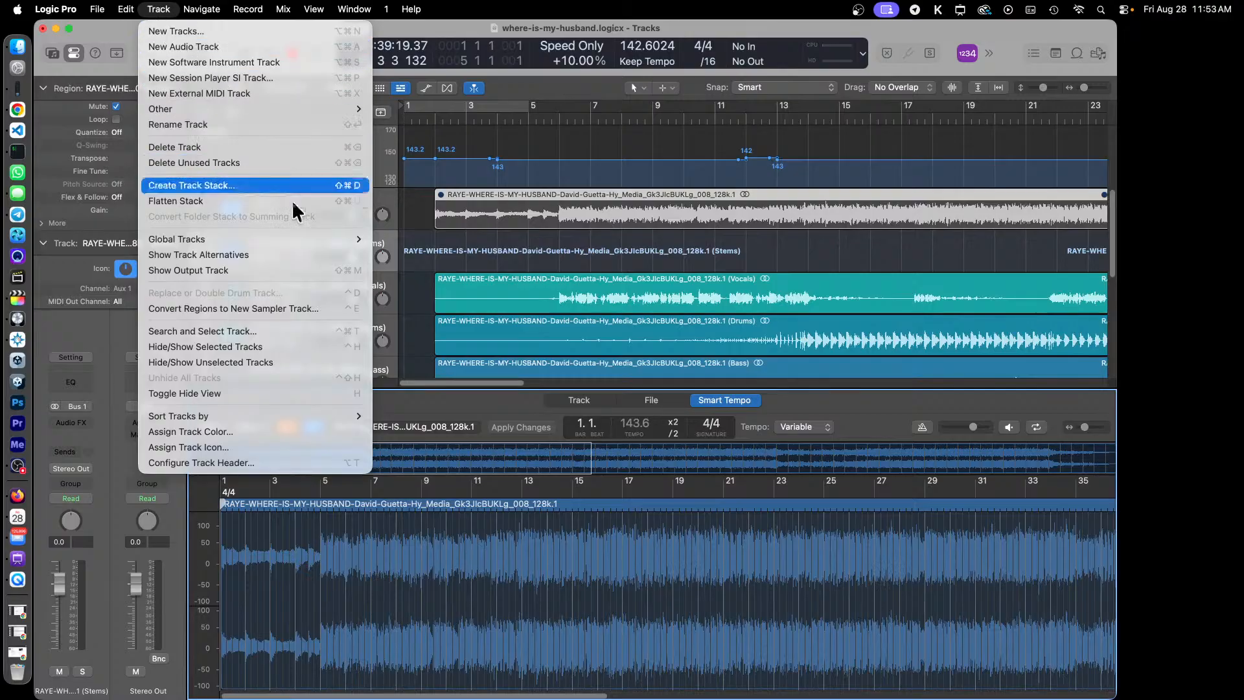
mouse_move(326, 243)
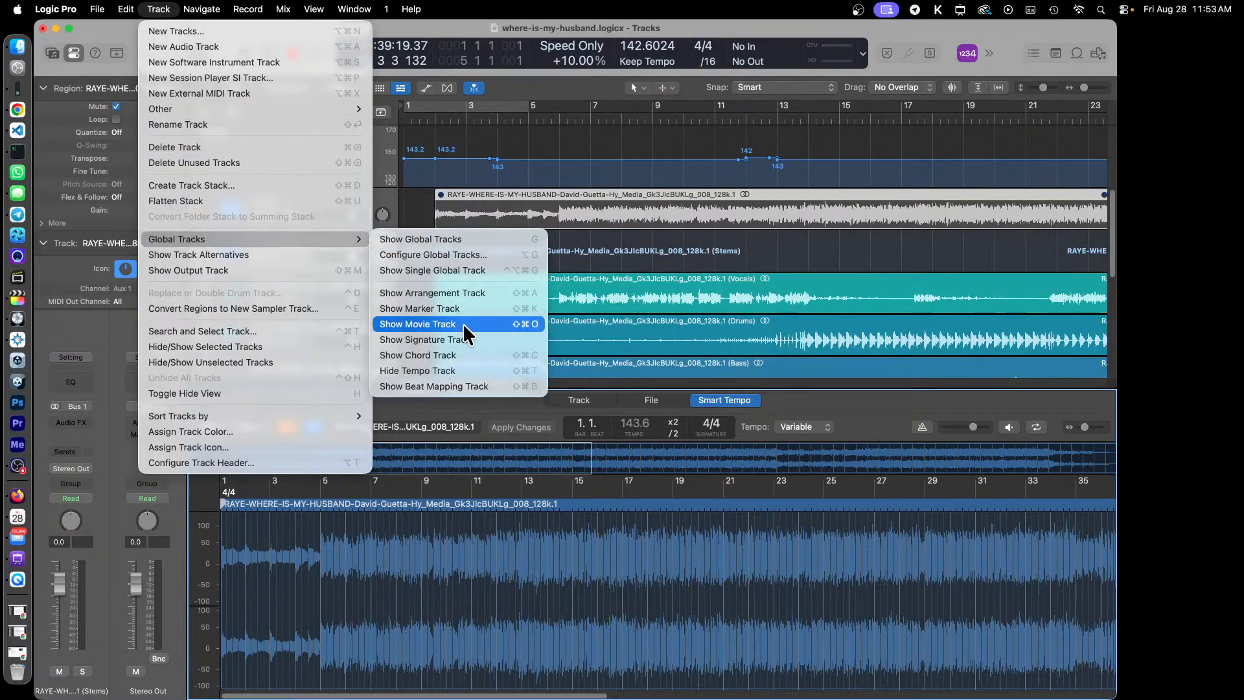
click(379, 141)
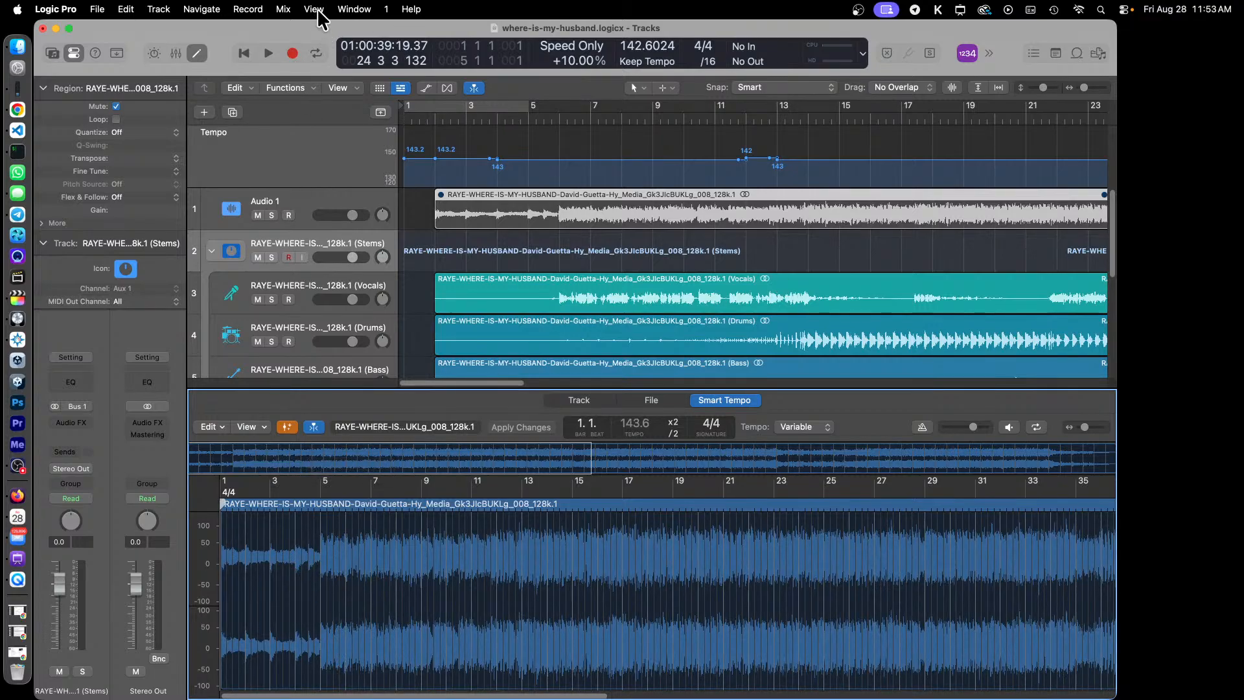
Step: Hide the Smart Tempo editor and save the project
click(318, 9)
click(356, 101)
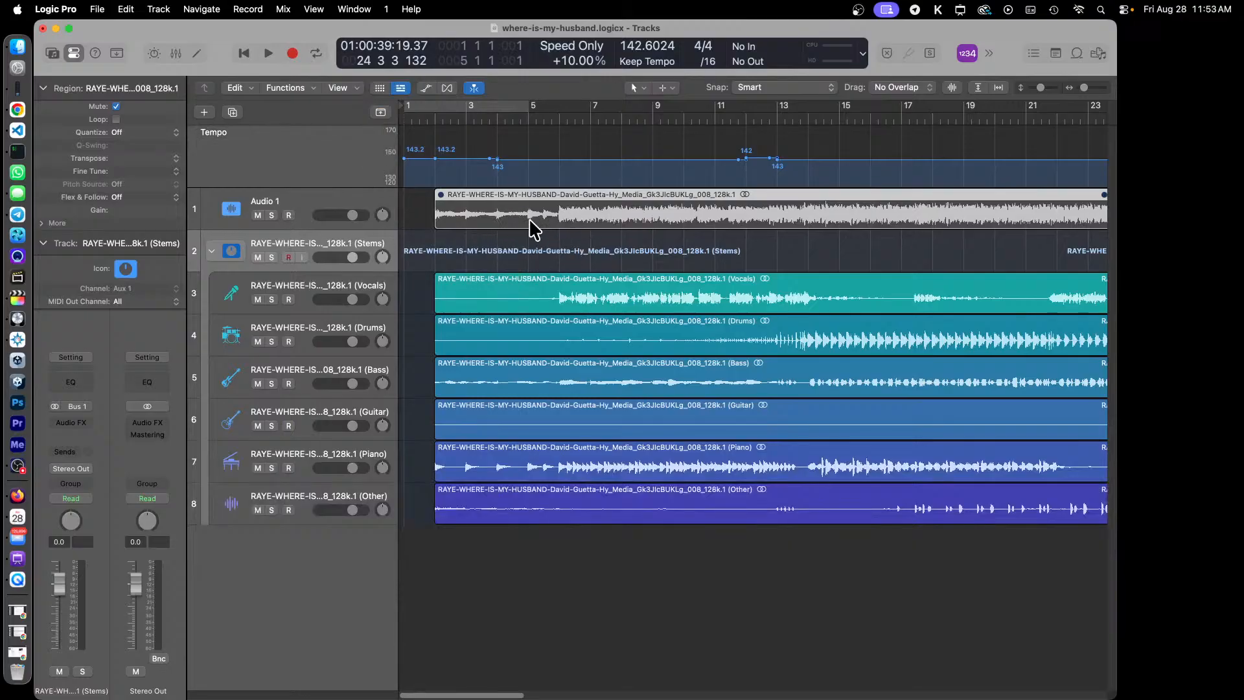
key(super+s)
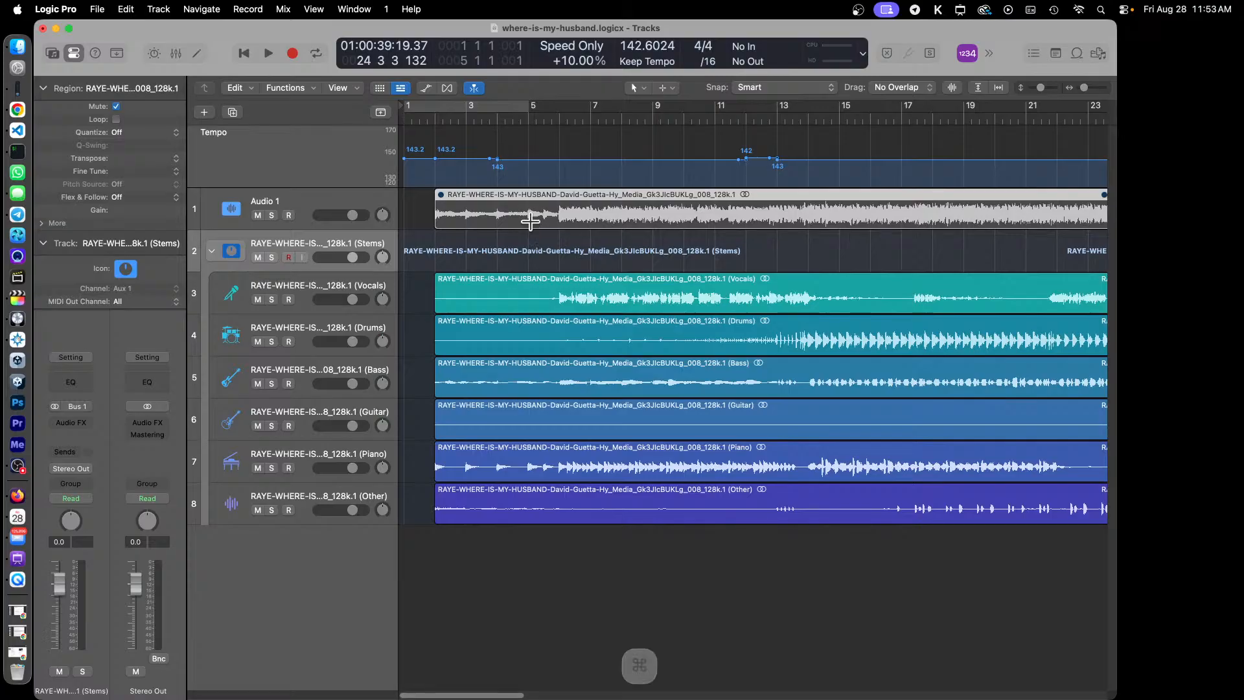
Step: Review the Stem Splitter options for the original song region on the Audio 1 track, then dismiss them without applying
right_click(562, 218)
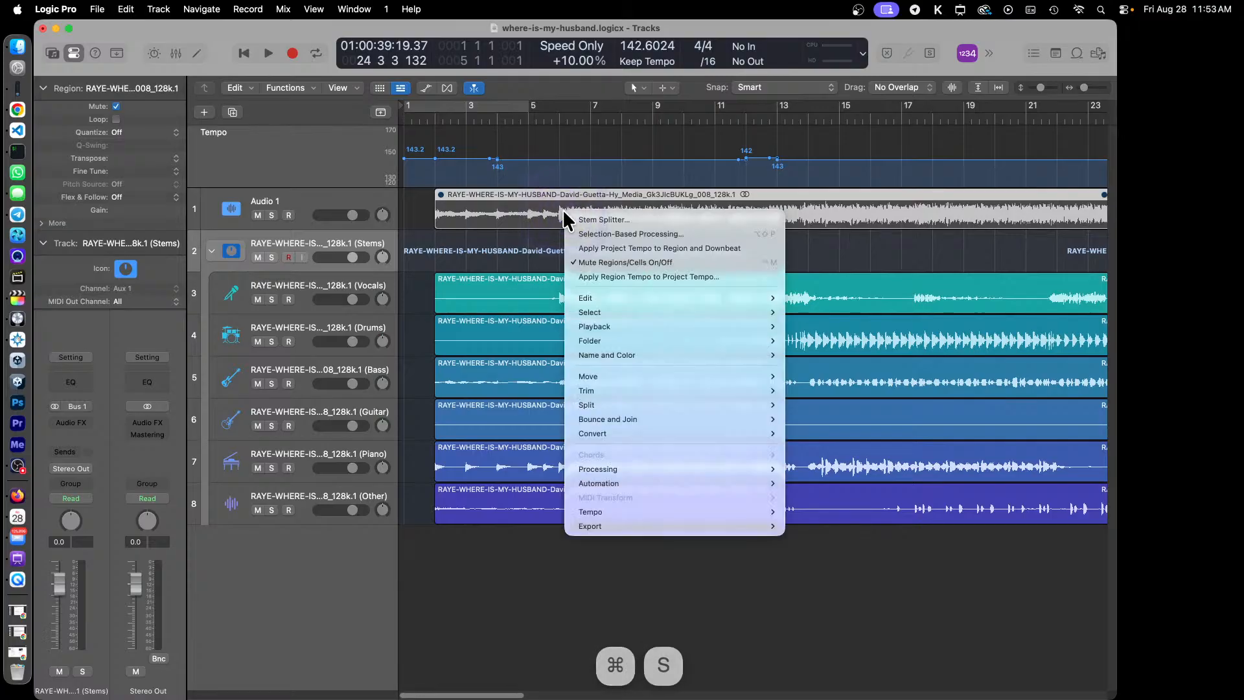
mouse_move(720, 467)
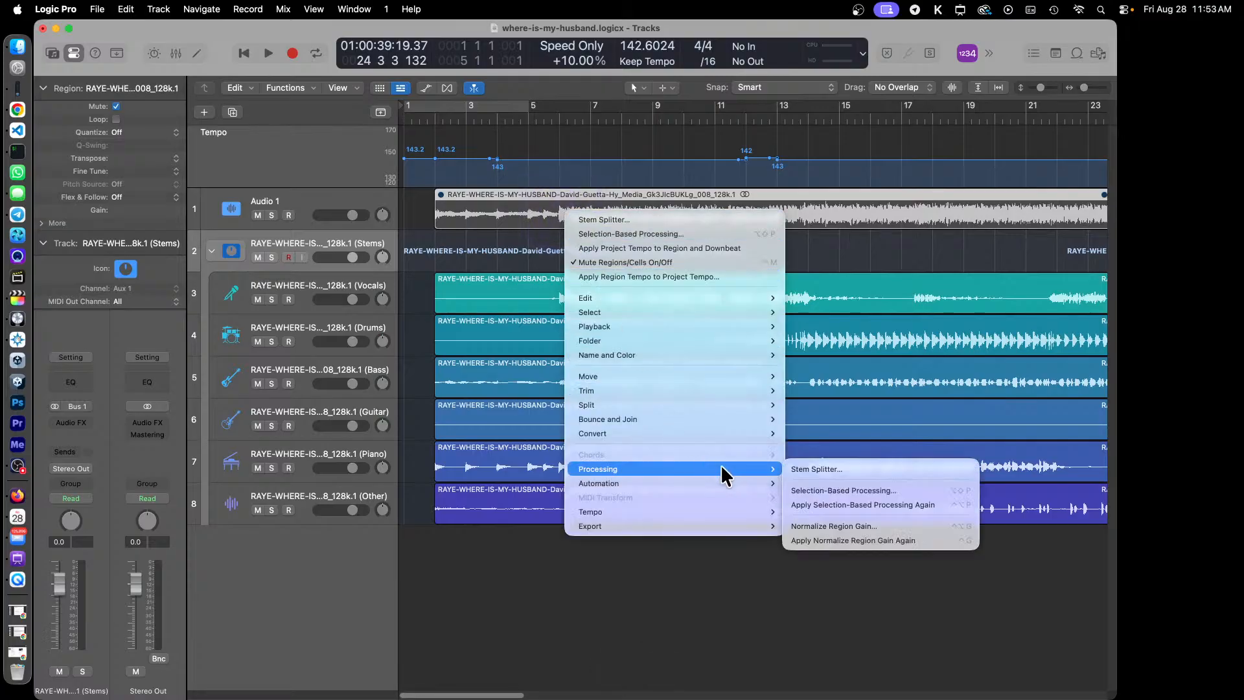
click(847, 469)
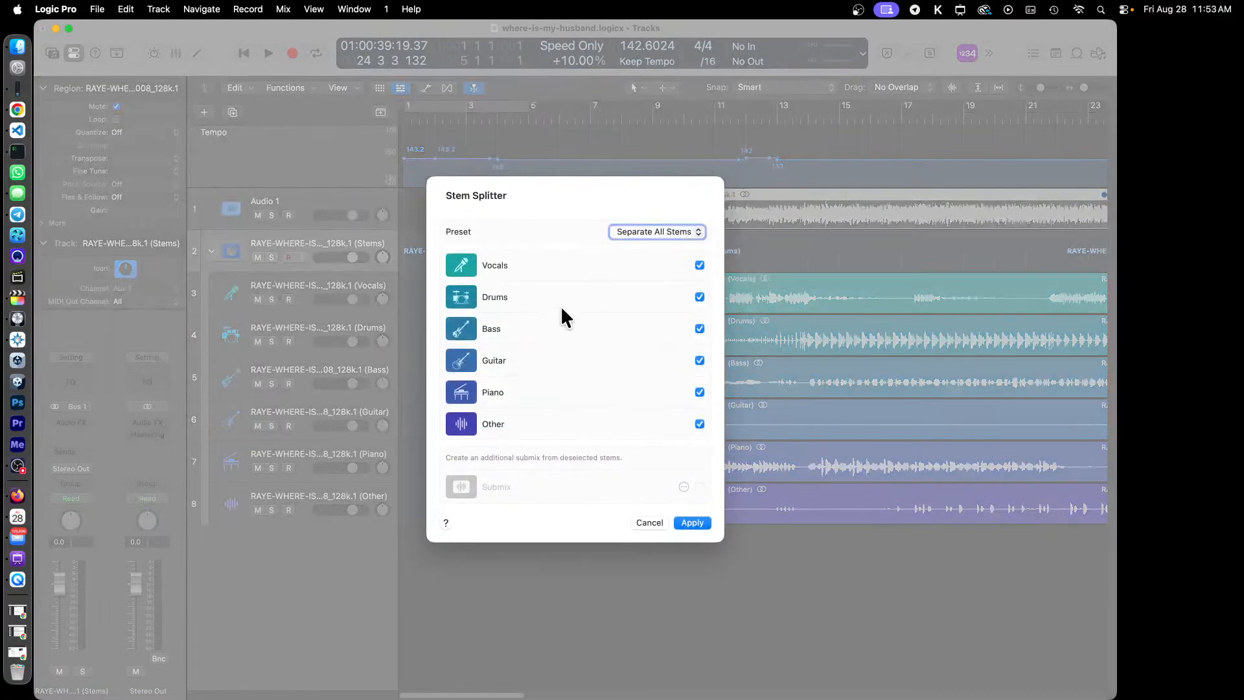
click(645, 523)
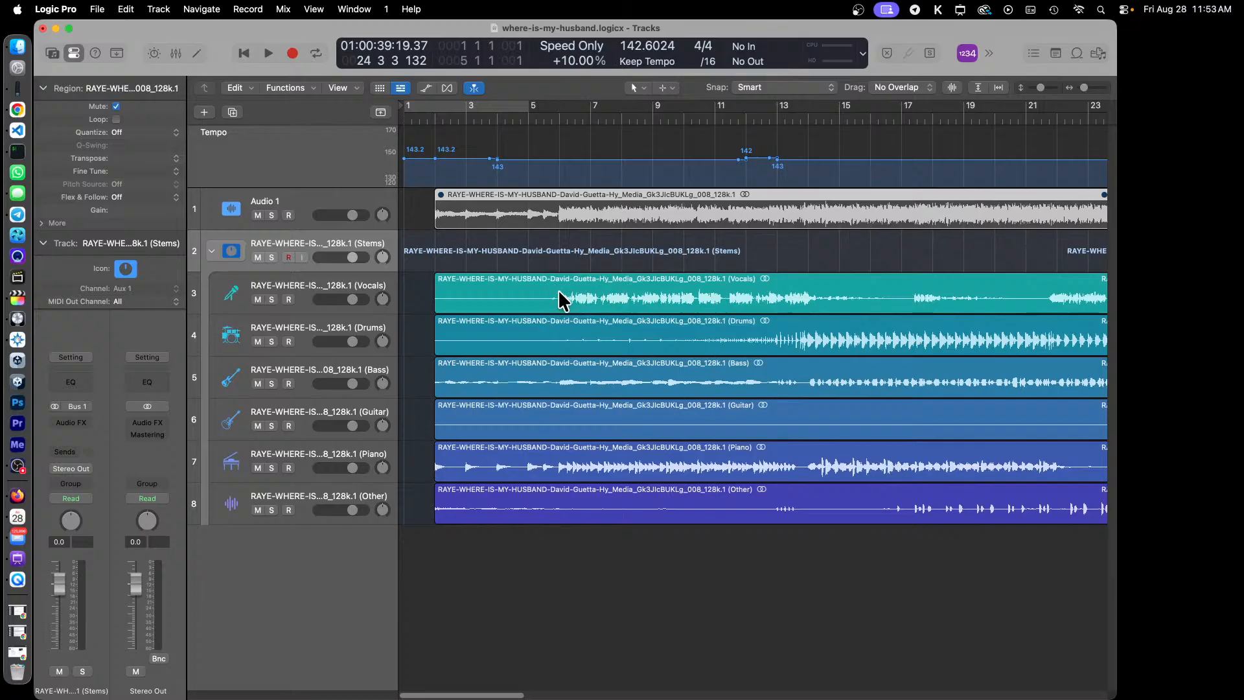
Step: Select all six stem regions, including Vocals, and look up the Selection as Audio File export command without running it
drag(601, 579, 697, 301)
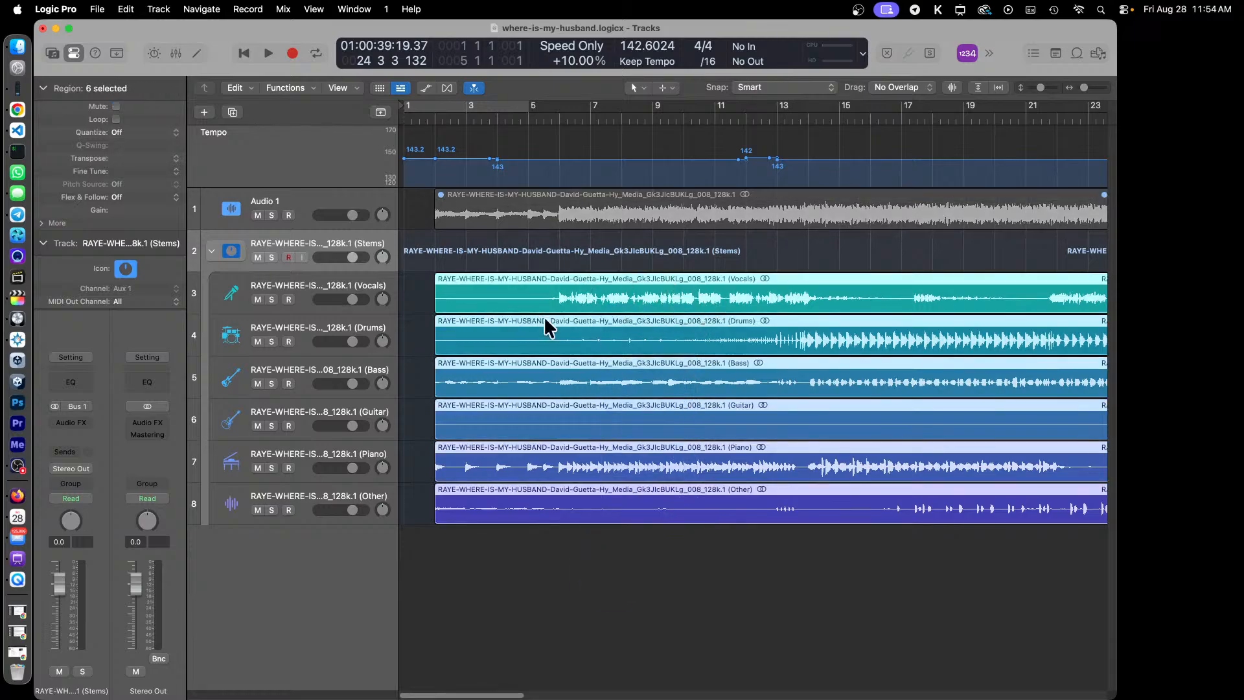
click(97, 9)
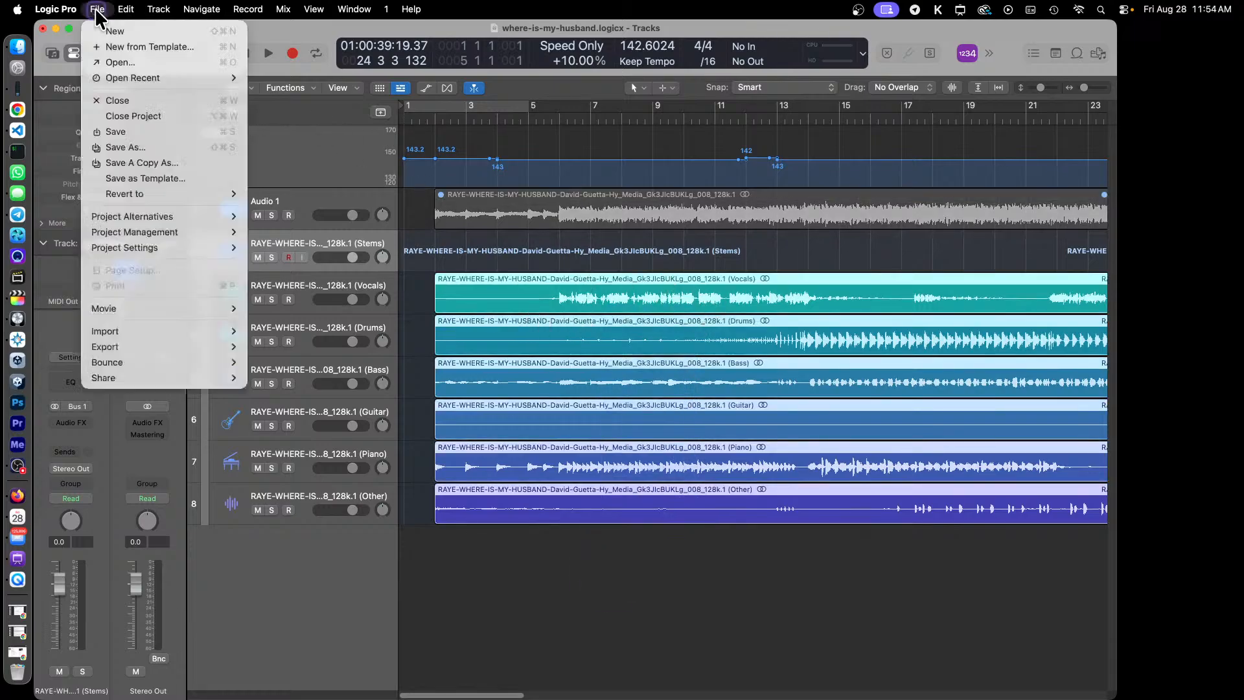
mouse_move(219, 344)
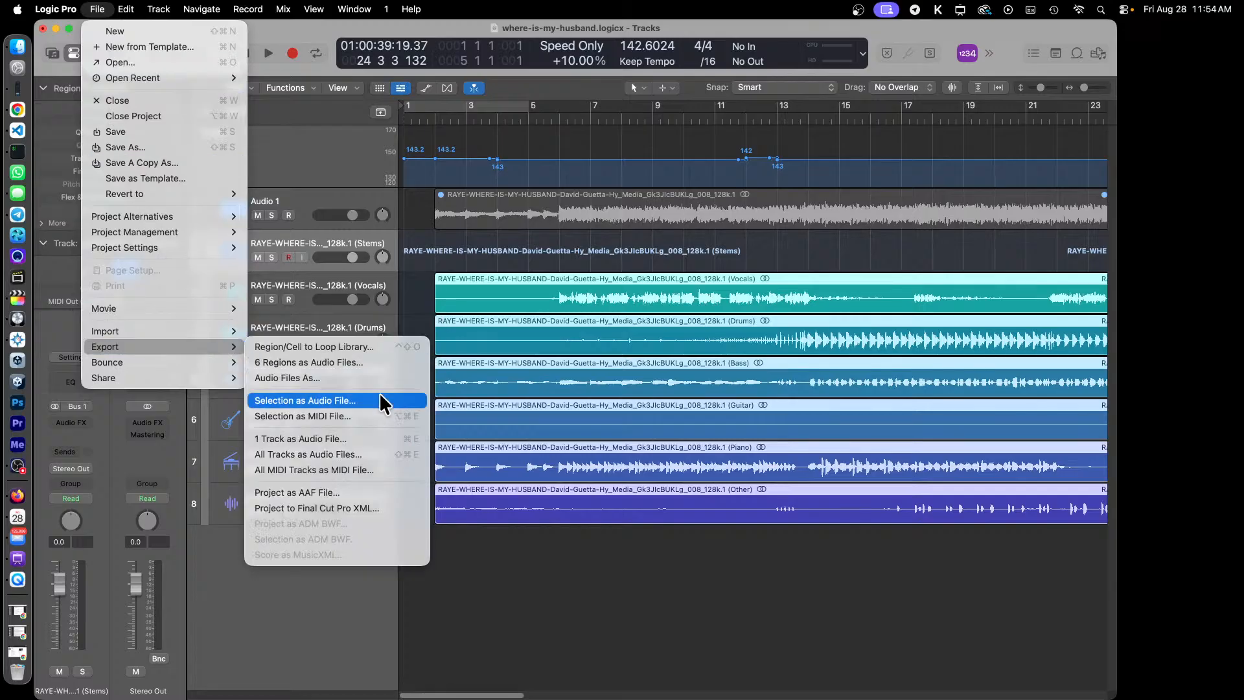
click(654, 579)
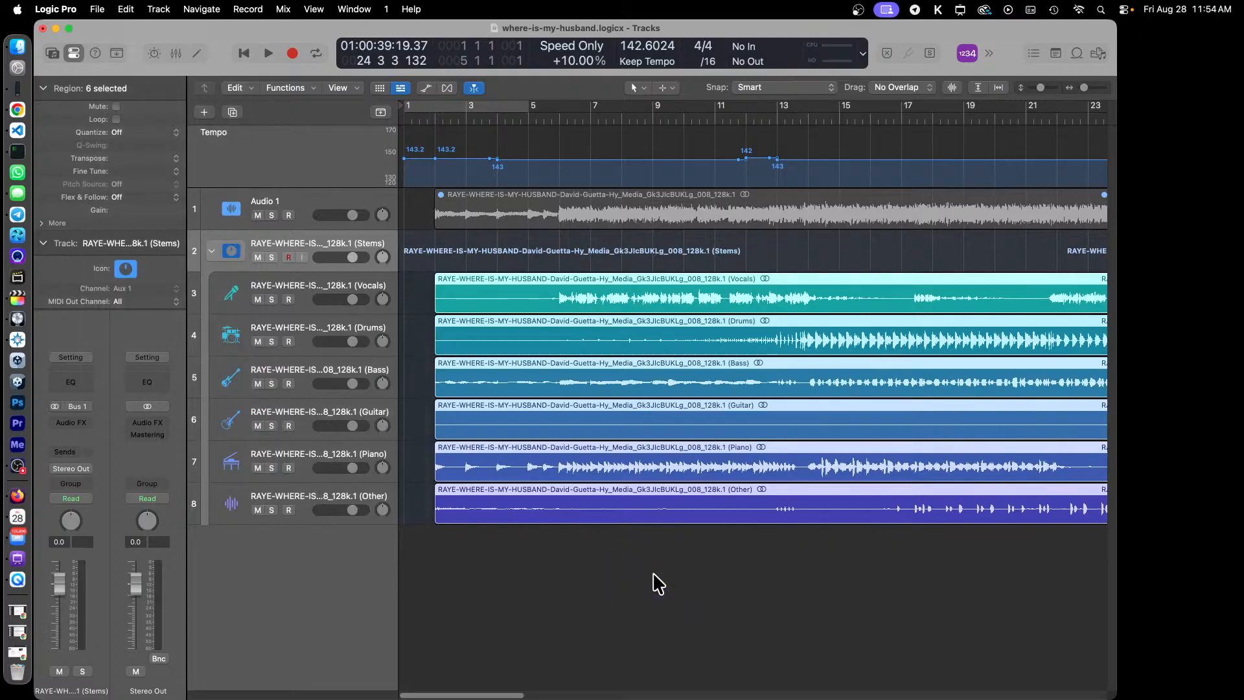
Step: Select only the five non-vocal stem regions, Drums through Other, and look up the Selection as Audio File export command
drag(653, 581, 655, 328)
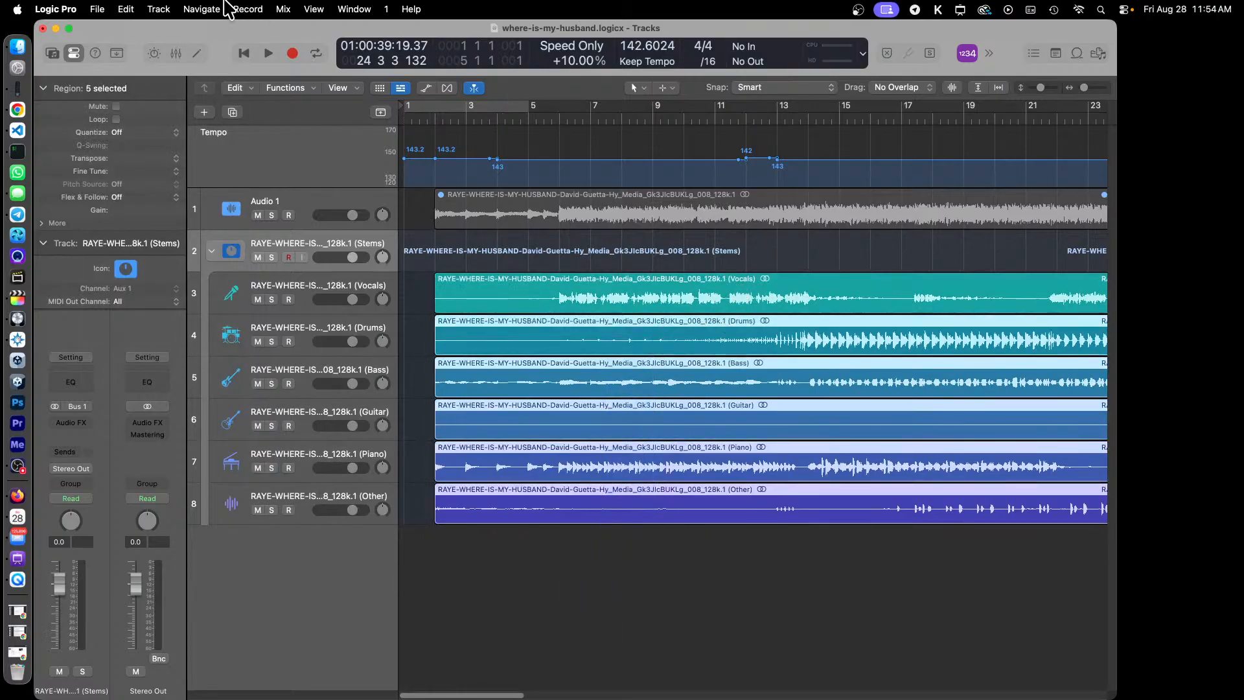
click(97, 9)
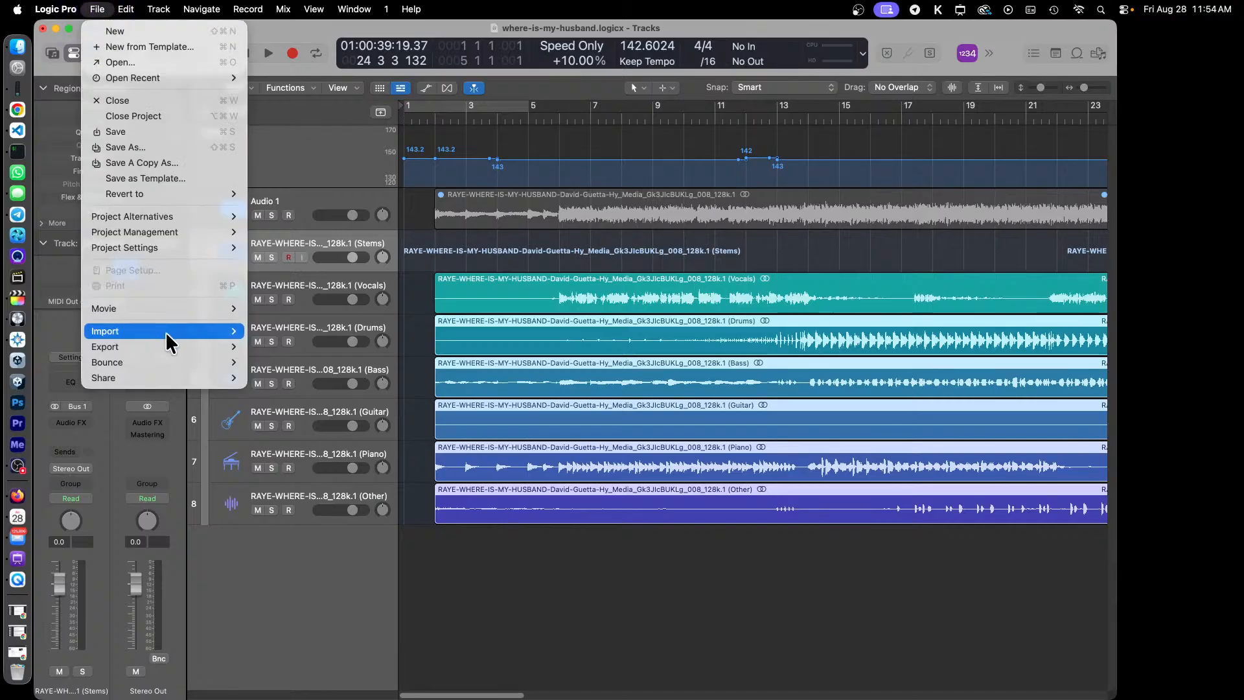
mouse_move(178, 343)
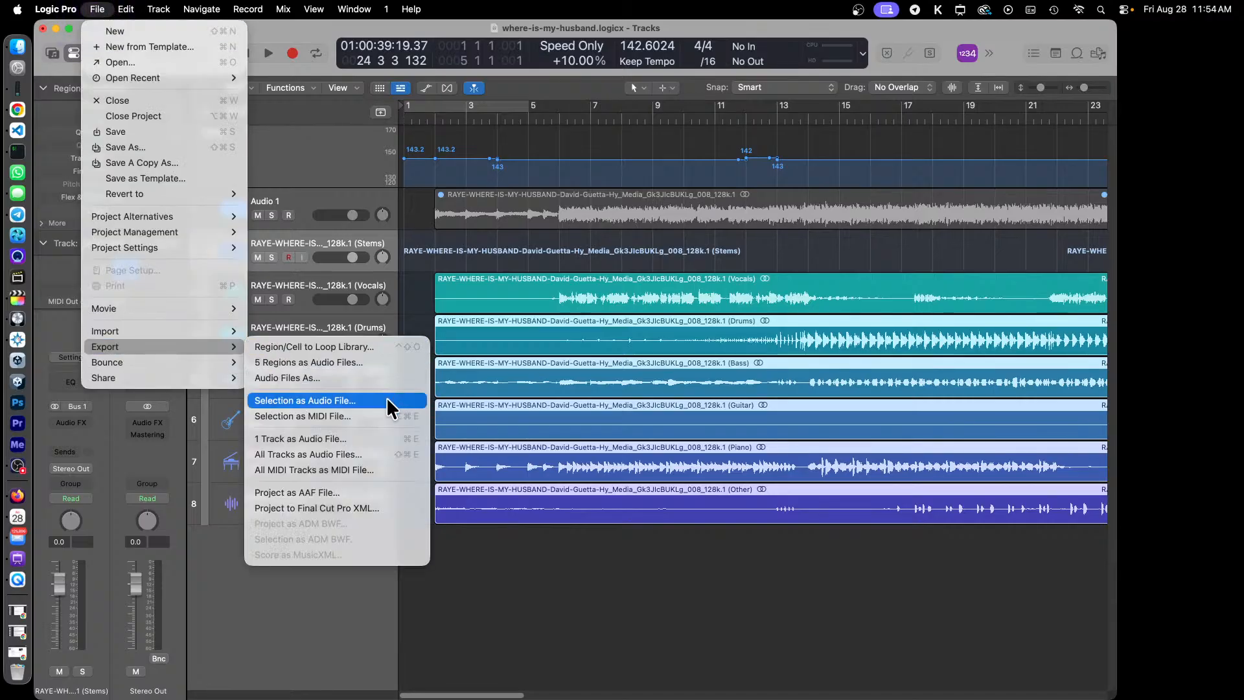
click(536, 583)
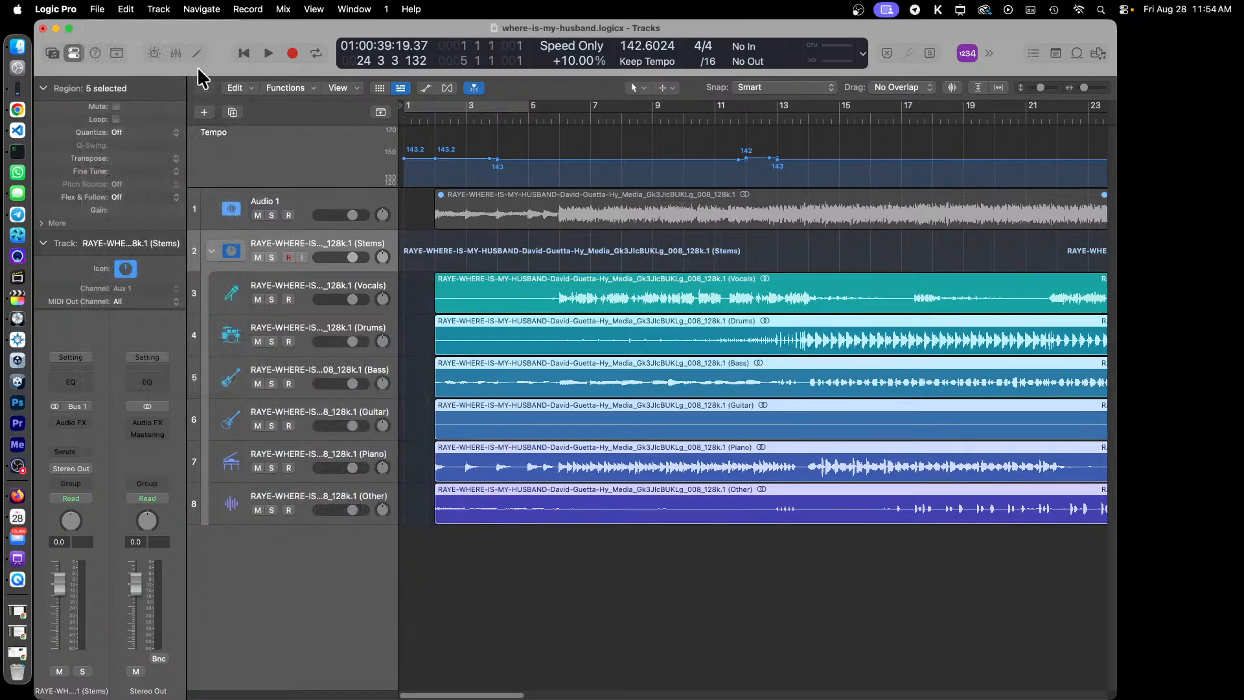
Step: Switch to Finder and select both where-is-my-husband-no-vocal.wav and where-is-my-husband-with-vocal.wav in the video360 folder
click(19, 43)
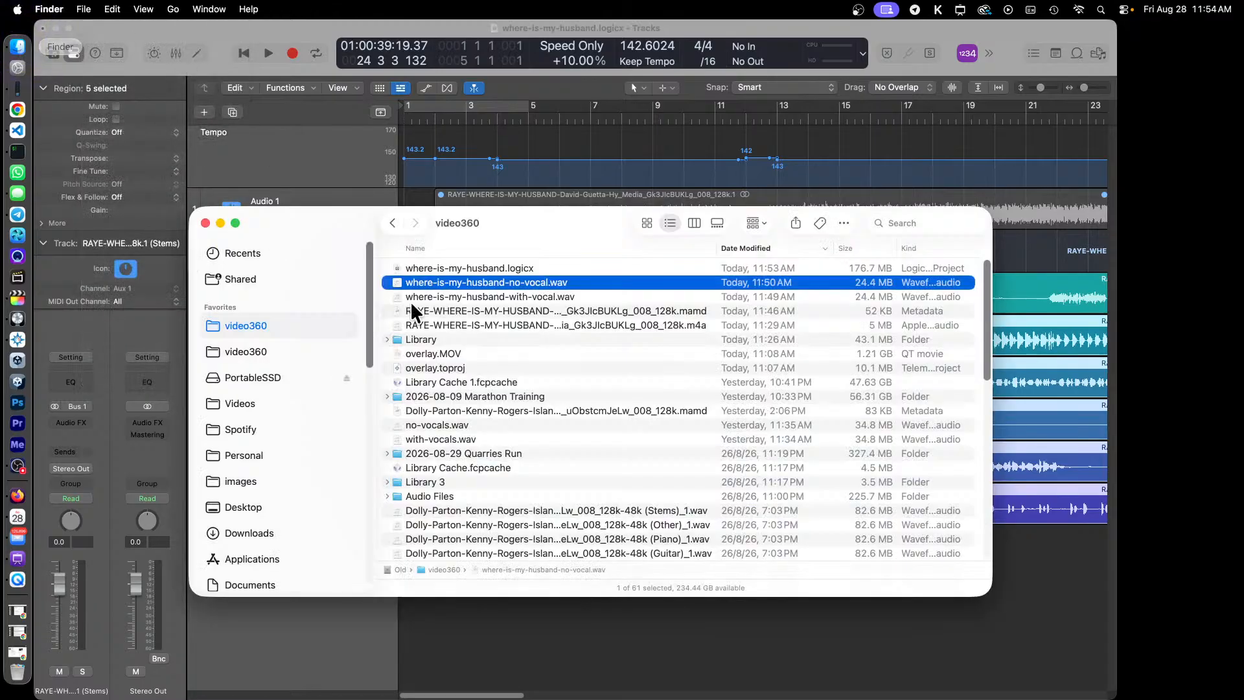
click(553, 297)
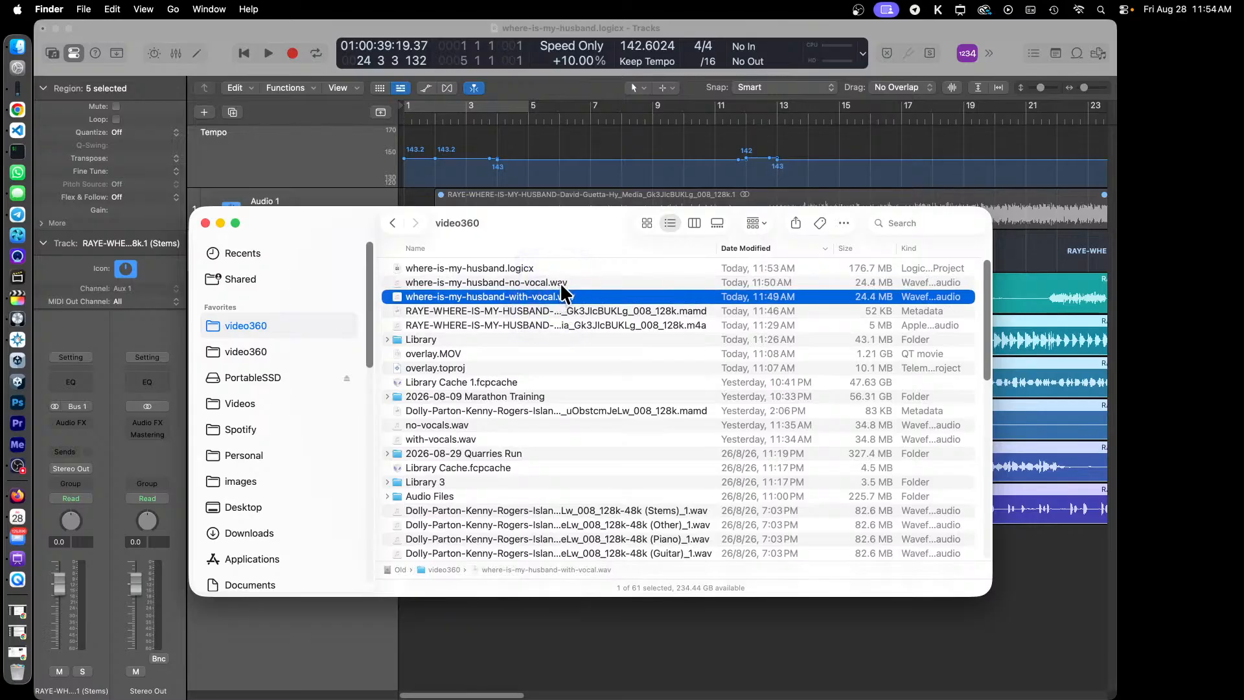
click(560, 283)
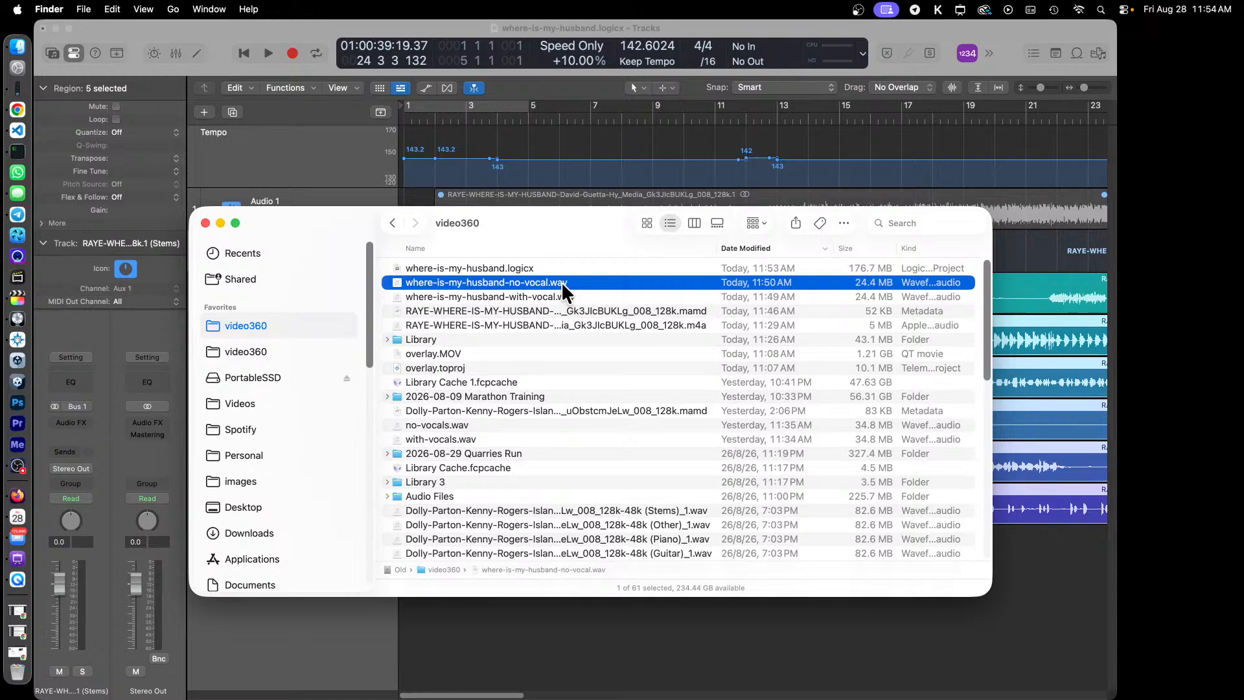
key(shift+Down)
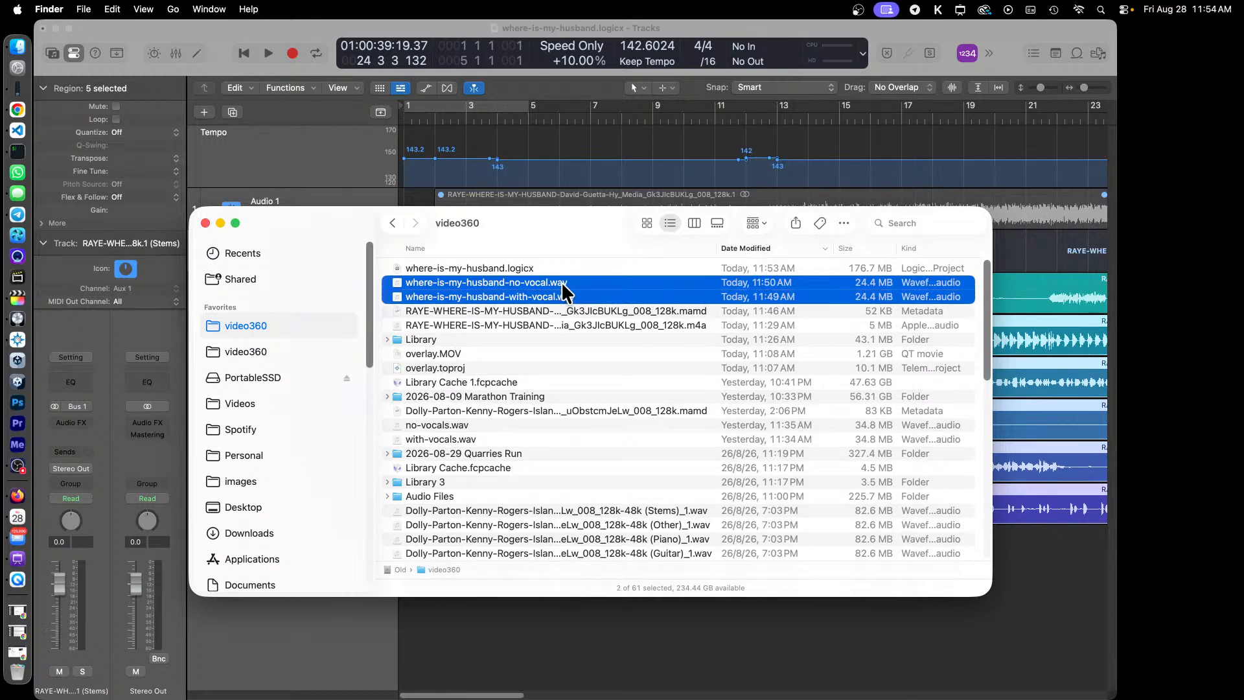